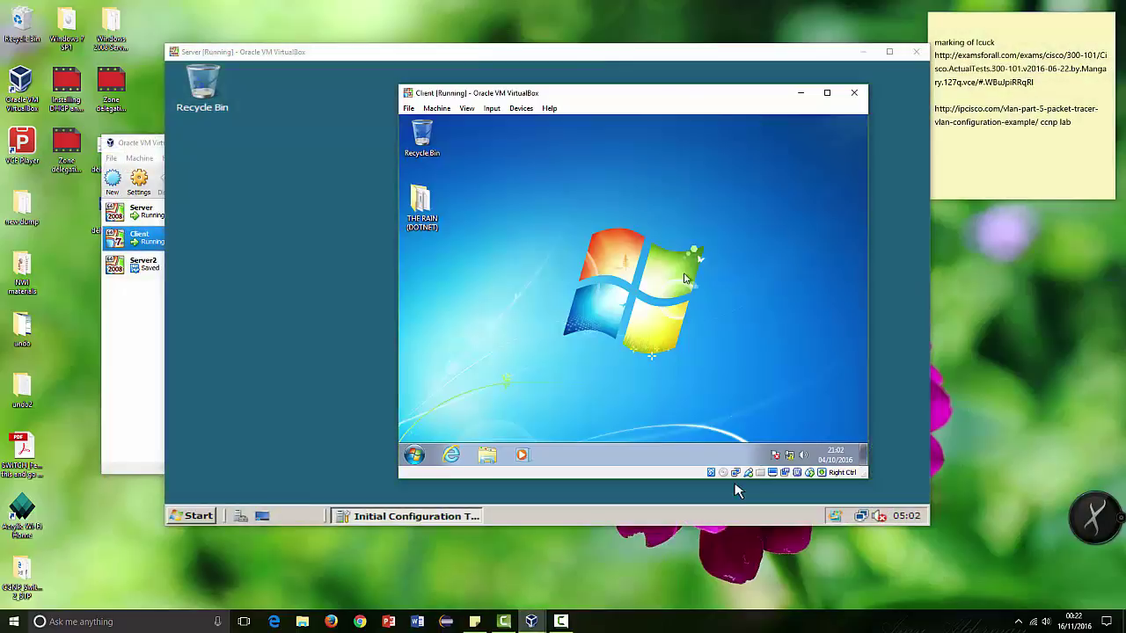
Step: Arrange the Server and Client virtual machine windows so both desktops are accessible, with the Client window in front
{"action": "left_click_drag", "start_coordinate": [576, 95], "coordinate": [764, 177]}
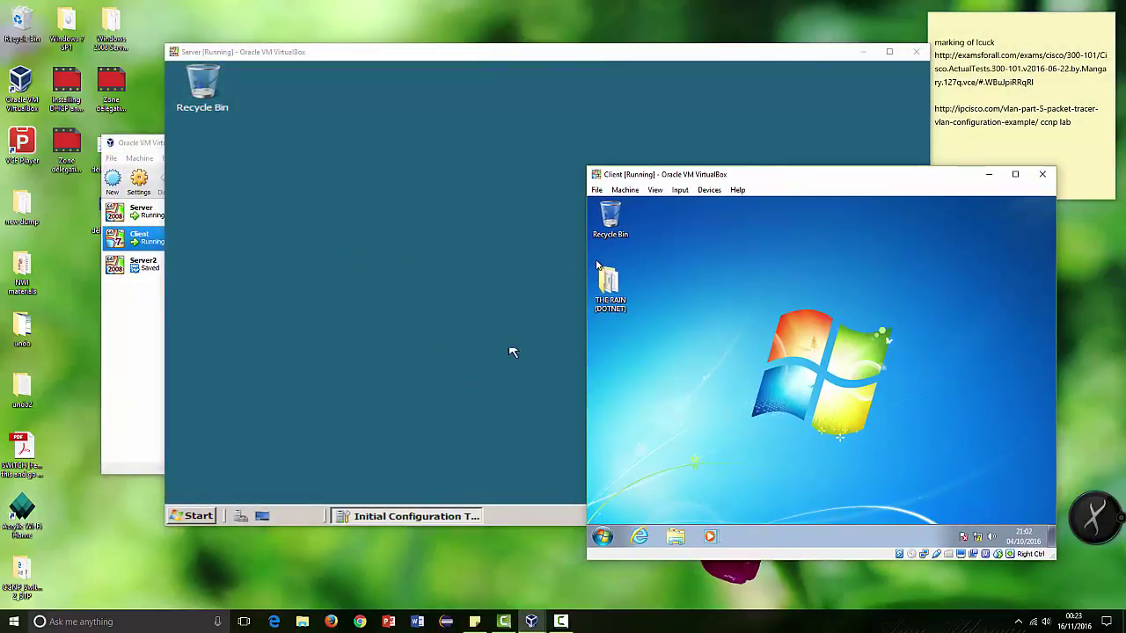
{"action": "left_click_drag", "start_coordinate": [756, 174], "coordinate": [810, 187]}
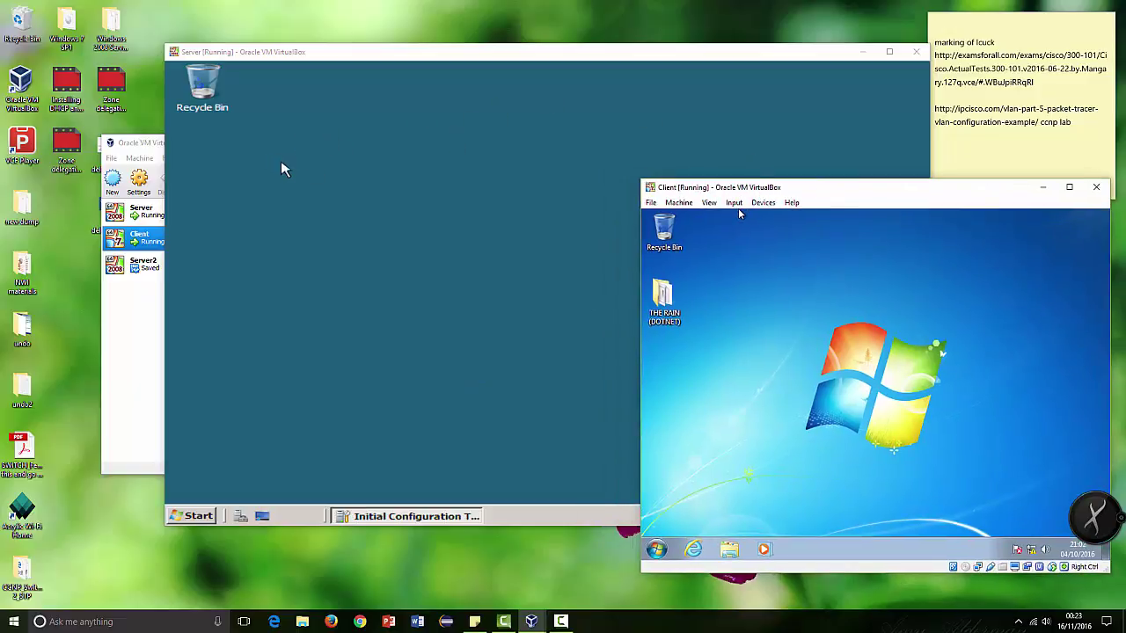
{"action": "left_click_drag", "start_coordinate": [432, 58], "coordinate": [344, 55]}
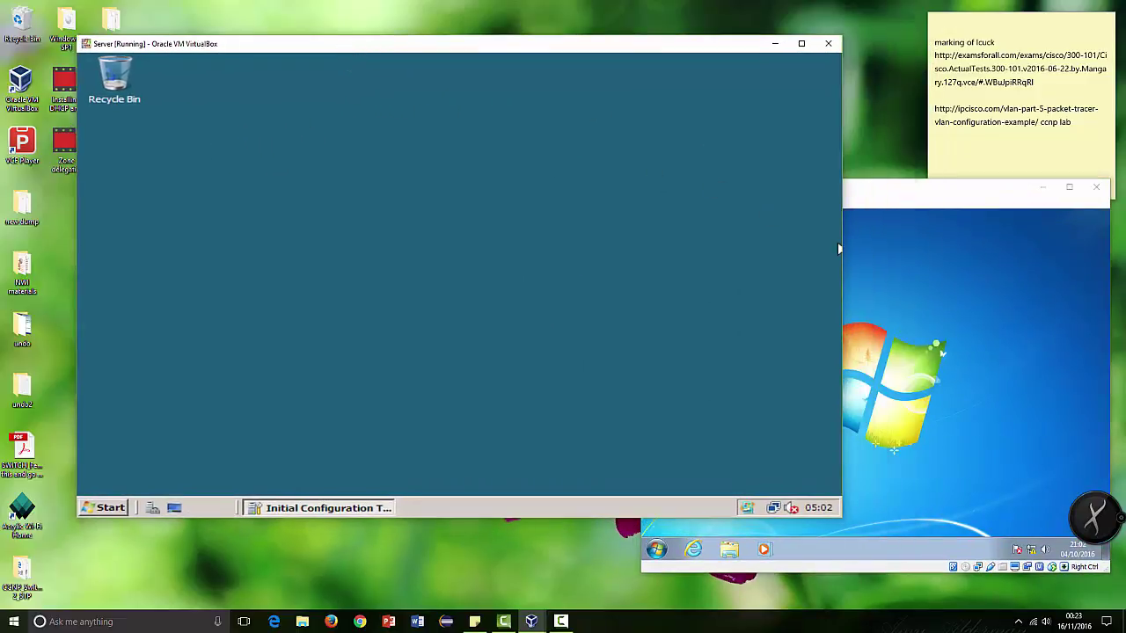
{"action": "left_click", "coordinate": [869, 209]}
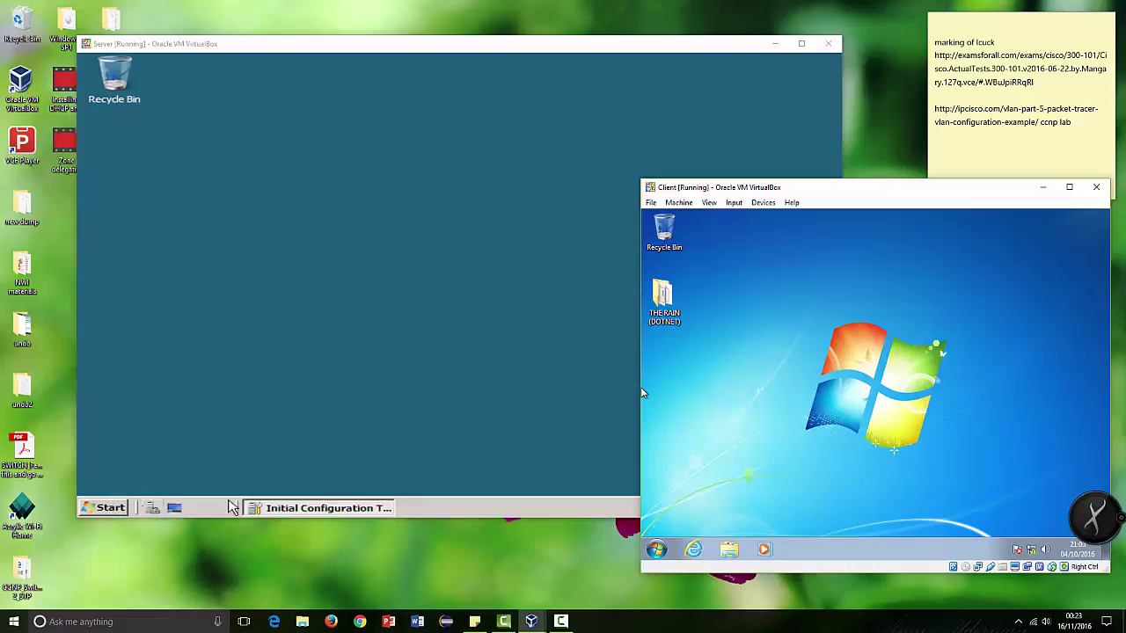
{"action": "left_click", "coordinate": [271, 509]}
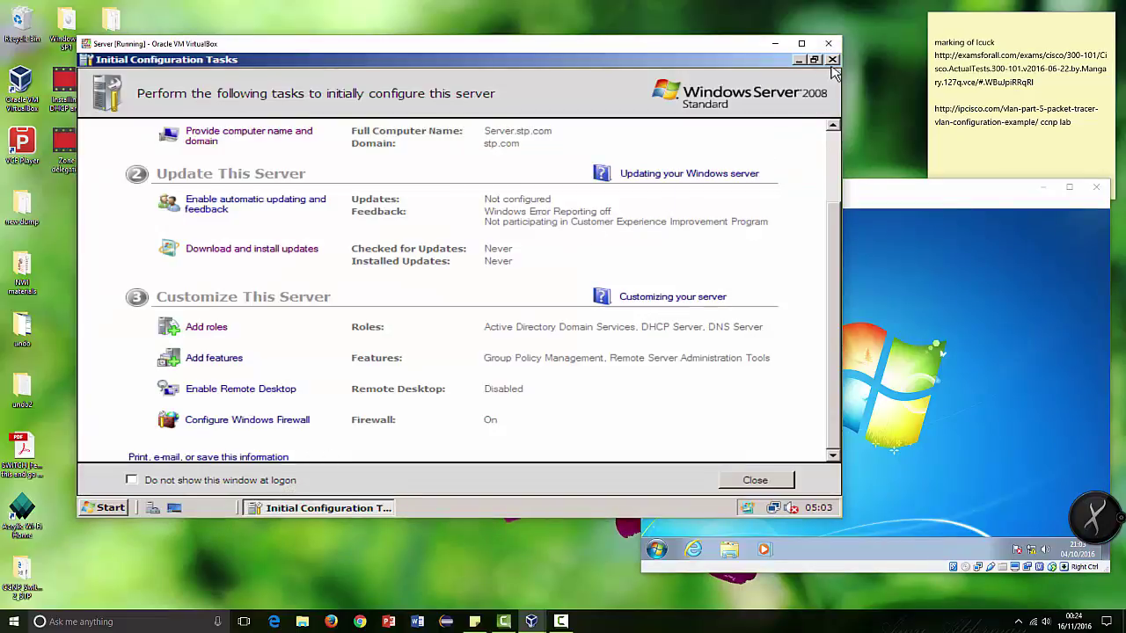
{"action": "left_click", "coordinate": [798, 60]}
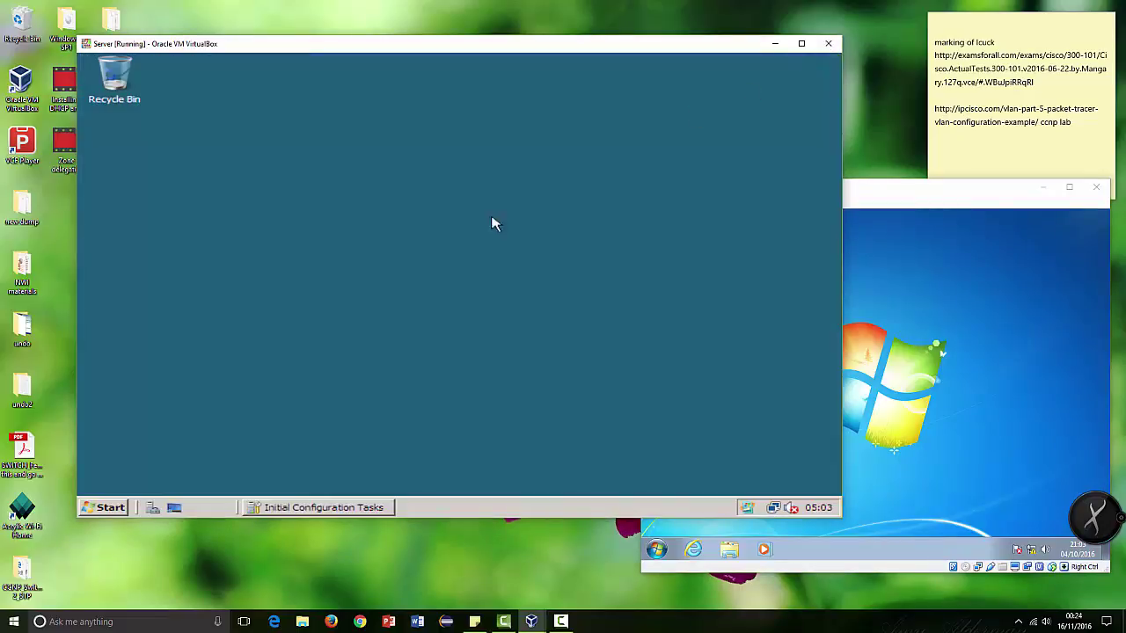
{"action": "left_click", "coordinate": [97, 510]}
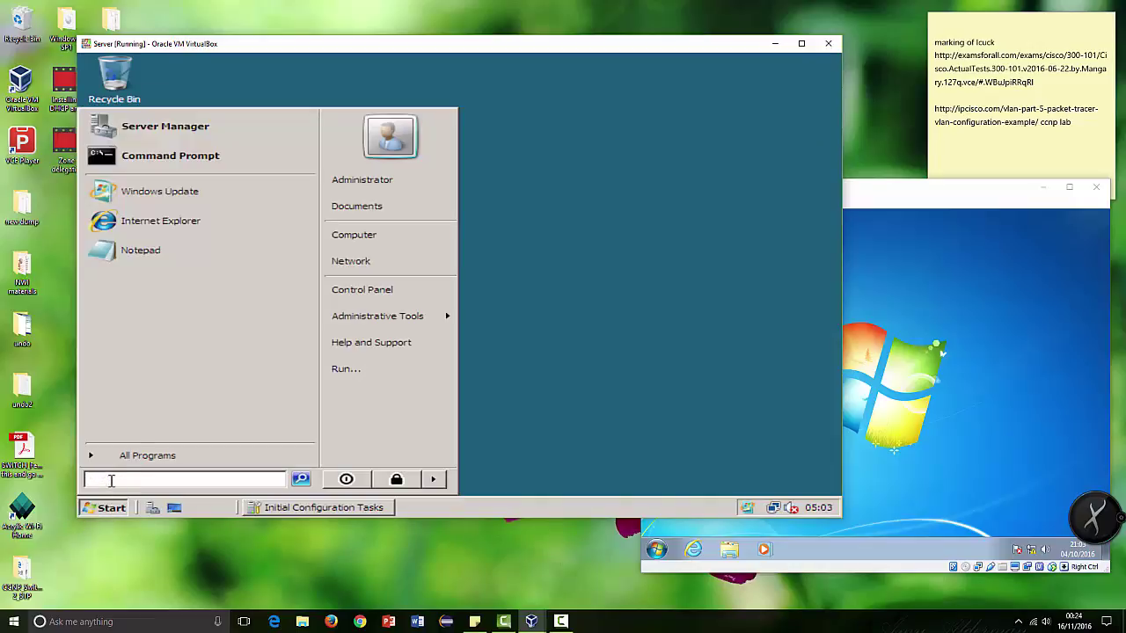
{"action": "type", "text": "oobe"}
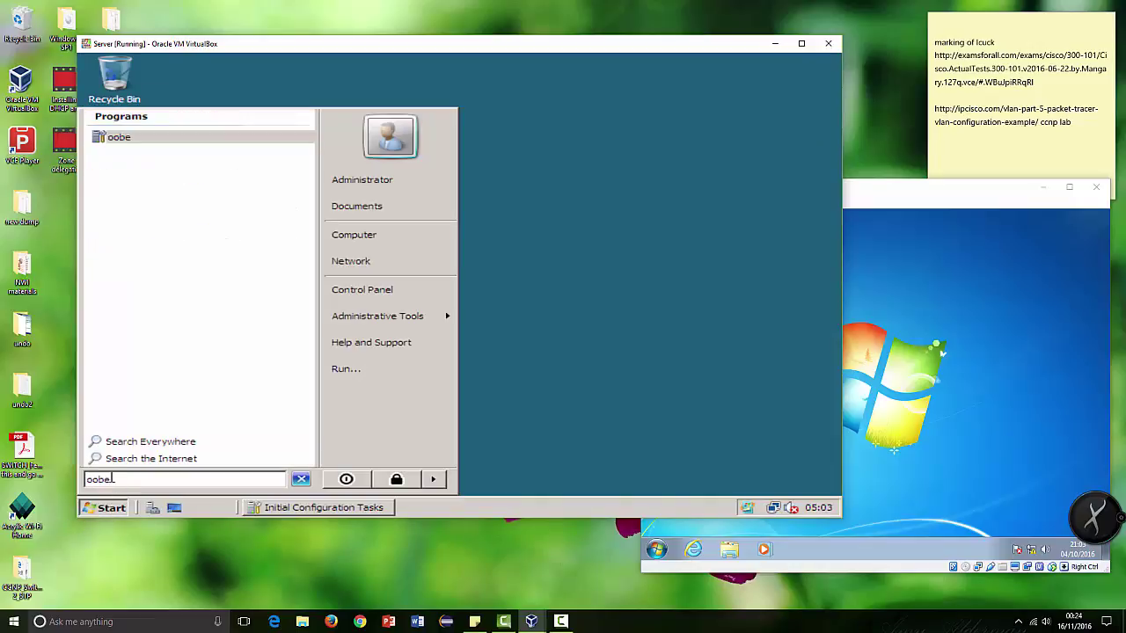
Step: Start adding roles from the server's Initial Configuration Tasks and select the Network Policy and Access Services role
{"action": "left_click", "coordinate": [295, 510]}
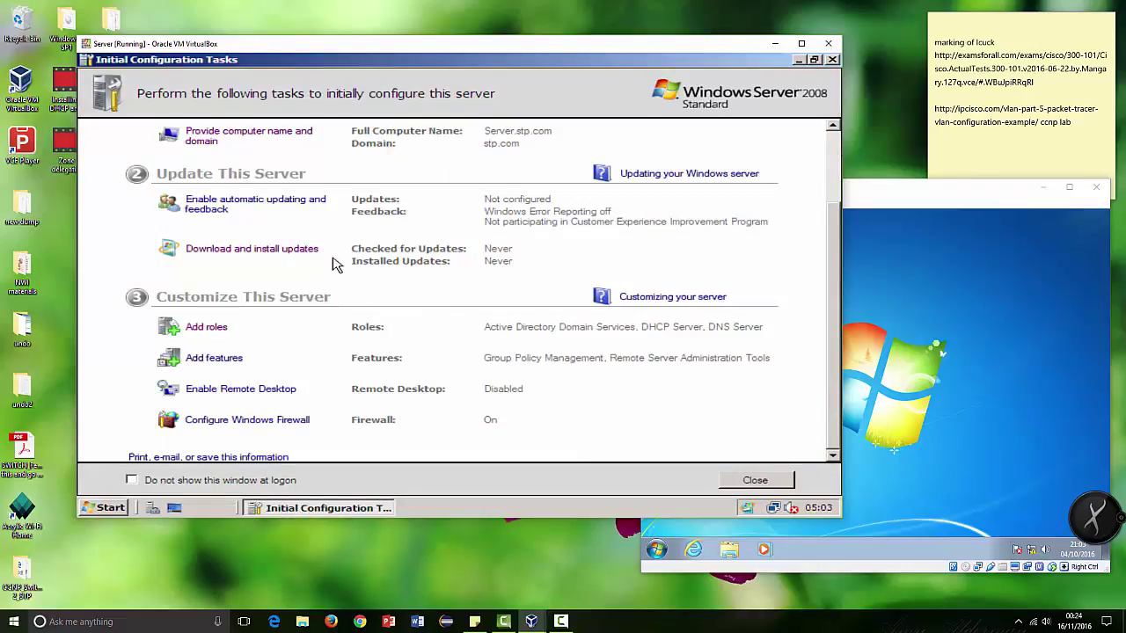
{"action": "left_click", "coordinate": [212, 328]}
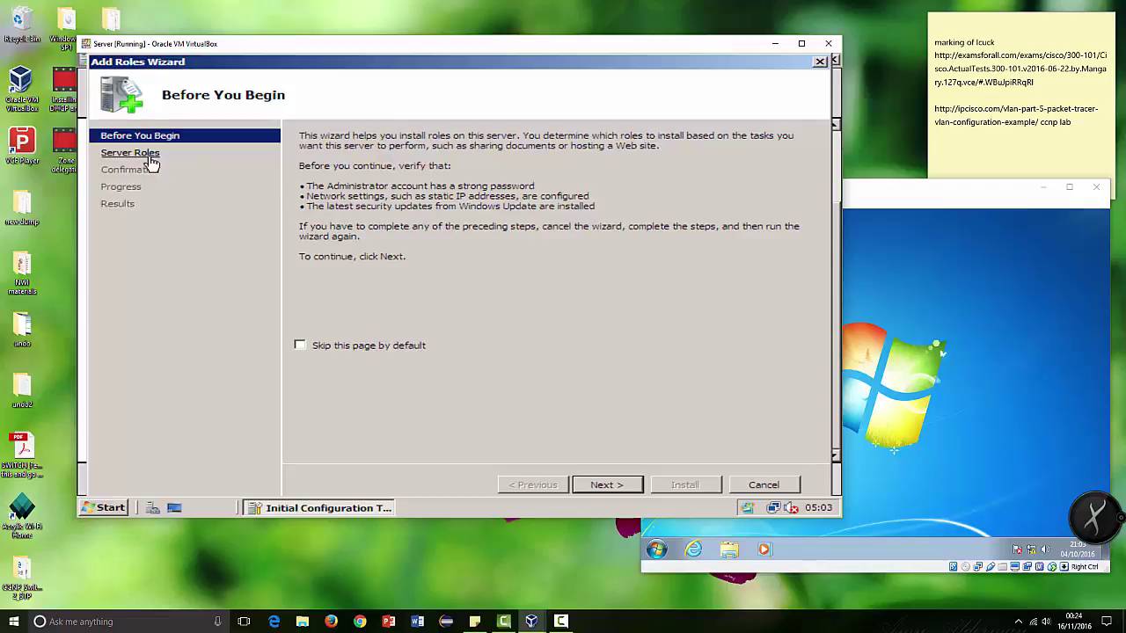
{"action": "left_click", "coordinate": [151, 159]}
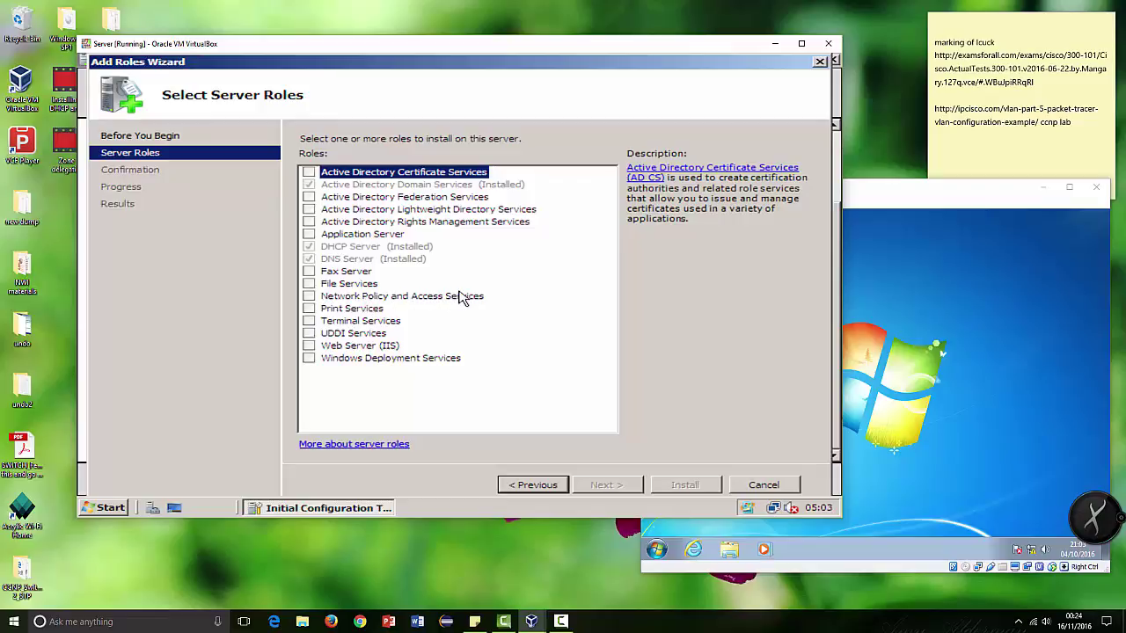
{"action": "left_click", "coordinate": [309, 297]}
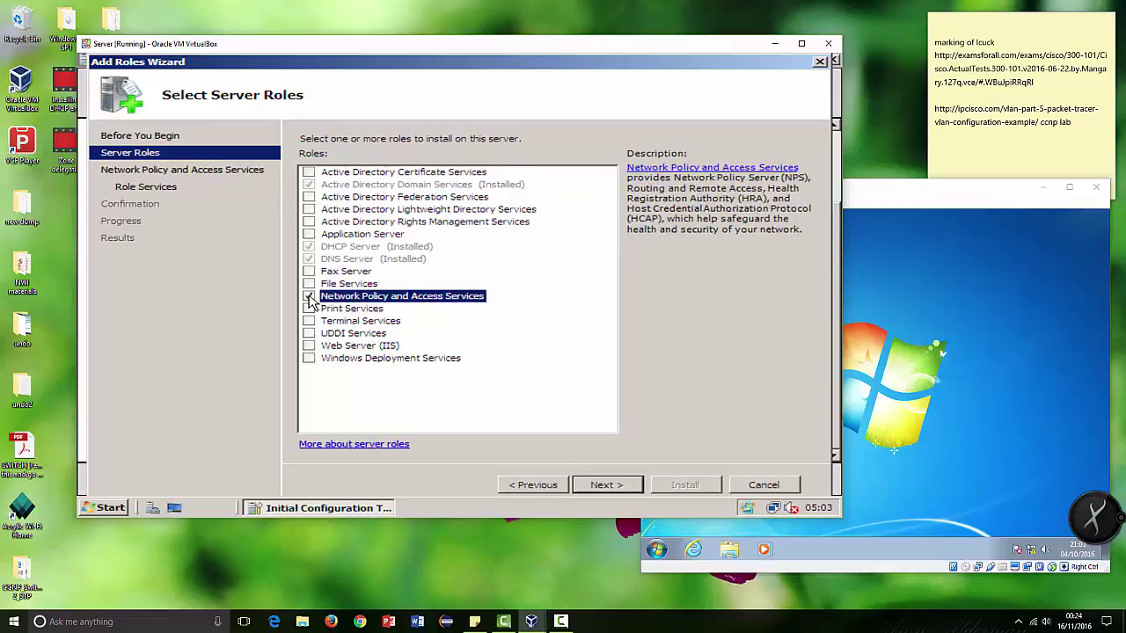
{"action": "left_click", "coordinate": [619, 486]}
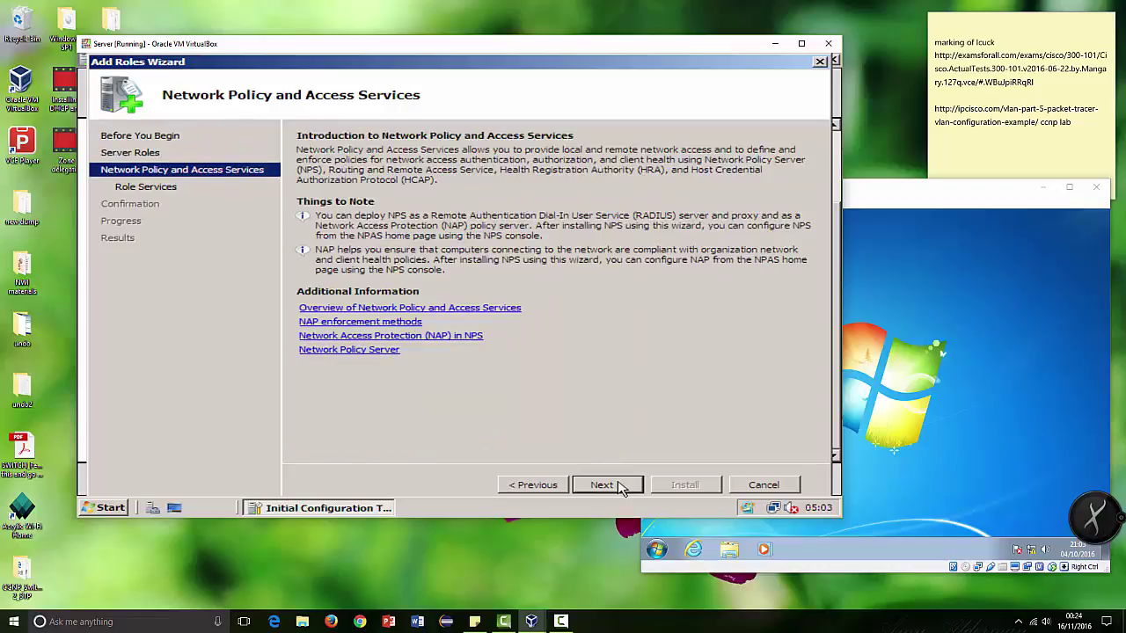
{"action": "left_click", "coordinate": [620, 486]}
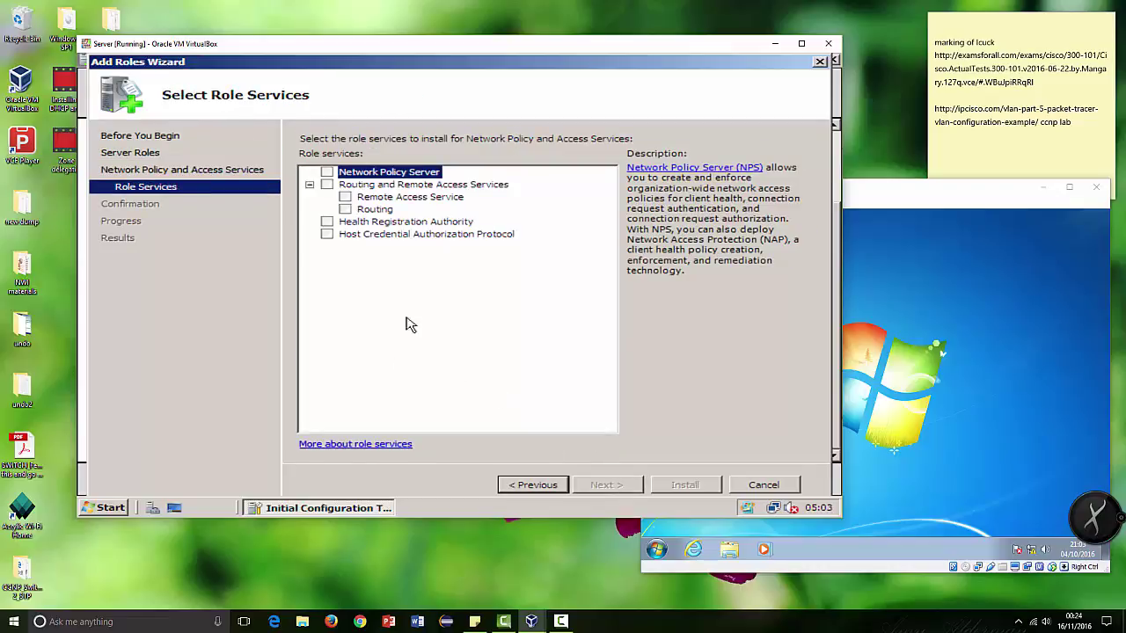
Step: Select the Network Policy Server and Routing and Remote Access Services role services, and review the descriptions of the other role services
{"action": "left_click", "coordinate": [328, 185]}
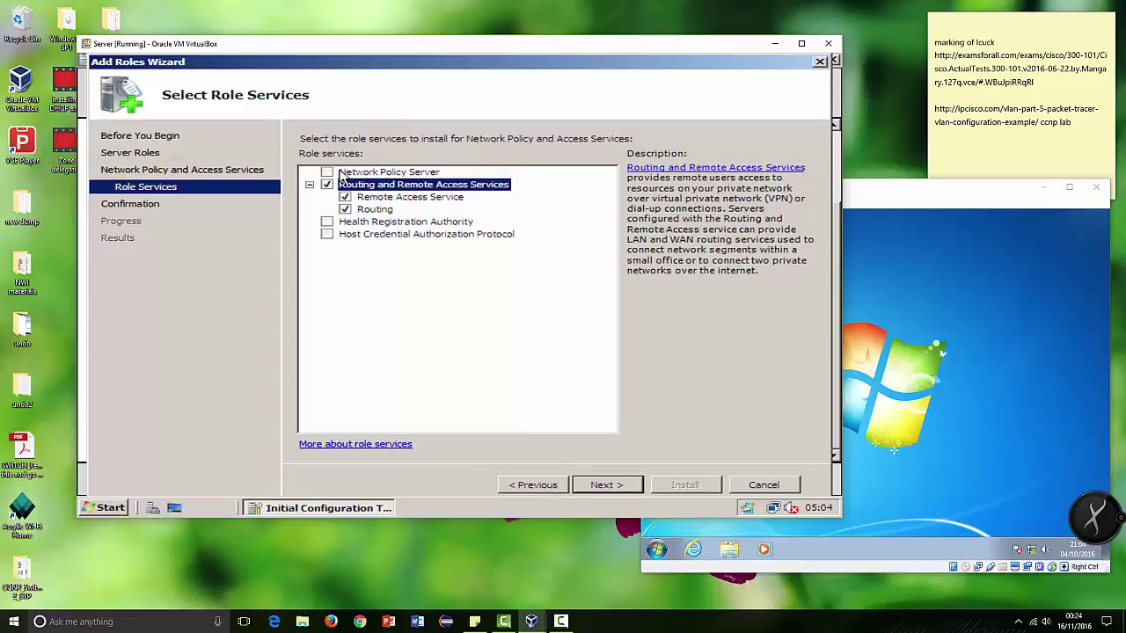
{"action": "left_click", "coordinate": [346, 174]}
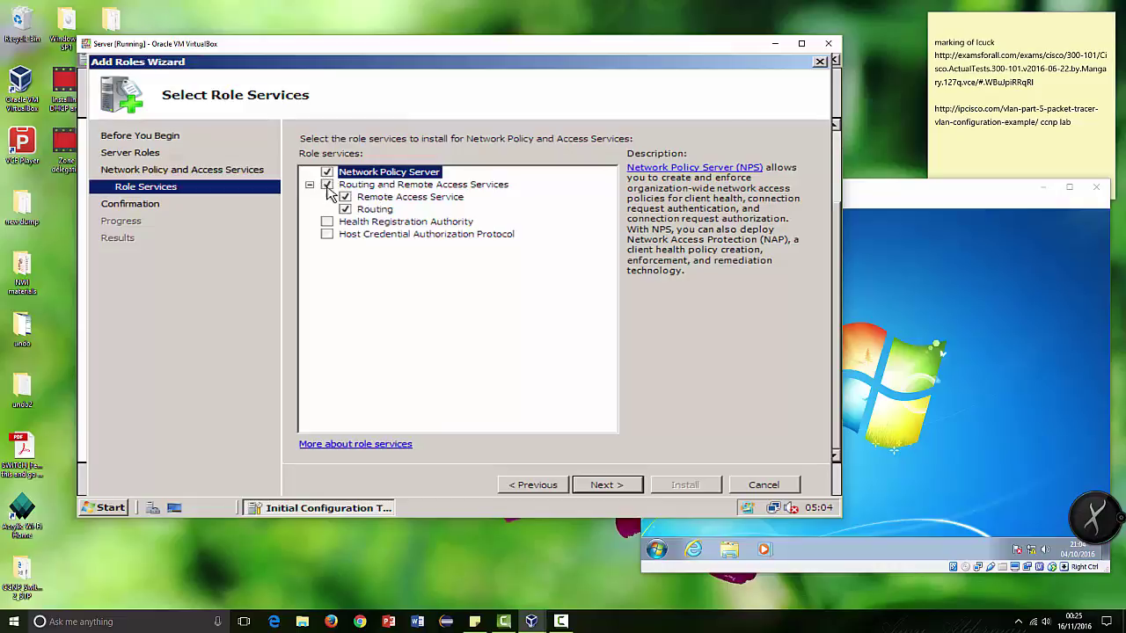
{"action": "left_click", "coordinate": [368, 226]}
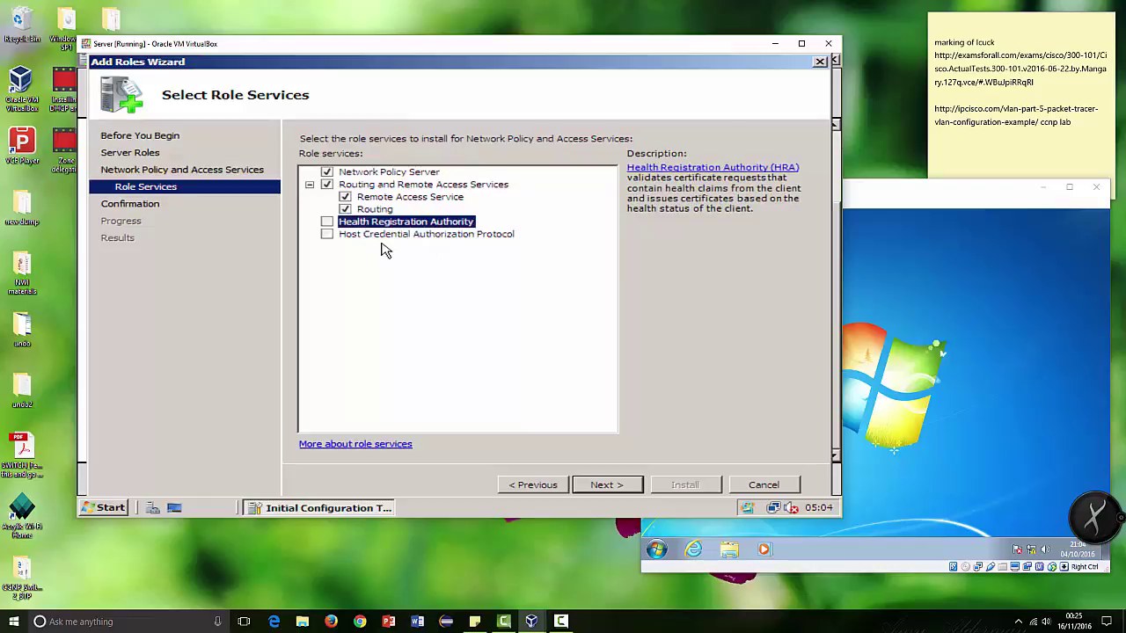
{"action": "left_click", "coordinate": [381, 234]}
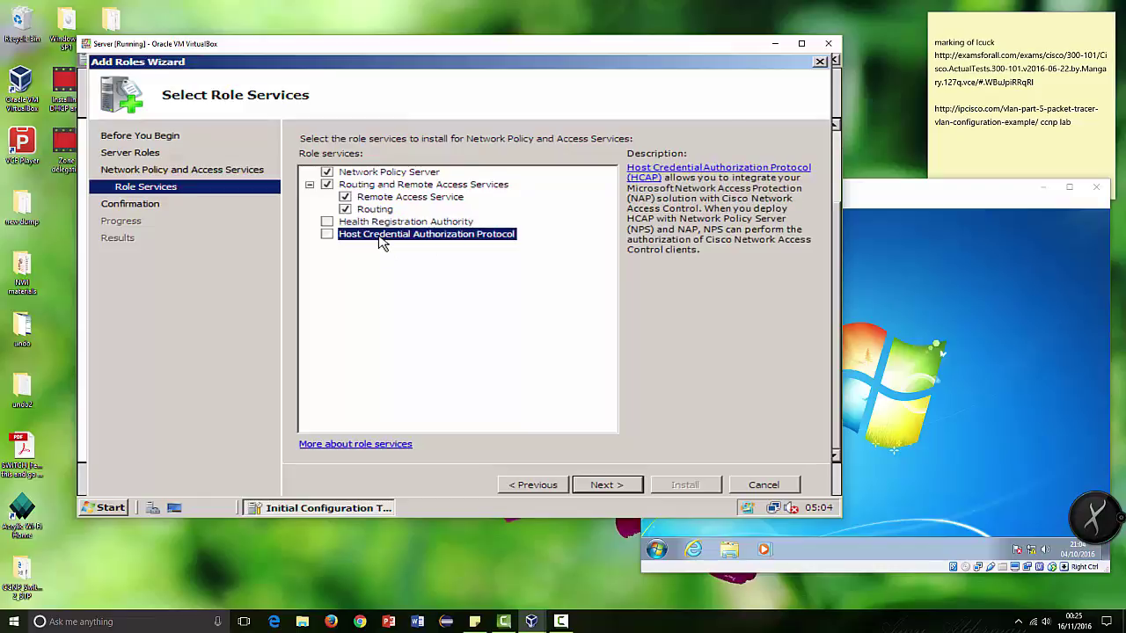
{"action": "left_click", "coordinate": [366, 174]}
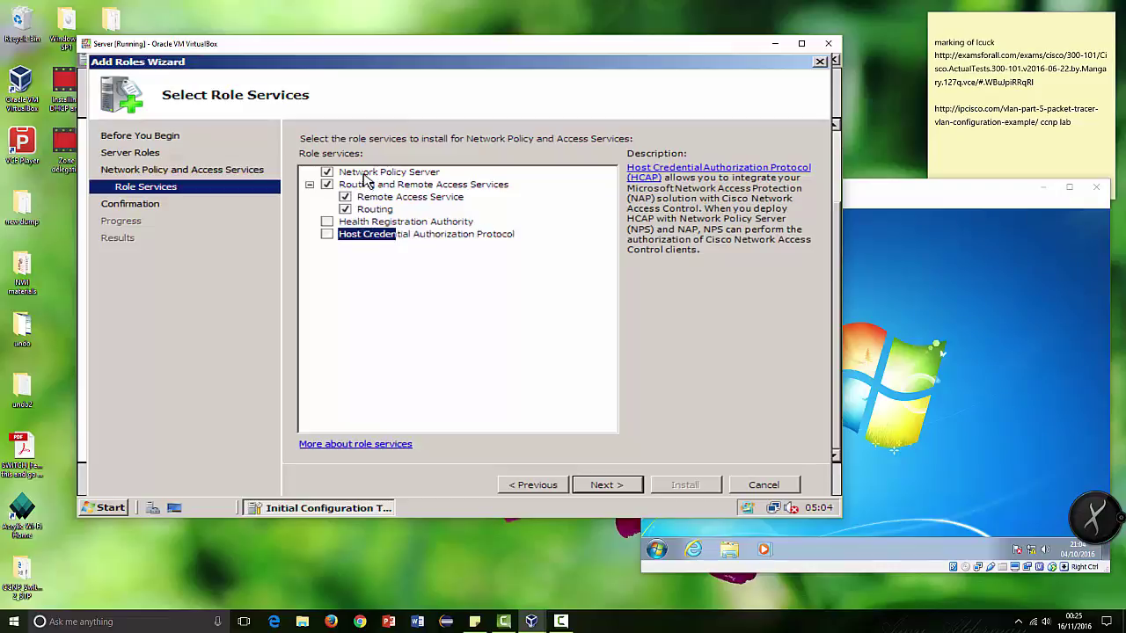
{"action": "left_click", "coordinate": [368, 185]}
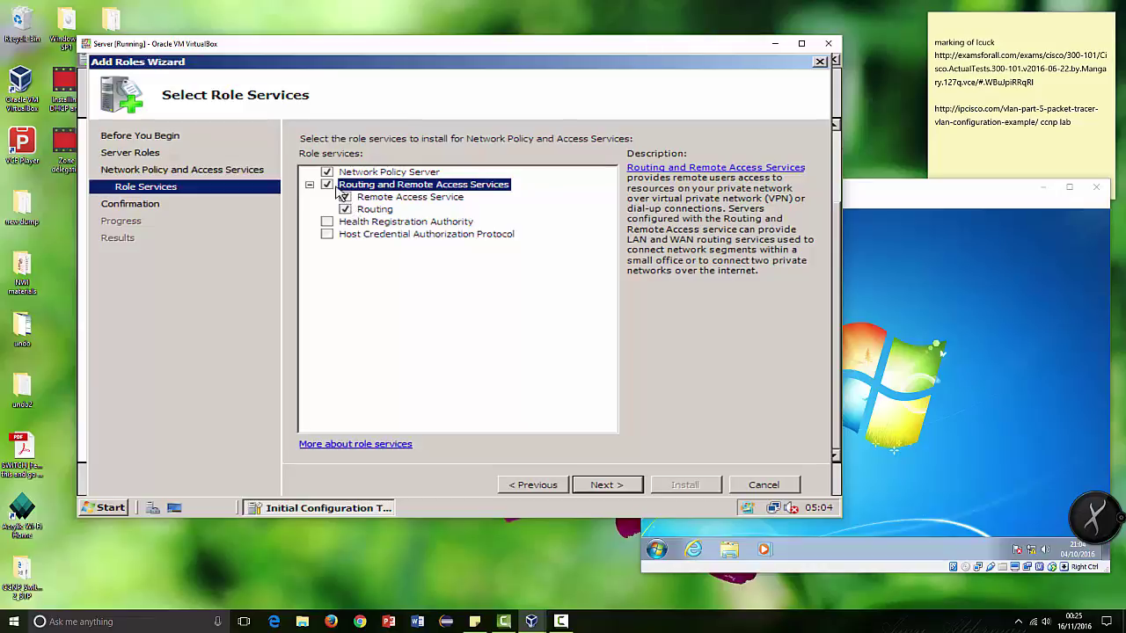
Step: Install the selected role services, close the Add Roles Wizard and minimize Initial Configuration Tasks
{"action": "left_click", "coordinate": [605, 485]}
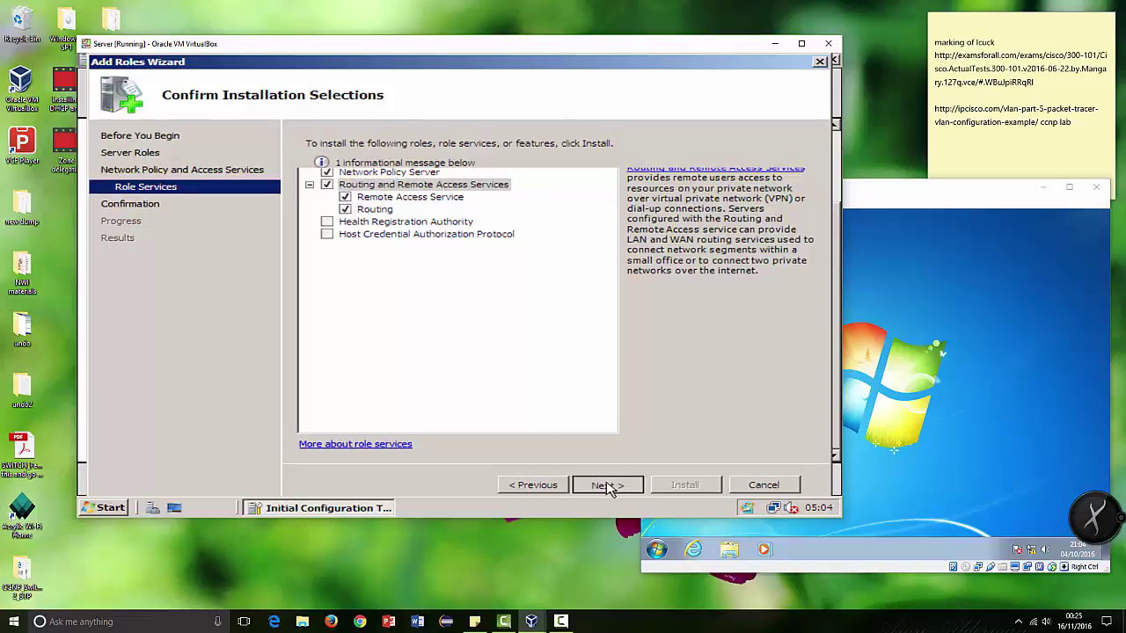
{"action": "left_click", "coordinate": [670, 485]}
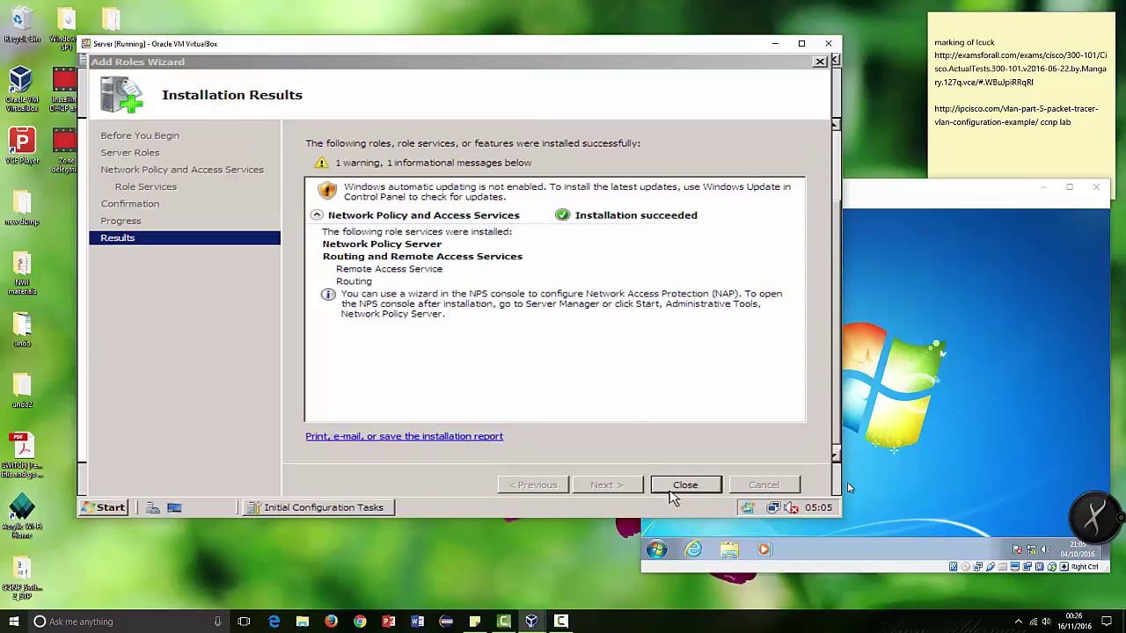
{"action": "left_click", "coordinate": [678, 492]}
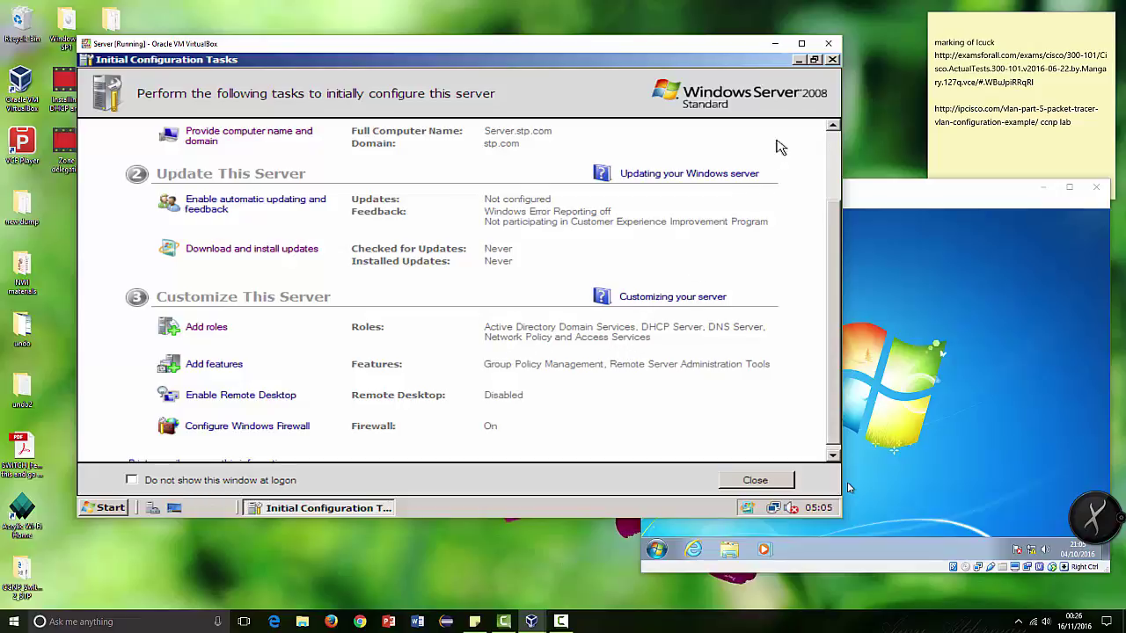
{"action": "left_click", "coordinate": [798, 60]}
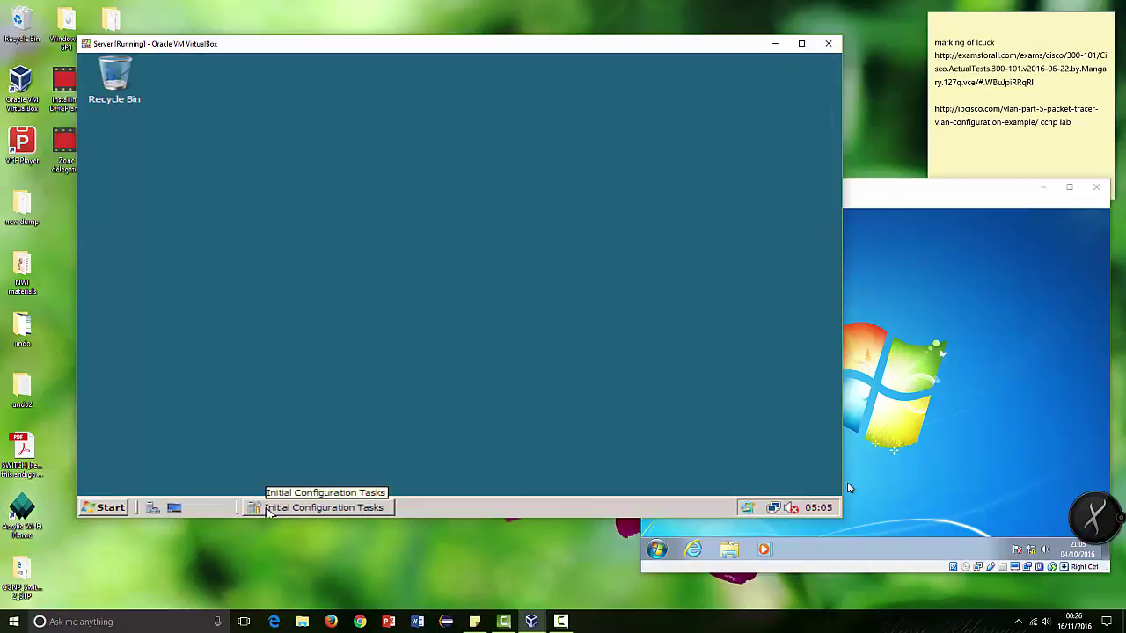
Step: Open the Routing and Remote Access console and start Configure and Enable Routing and Remote Access for SERVER (local)
{"action": "left_click", "coordinate": [111, 508]}
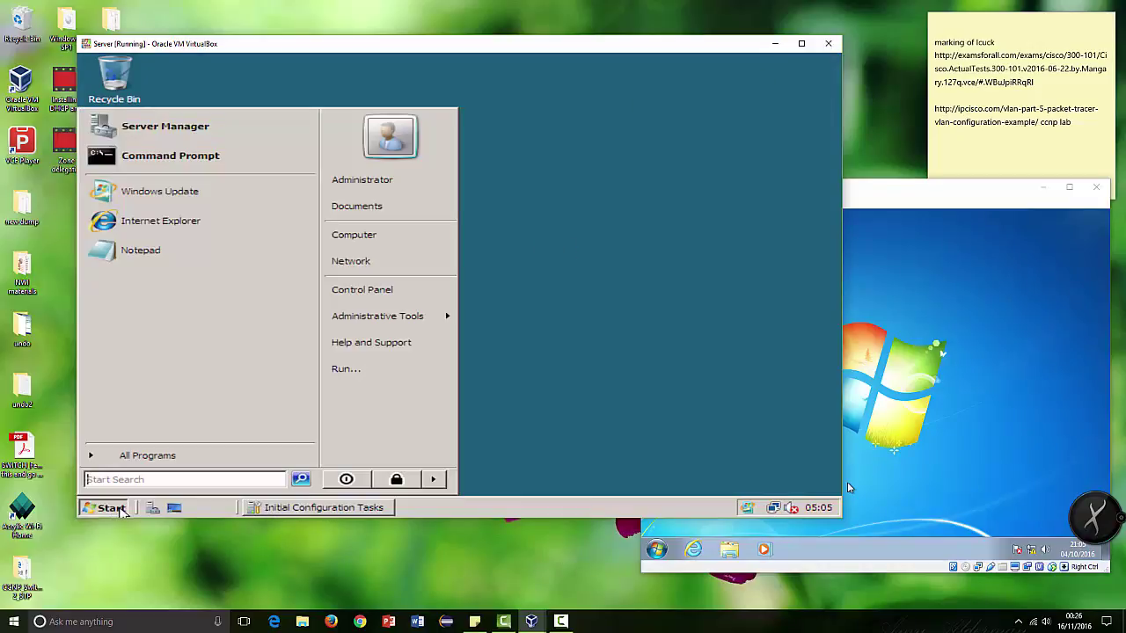
{"action": "mouse_move", "coordinate": [366, 325]}
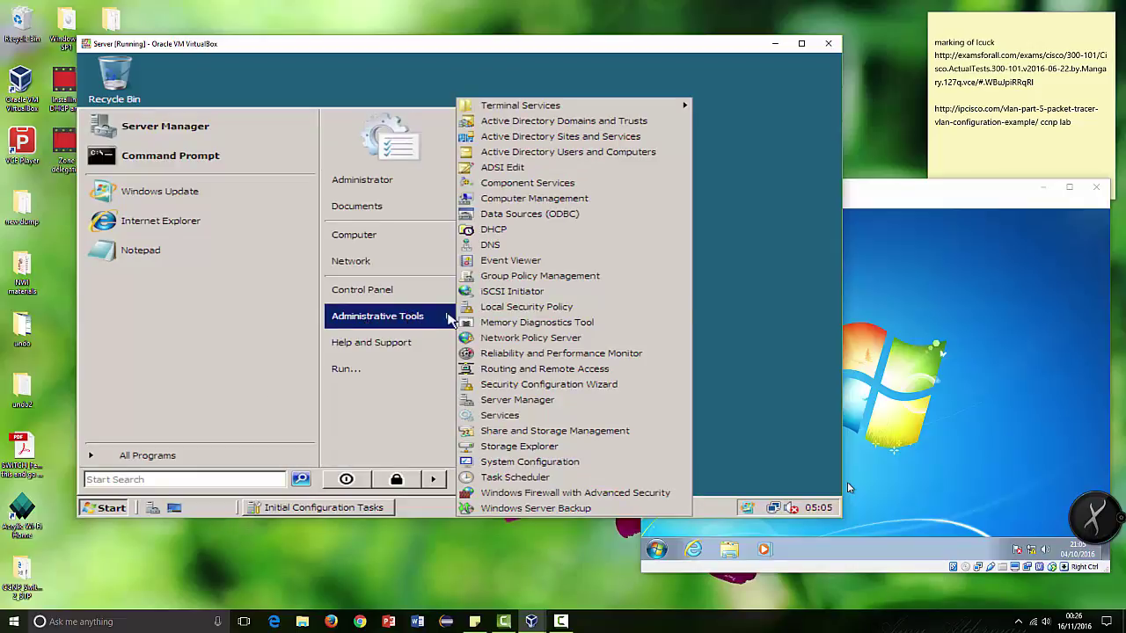
{"action": "left_click", "coordinate": [547, 370]}
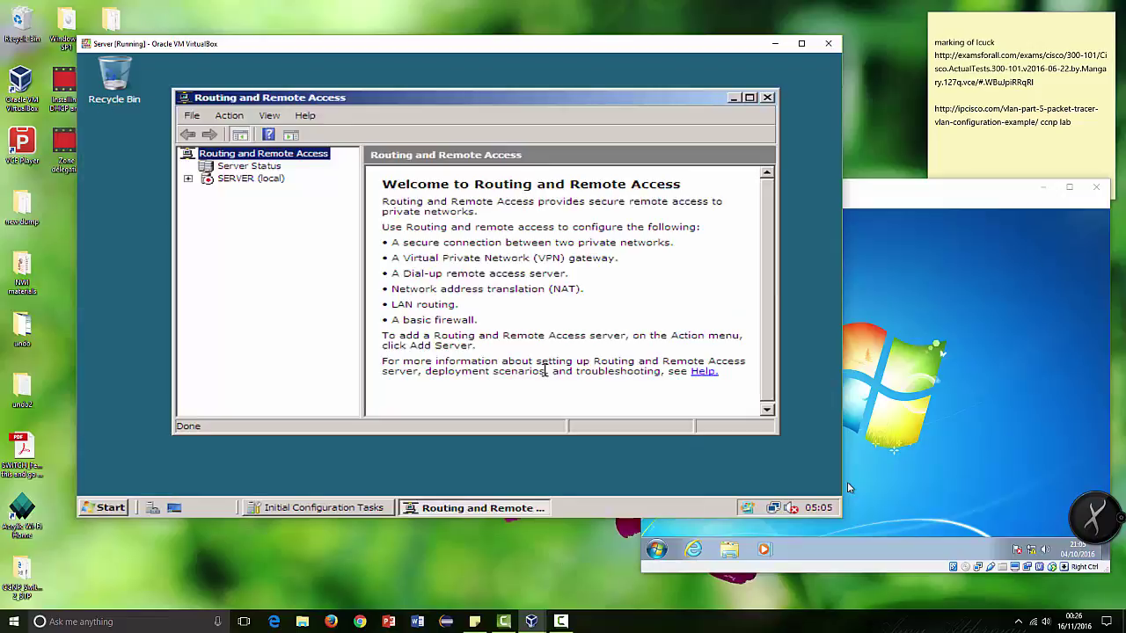
{"action": "left_click", "coordinate": [216, 182]}
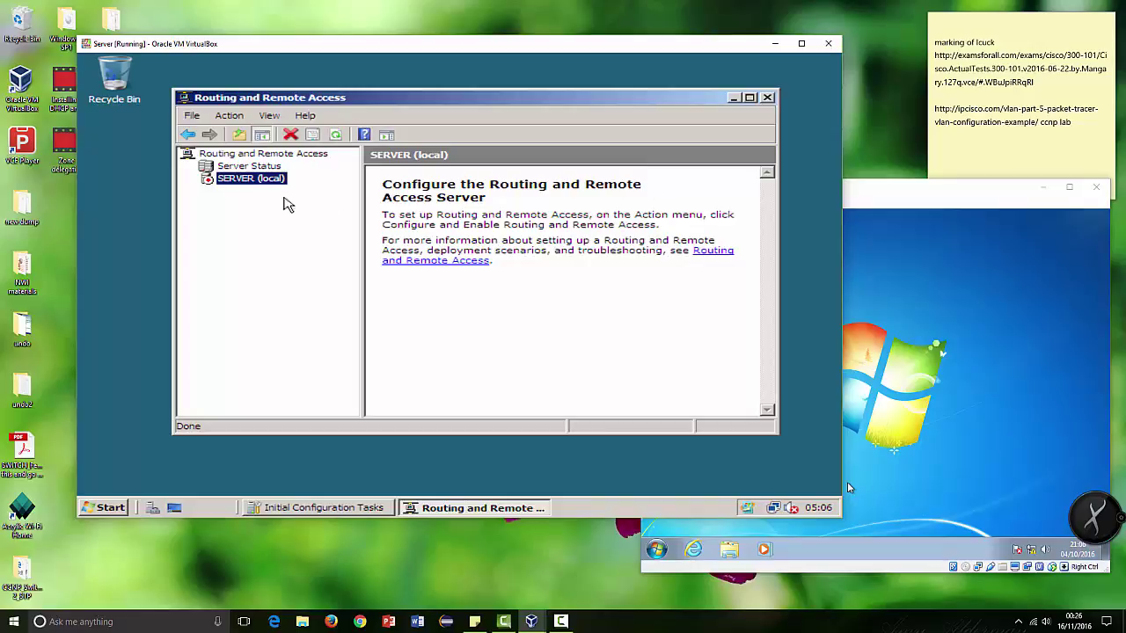
{"action": "right_click", "coordinate": [254, 185]}
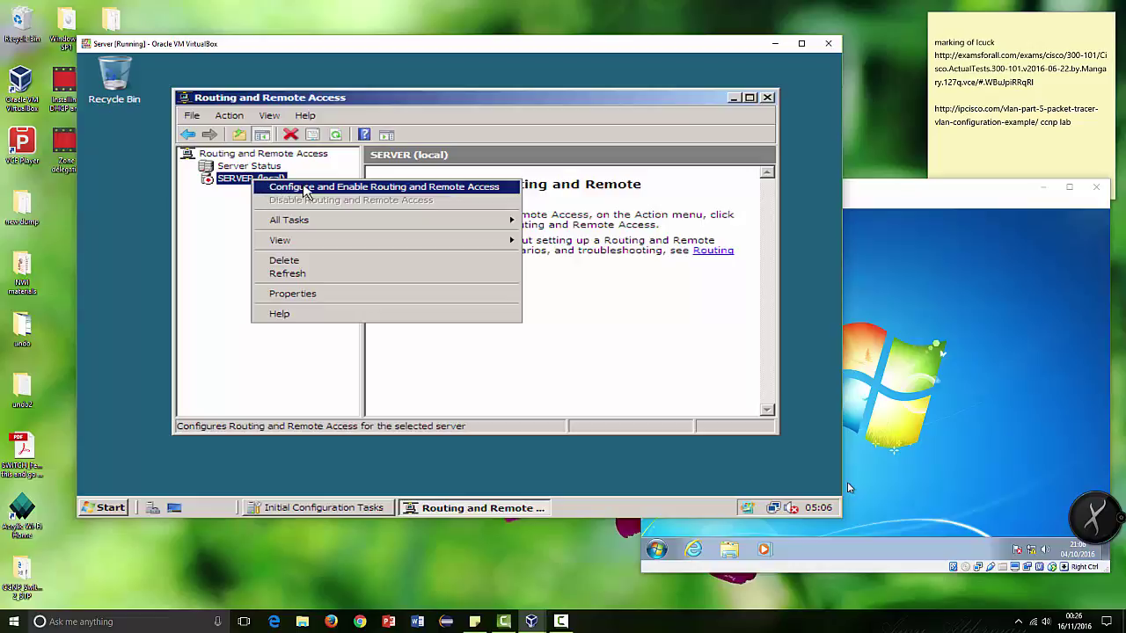
{"action": "left_click", "coordinate": [417, 193]}
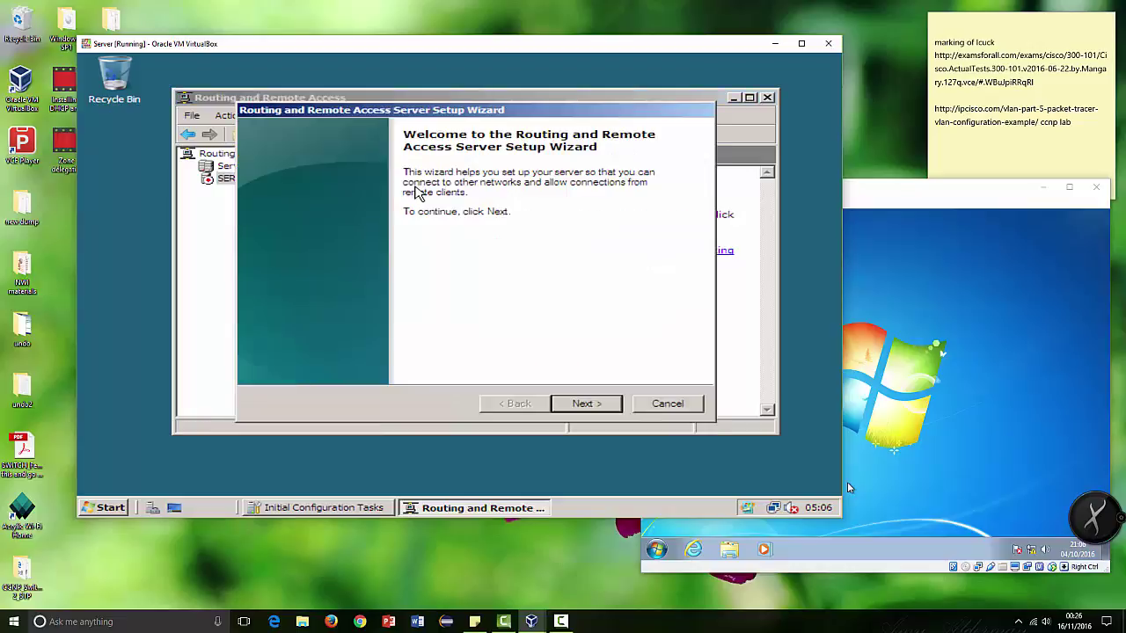
Step: Choose Custom configuration in the Routing and Remote Access Server Setup Wizard and enable only the VPN access service
{"action": "left_click", "coordinate": [582, 403]}
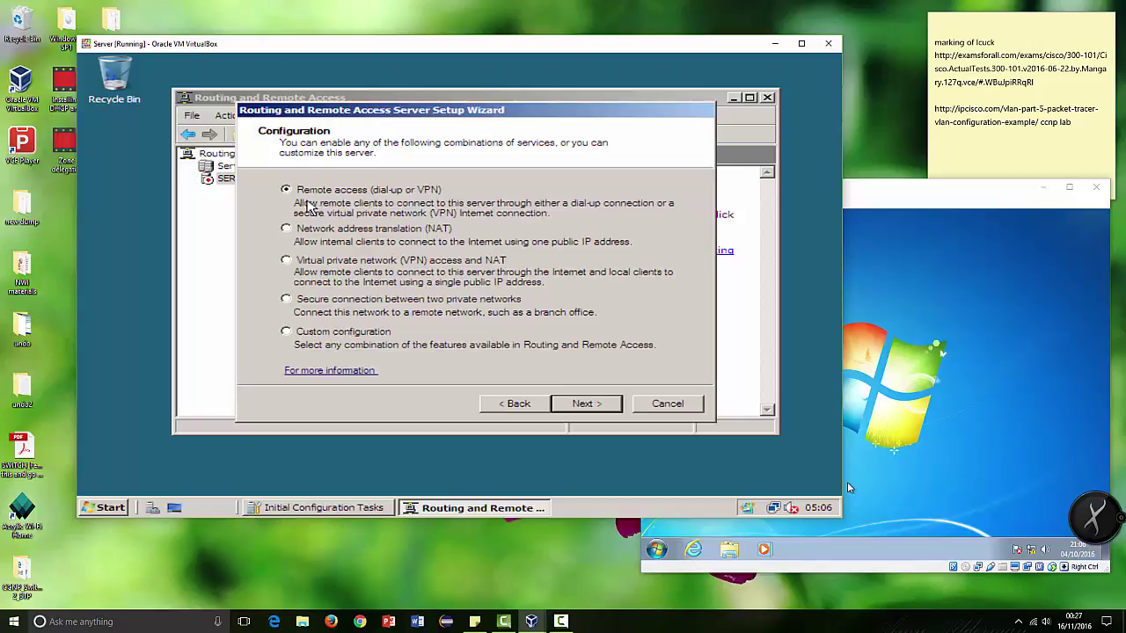
{"action": "left_click", "coordinate": [289, 333]}
{"action": "left_click", "coordinate": [587, 411]}
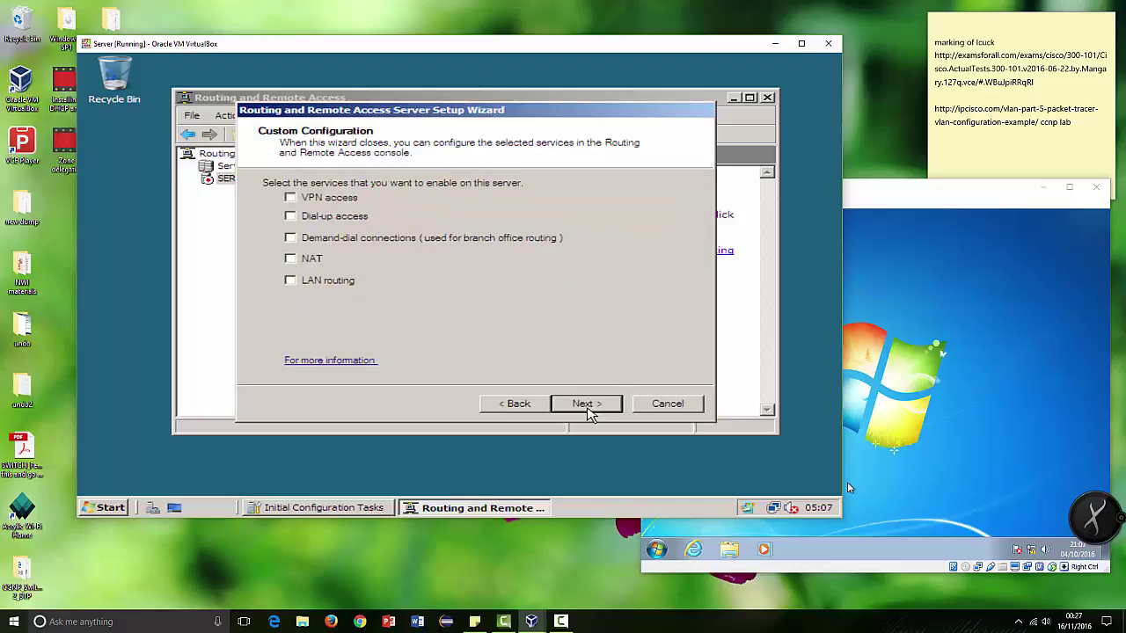
{"action": "left_click", "coordinate": [290, 198]}
{"action": "left_click", "coordinate": [604, 406]}
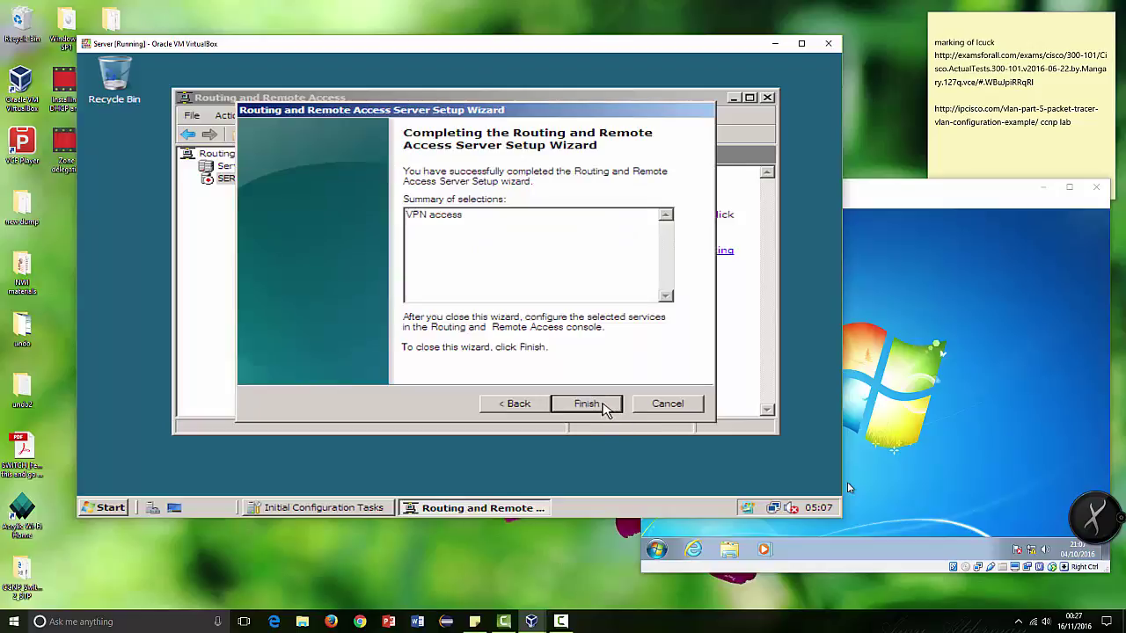
Step: Finish the setup wizard, acknowledge the default connection request policy notice and start the Routing and Remote Access service
{"action": "left_click", "coordinate": [601, 410]}
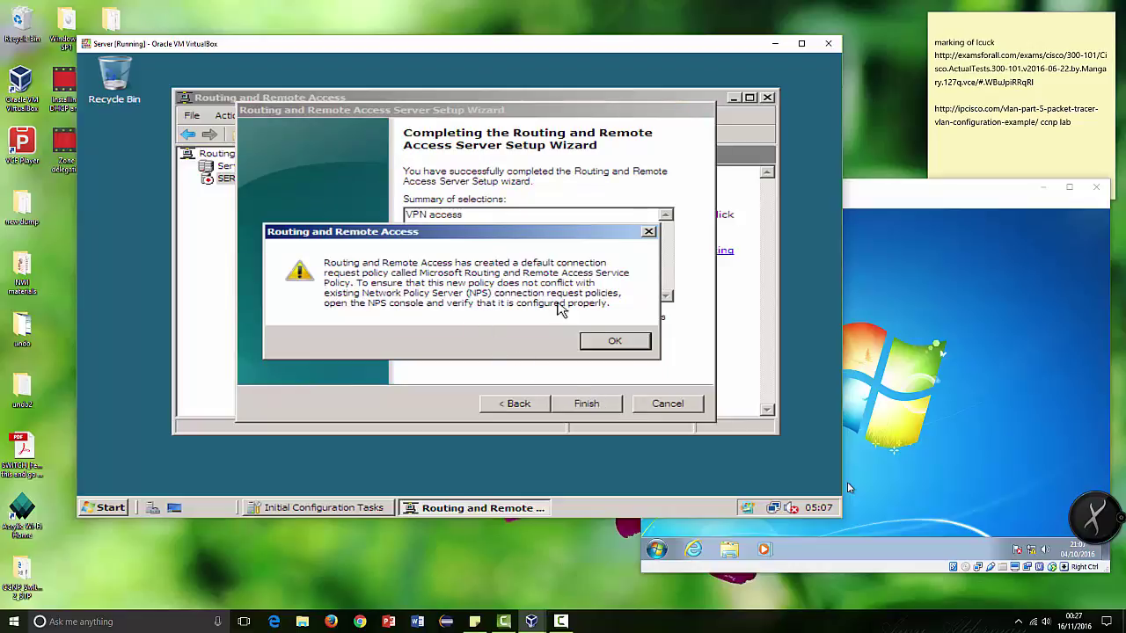
{"action": "left_click", "coordinate": [606, 343]}
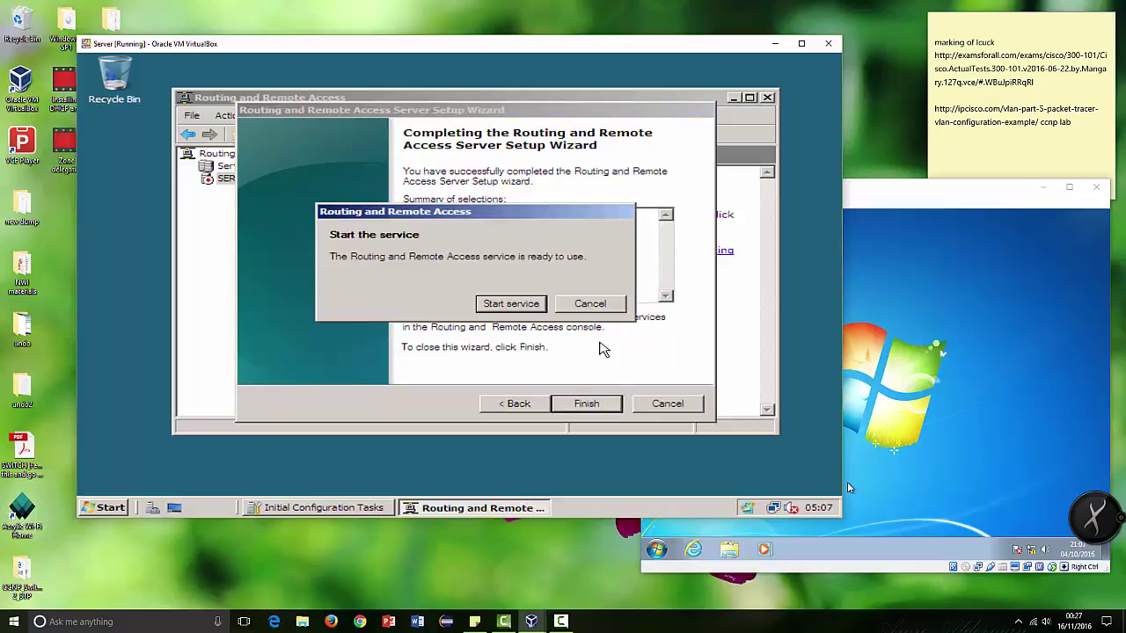
{"action": "left_click", "coordinate": [515, 304]}
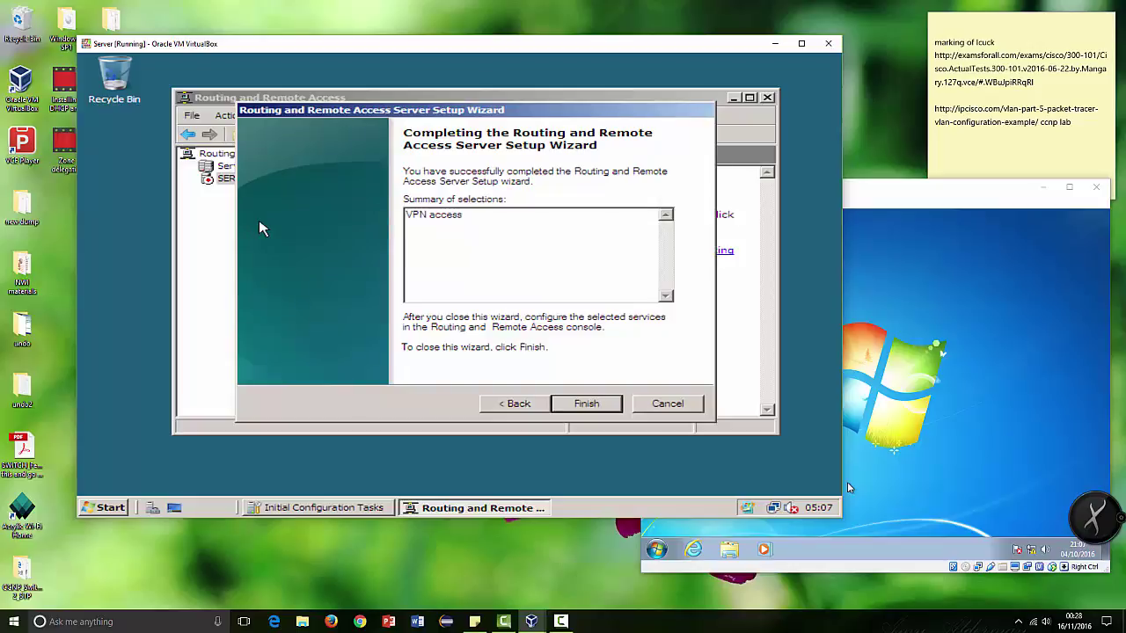
{"action": "left_click", "coordinate": [585, 404]}
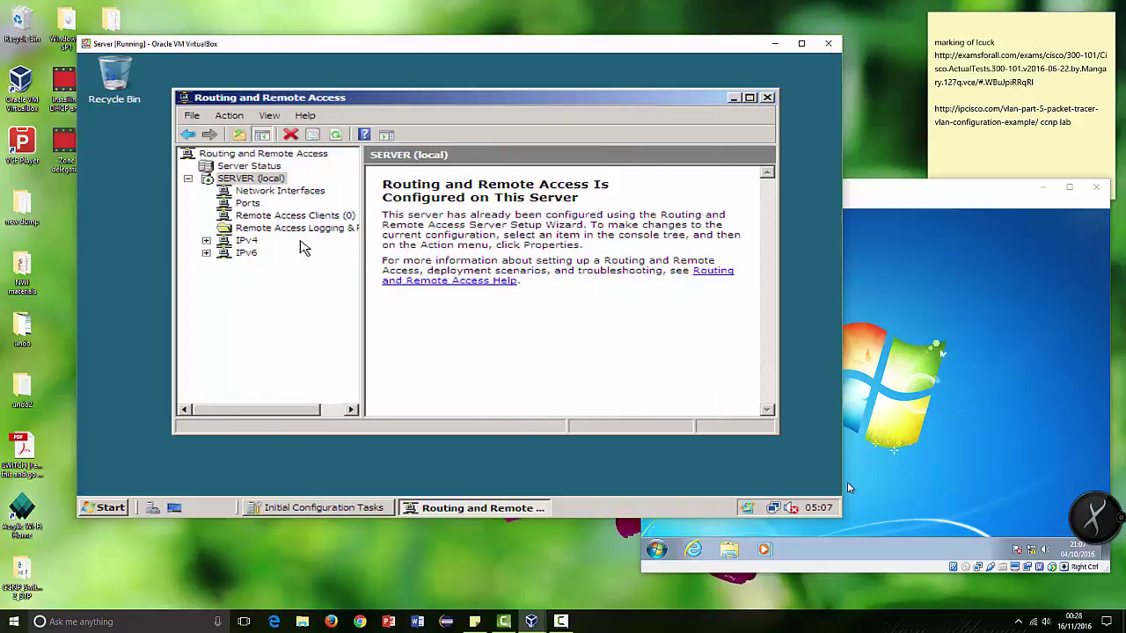
Step: Expand the IPv4 node and examine the commands available for IPv4 and SERVER (local), as well as the DHCP Relay Agent entry
{"action": "left_click", "coordinate": [206, 241]}
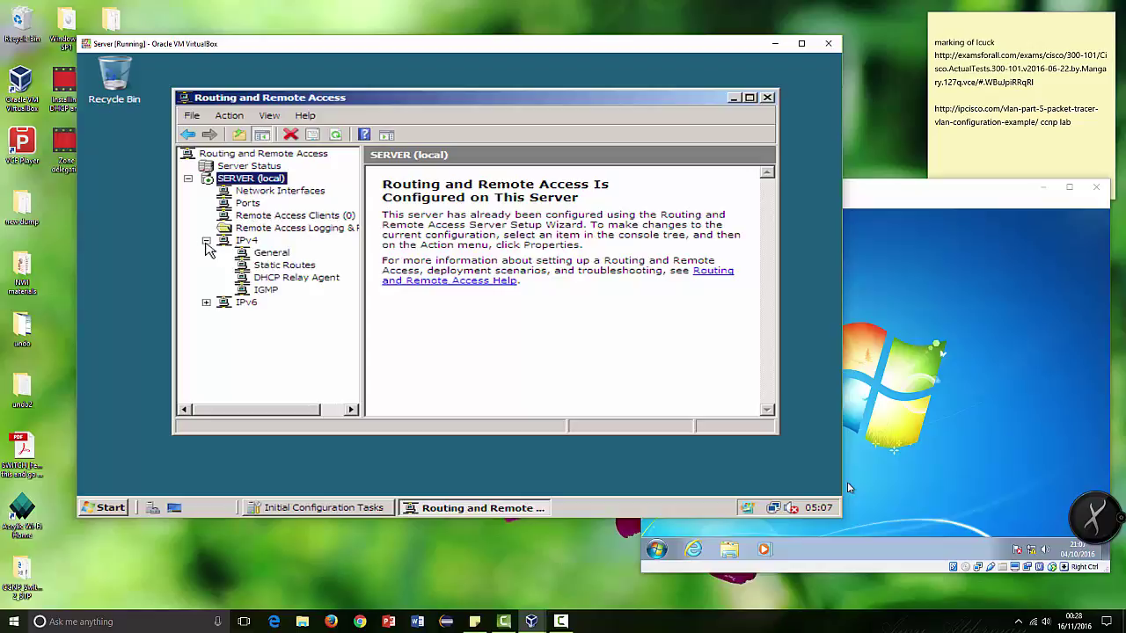
{"action": "left_click", "coordinate": [239, 242]}
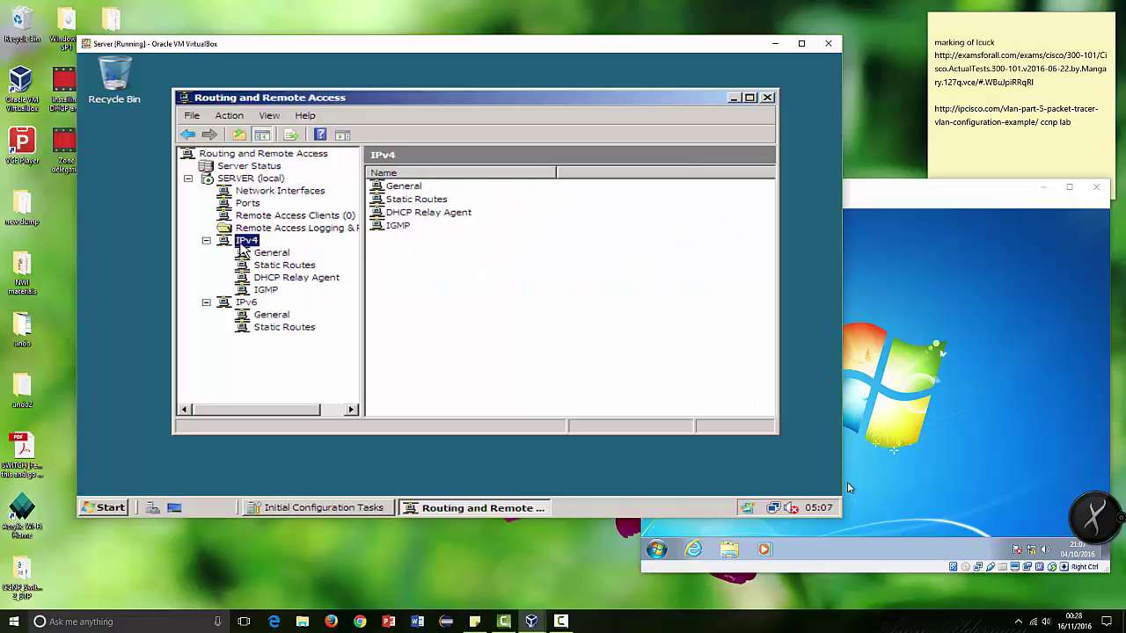
{"action": "right_click", "coordinate": [246, 243]}
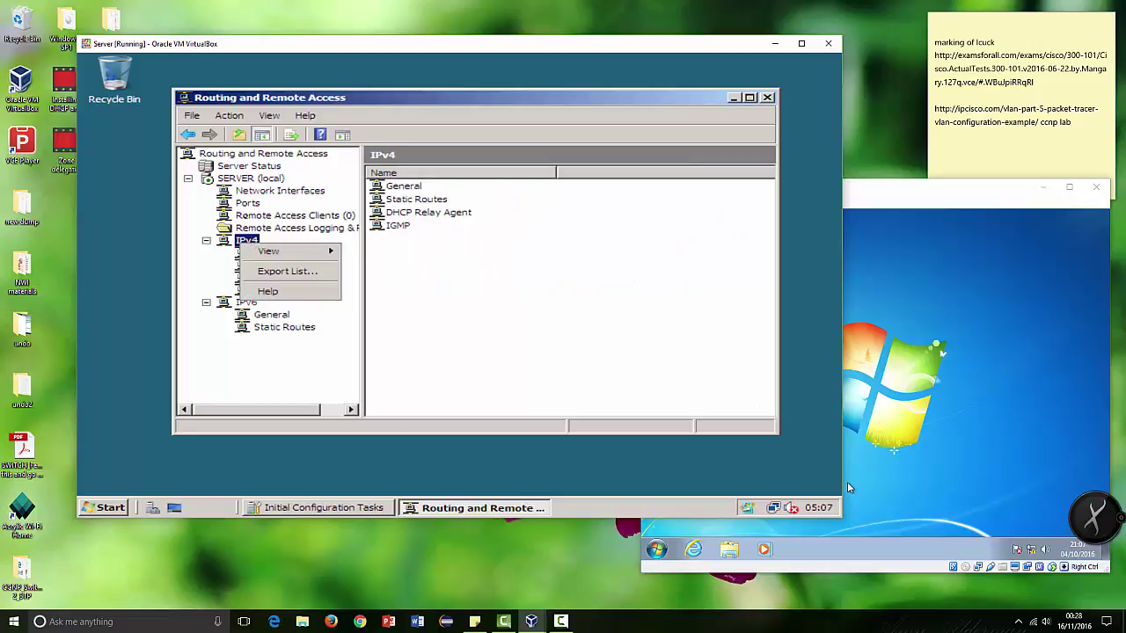
{"action": "left_click", "coordinate": [237, 178]}
{"action": "right_click", "coordinate": [249, 181]}
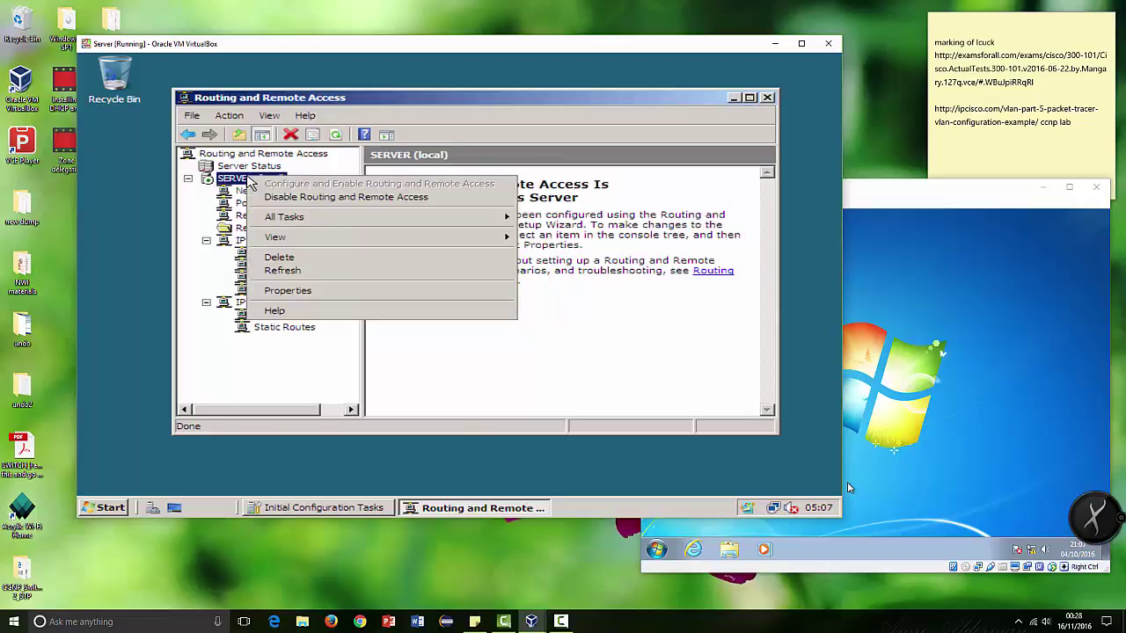
{"action": "mouse_move", "coordinate": [283, 225]}
{"action": "left_click", "coordinate": [222, 259]}
{"action": "left_click", "coordinate": [249, 240]}
{"action": "right_click", "coordinate": [257, 247]}
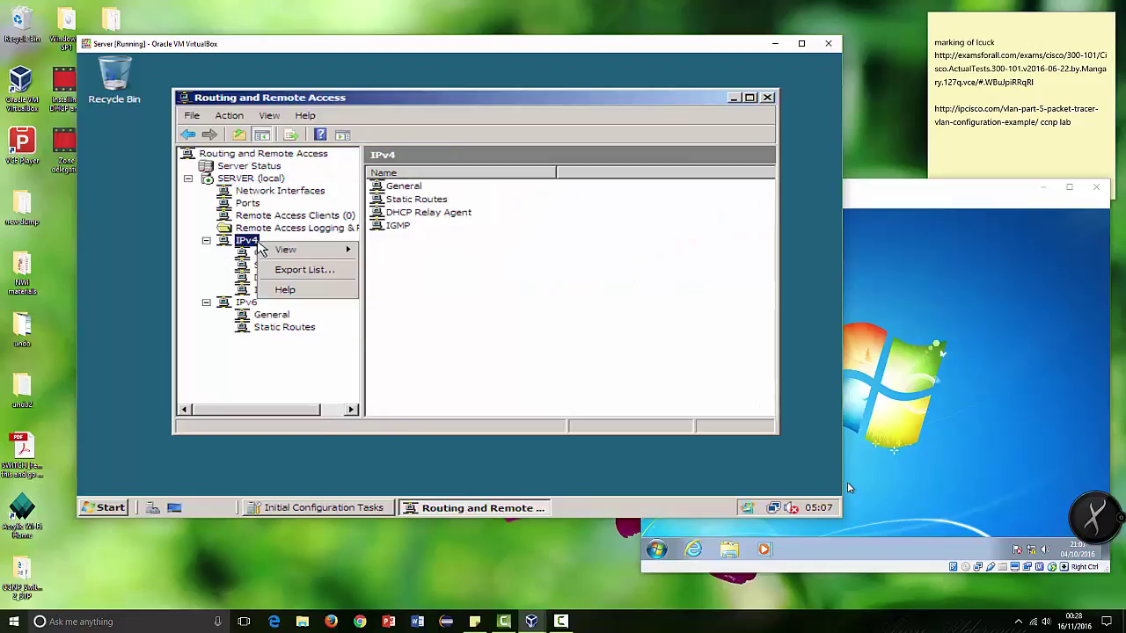
{"action": "mouse_move", "coordinate": [284, 254]}
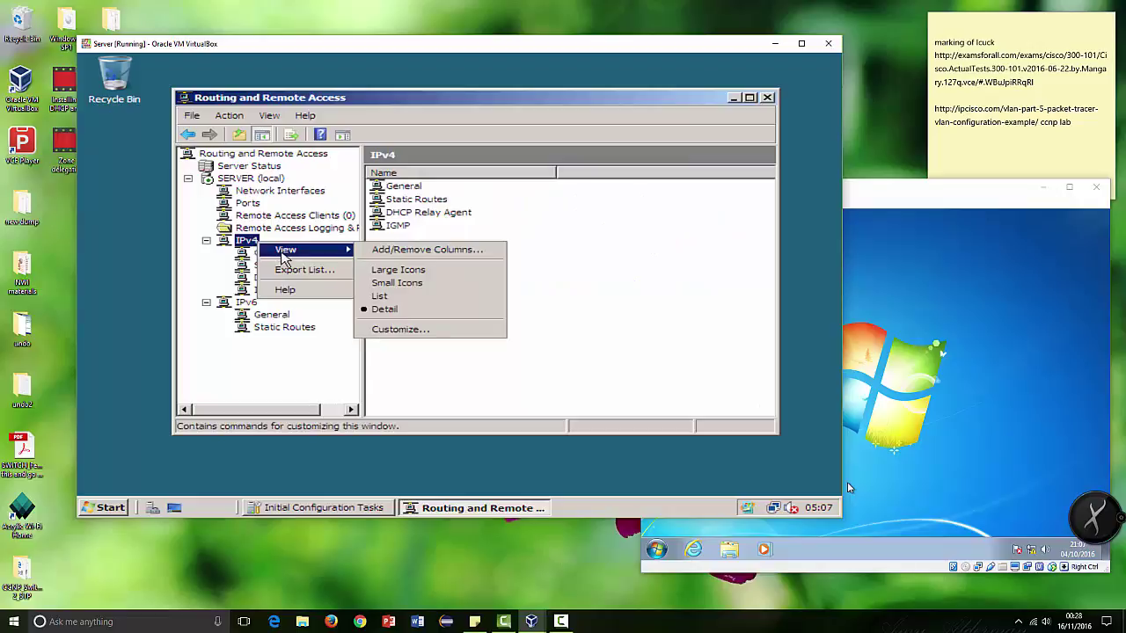
{"action": "left_click", "coordinate": [225, 281]}
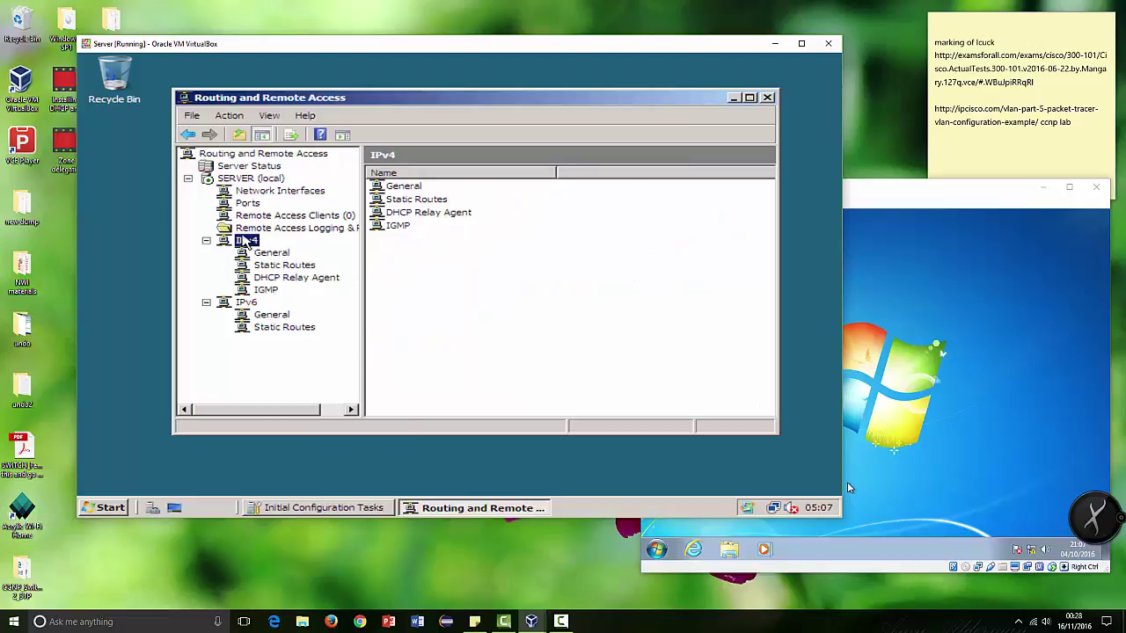
{"action": "left_click", "coordinate": [268, 278]}
{"action": "left_click", "coordinate": [244, 245]}
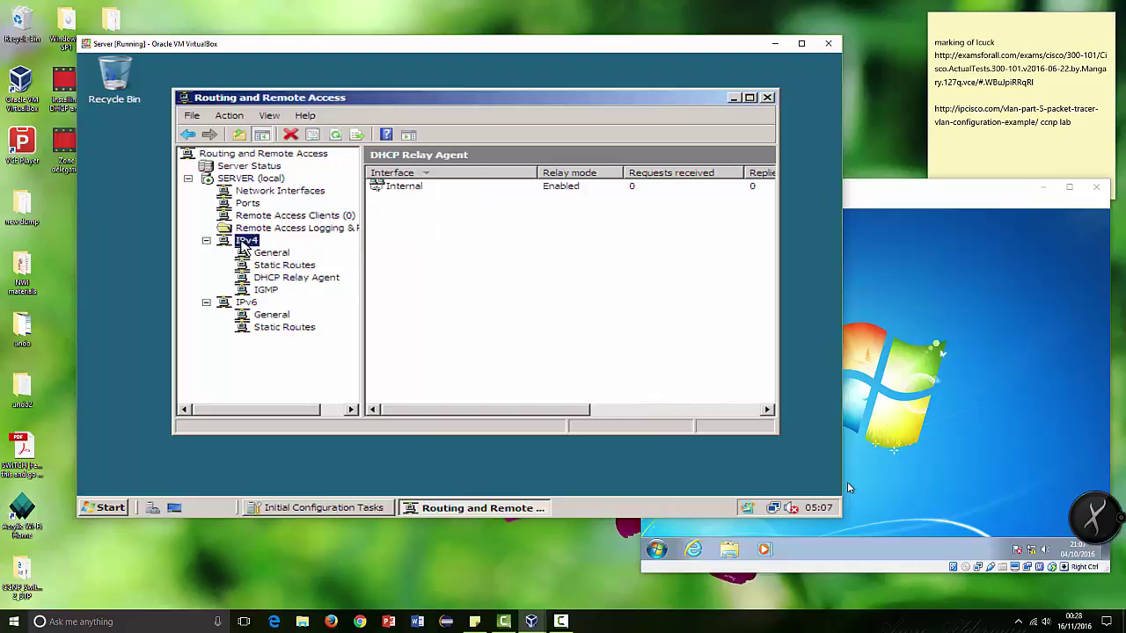
Step: Review the server's Network Interfaces and look through the SSTP, PPTP and L2TP WAN Miniport entries under Ports
{"action": "left_click", "coordinate": [247, 180]}
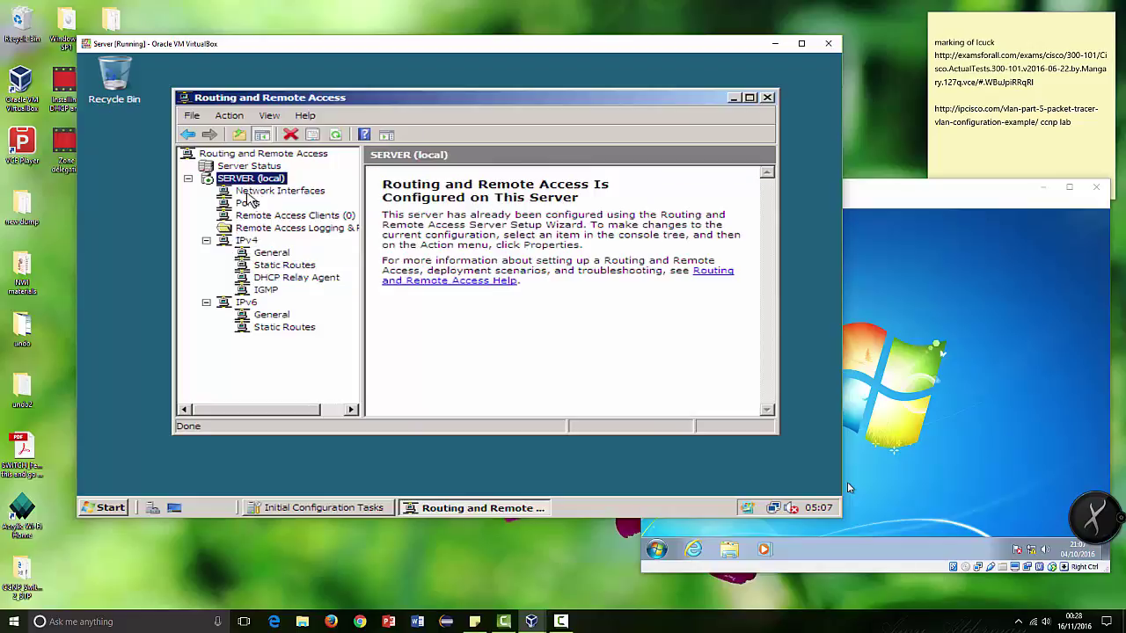
{"action": "left_click", "coordinate": [249, 192]}
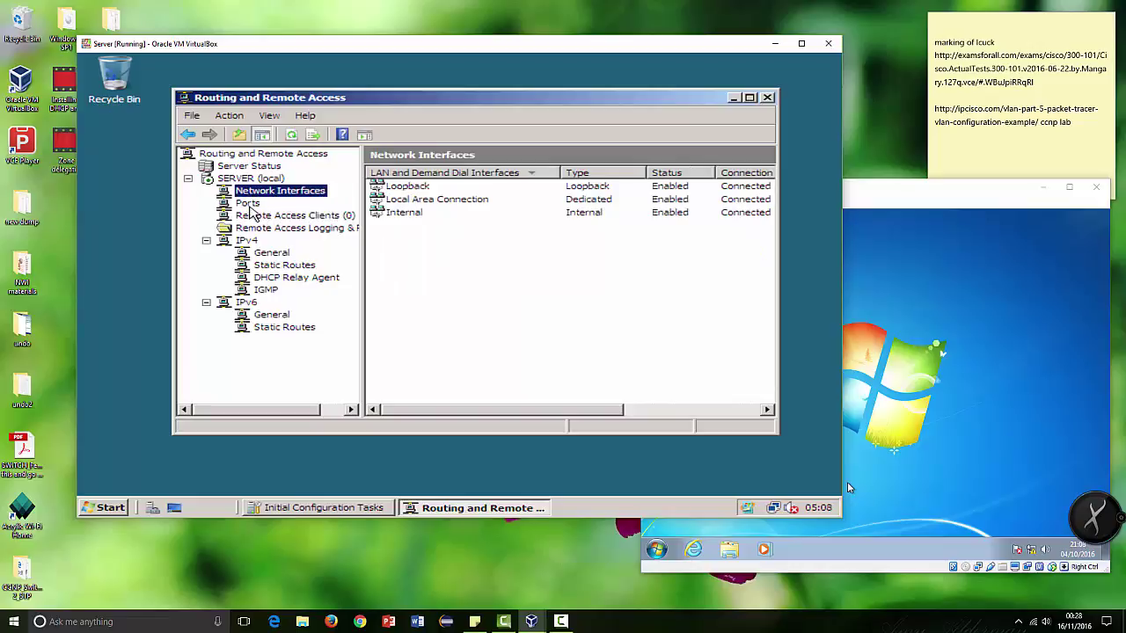
{"action": "left_click", "coordinate": [250, 205]}
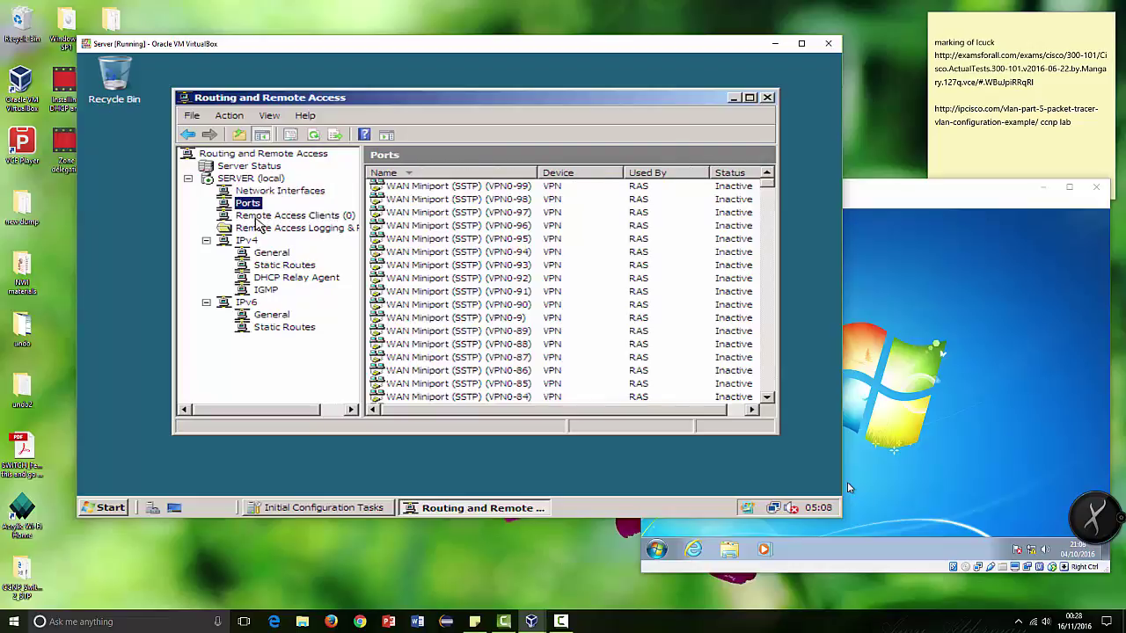
{"action": "left_click", "coordinate": [452, 264]}
{"action": "scroll", "coordinate": [446, 274], "scroll_direction": "down", "scroll_amount": 20}
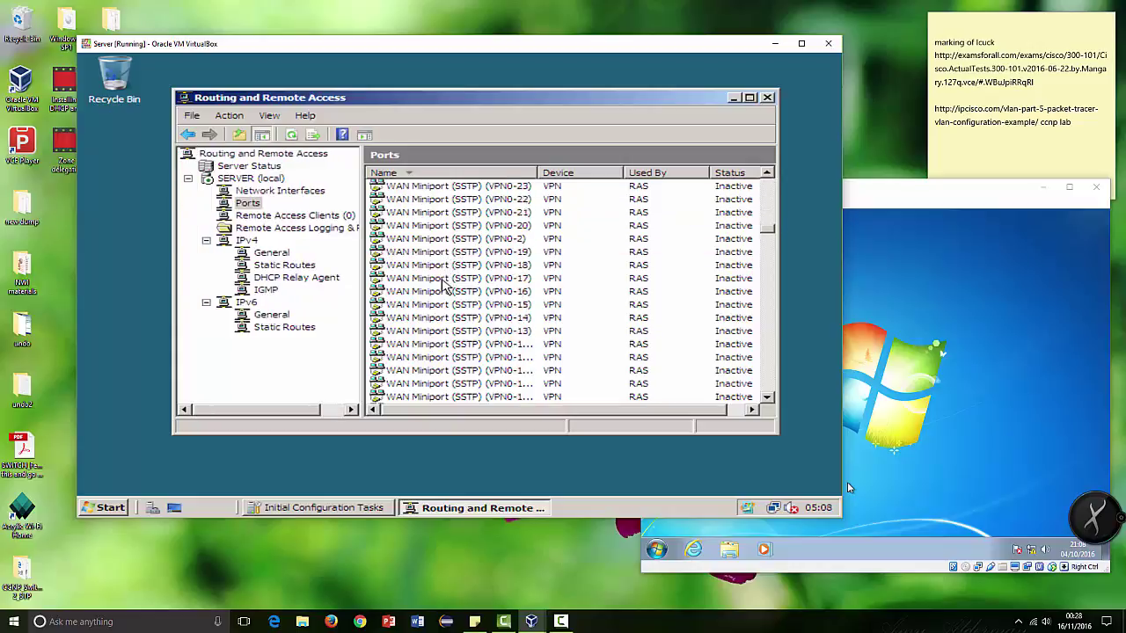
{"action": "scroll", "coordinate": [440, 281], "scroll_direction": "up", "scroll_amount": 20}
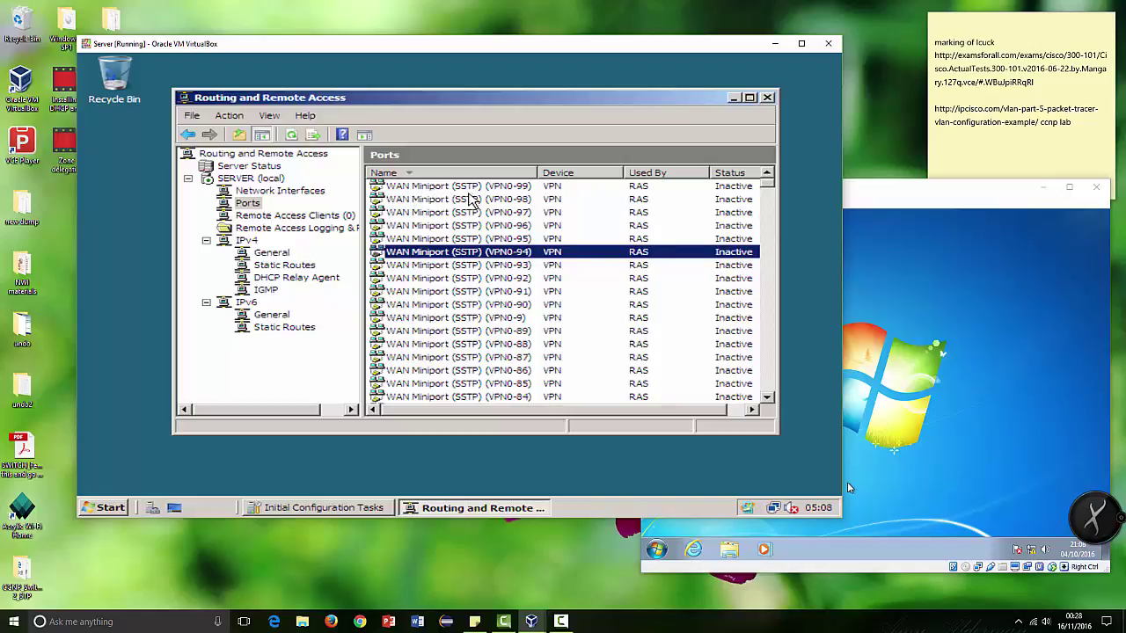
{"action": "scroll", "coordinate": [479, 246], "scroll_direction": "down", "scroll_amount": 15}
{"action": "scroll", "coordinate": [482, 274], "scroll_direction": "down", "scroll_amount": 20}
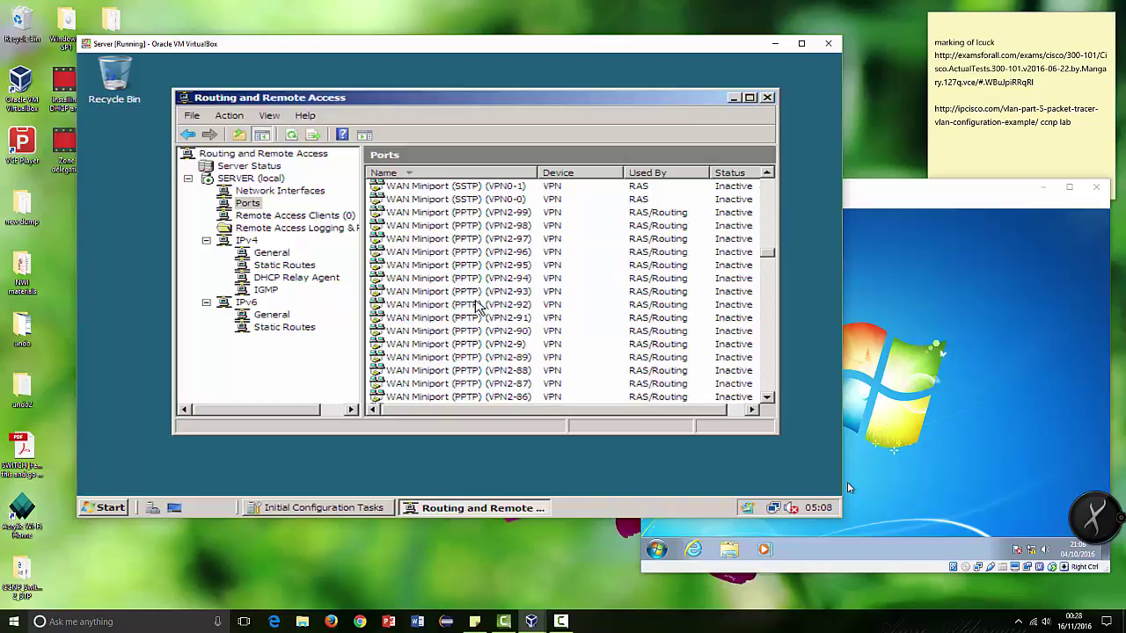
{"action": "scroll", "coordinate": [480, 278], "scroll_direction": "down", "scroll_amount": 20}
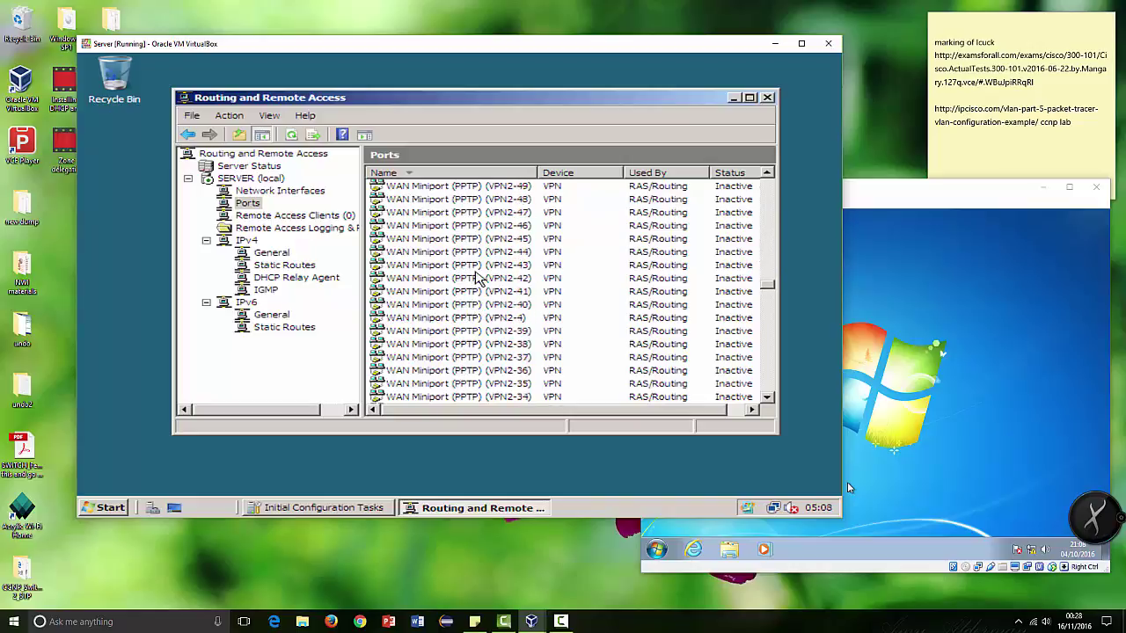
{"action": "scroll", "coordinate": [479, 278], "scroll_direction": "down", "scroll_amount": 2}
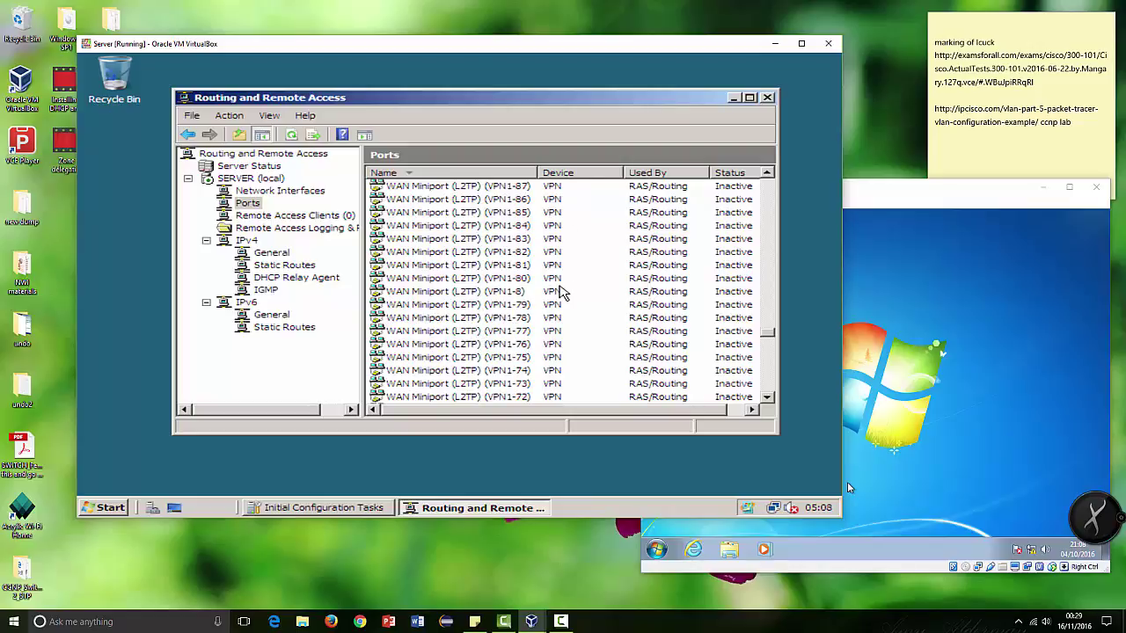
{"action": "scroll", "coordinate": [559, 297], "scroll_direction": "up", "scroll_amount": 20}
{"action": "scroll", "coordinate": [560, 297], "scroll_direction": "up", "scroll_amount": 9}
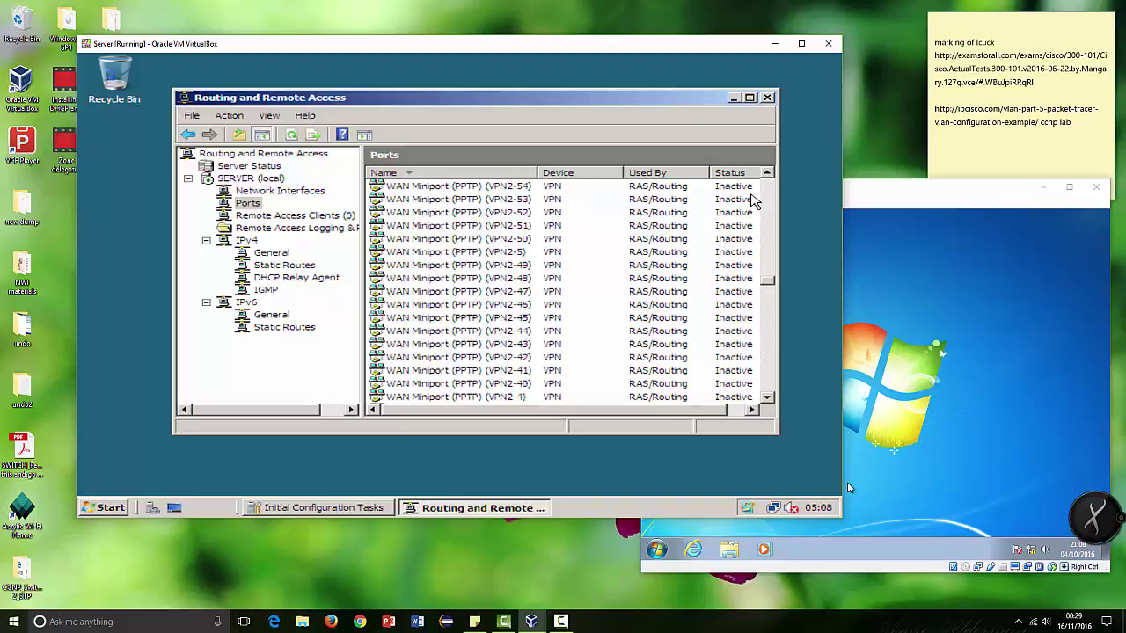
{"action": "scroll", "coordinate": [742, 356], "scroll_direction": "up", "scroll_amount": 20}
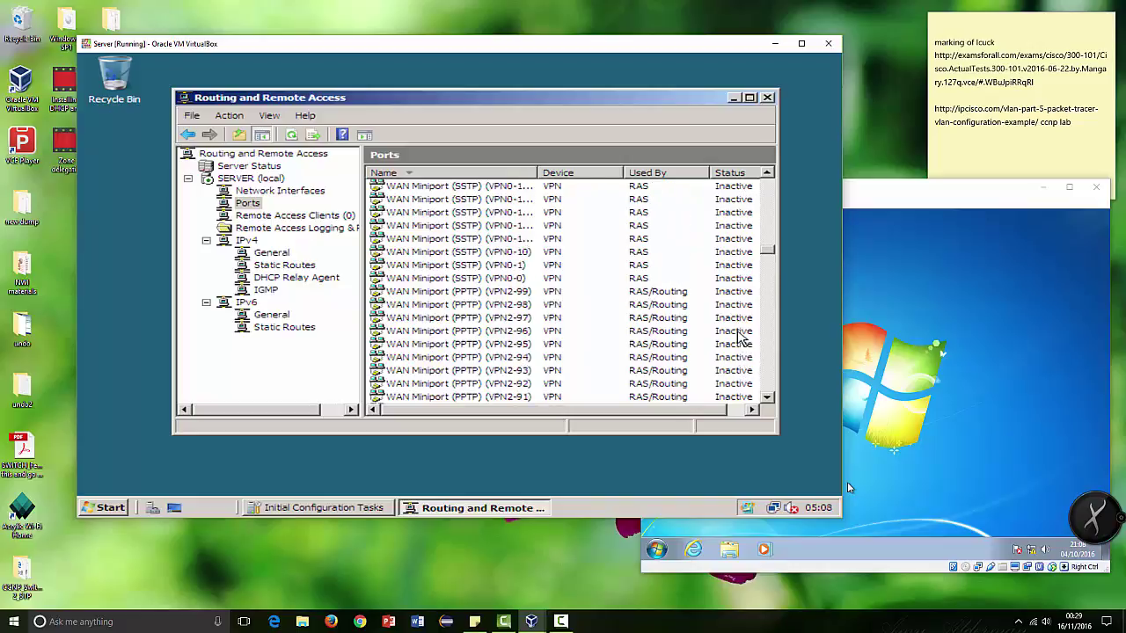
{"action": "scroll", "coordinate": [730, 278], "scroll_direction": "up", "scroll_amount": 20}
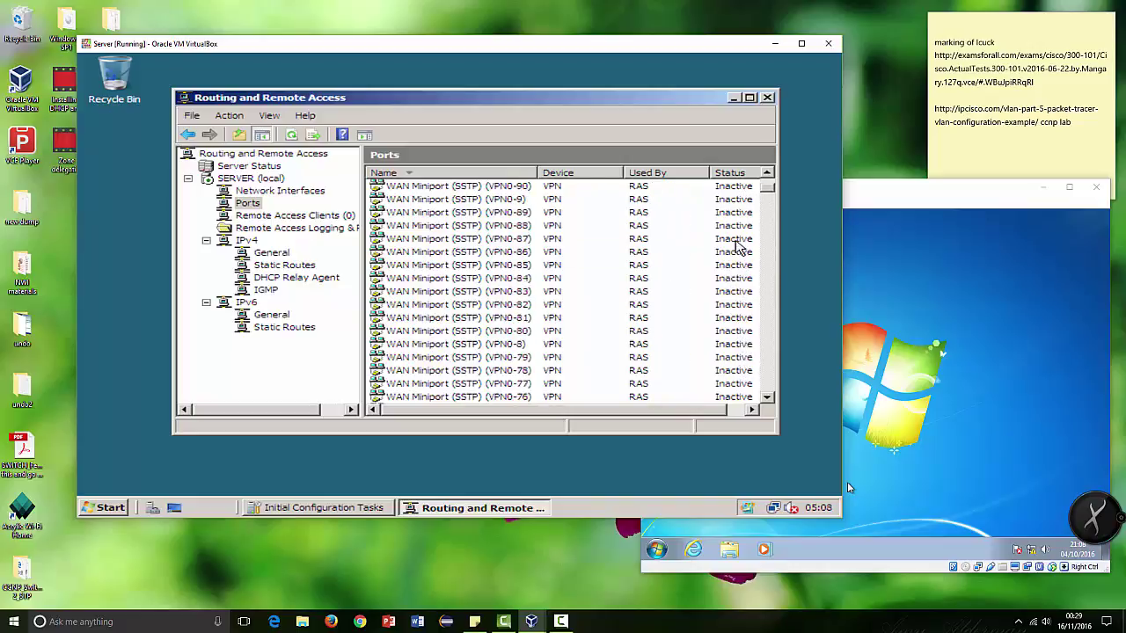
{"action": "left_click", "coordinate": [738, 251]}
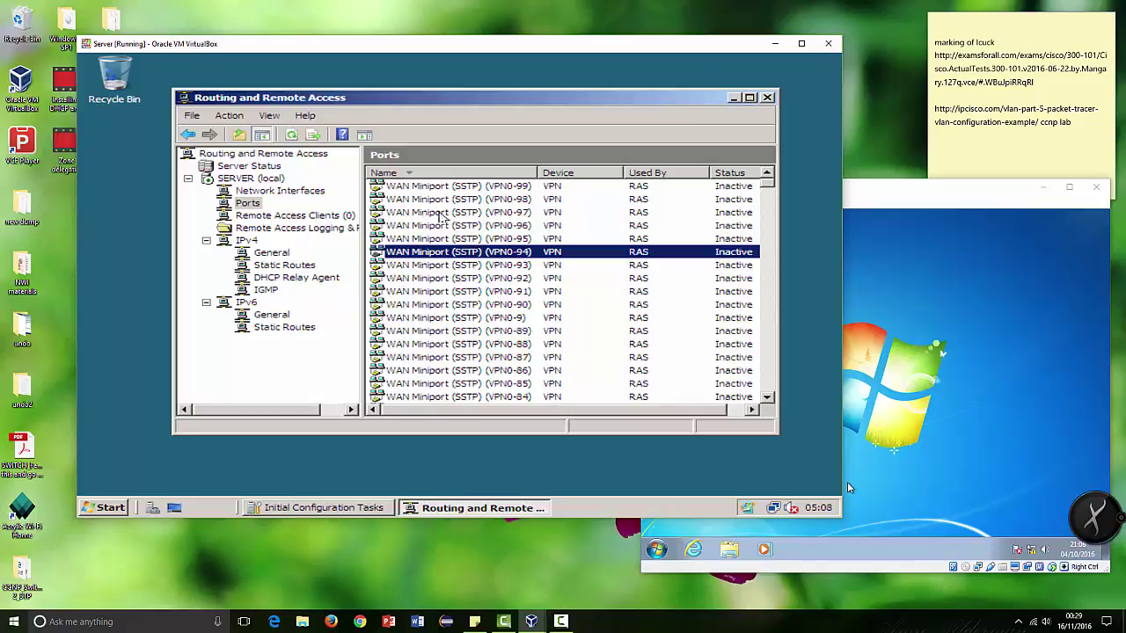
Step: Examine the commands available for SERVER (local), including its service control tasks
{"action": "left_click", "coordinate": [248, 180]}
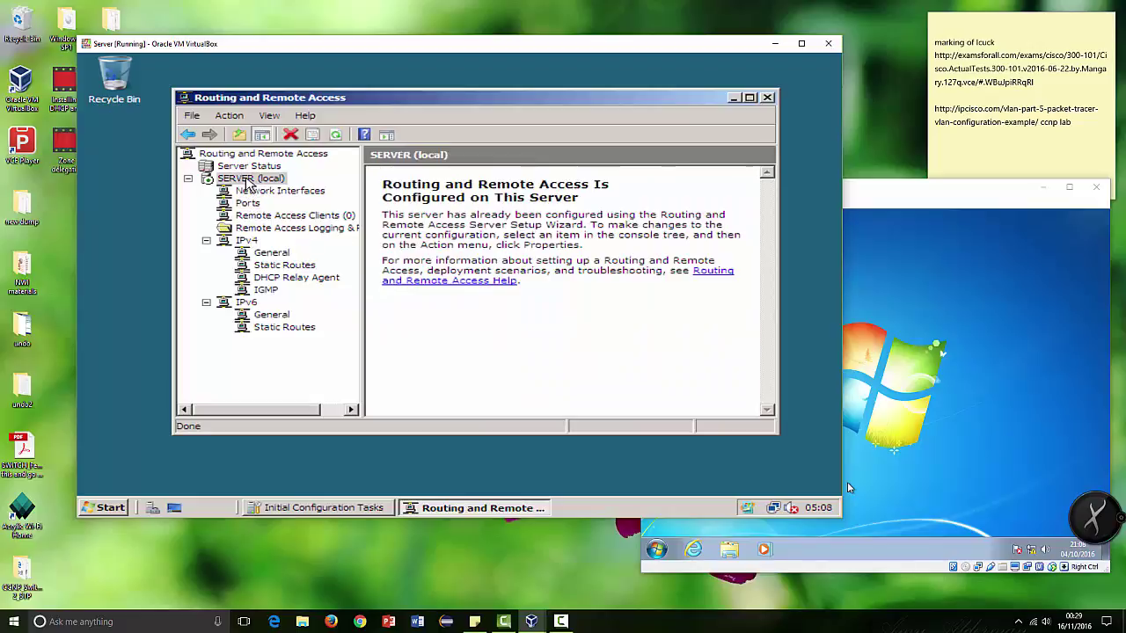
{"action": "right_click", "coordinate": [249, 181]}
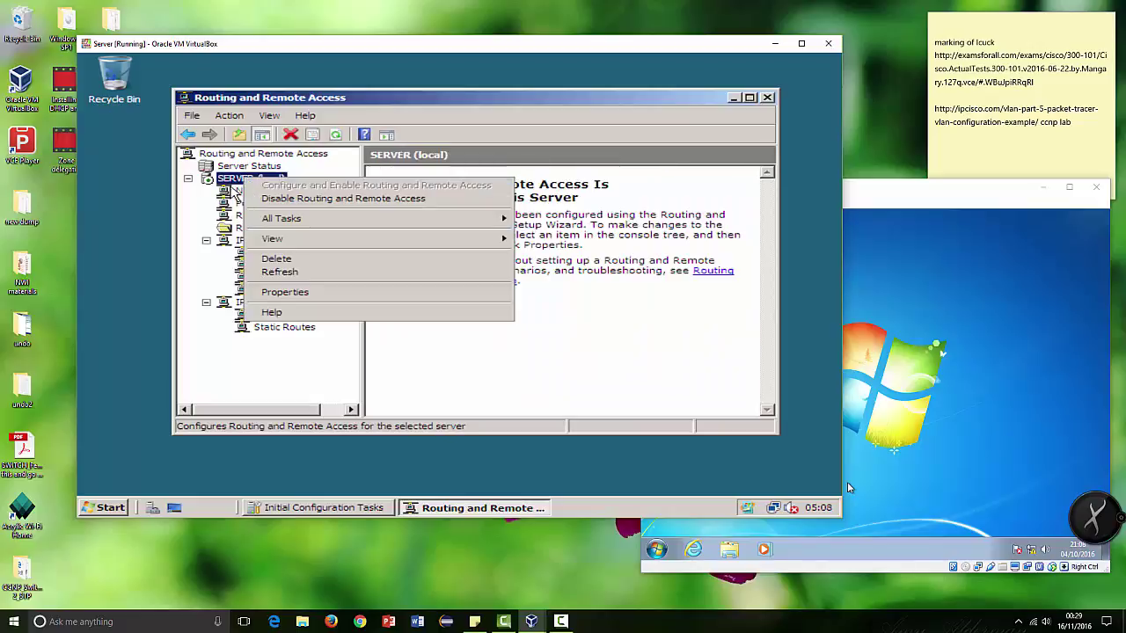
{"action": "left_click", "coordinate": [230, 182]}
{"action": "right_click", "coordinate": [232, 185]}
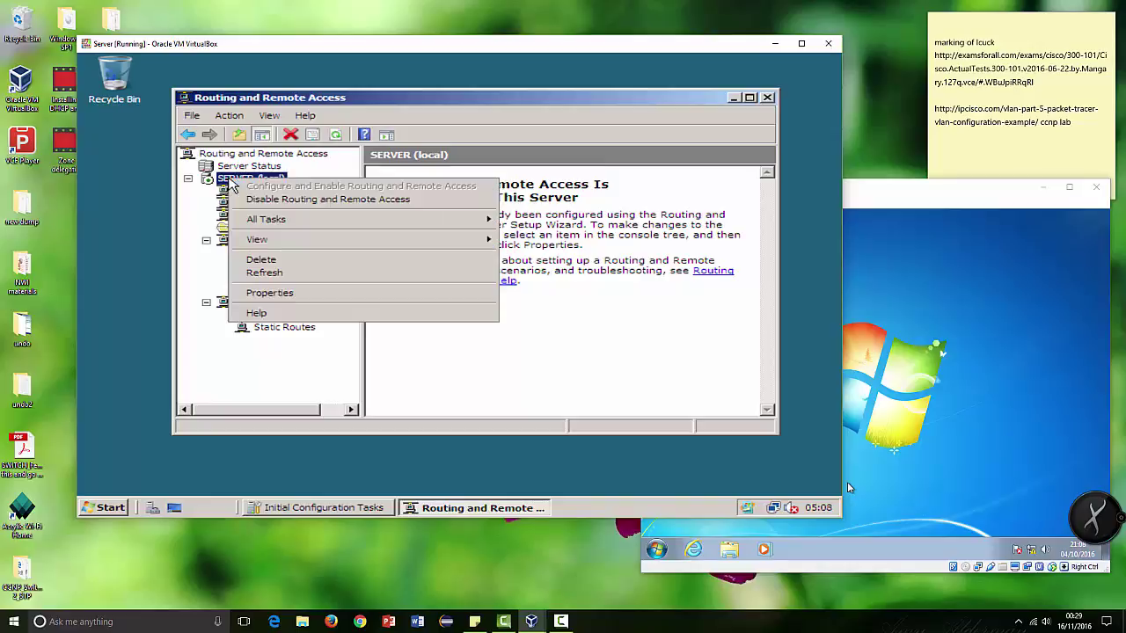
{"action": "mouse_move", "coordinate": [288, 225]}
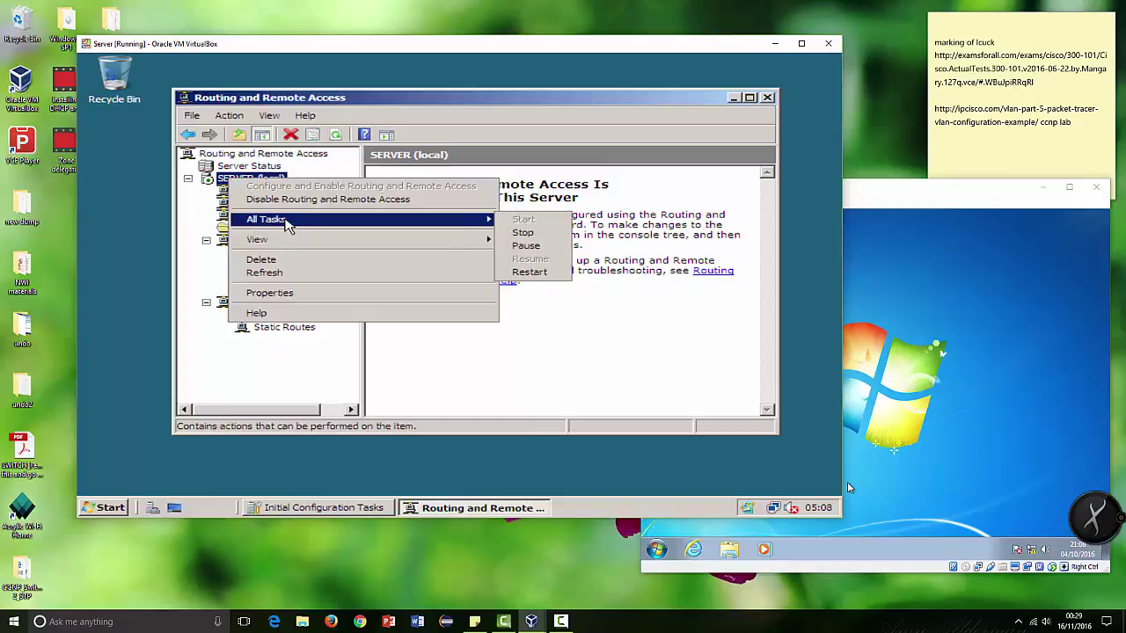
{"action": "left_click", "coordinate": [209, 292]}
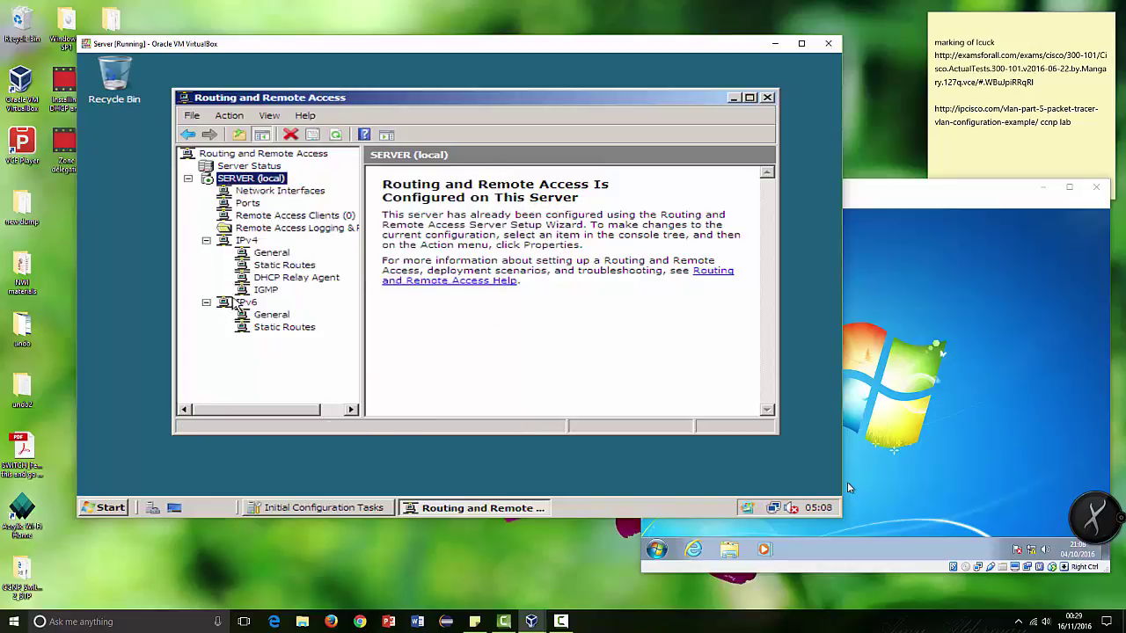
Step: Examine the commands offered for the IPv4 node and its General entry, including the view and routing protocol options
{"action": "left_click", "coordinate": [246, 241]}
{"action": "right_click", "coordinate": [251, 244]}
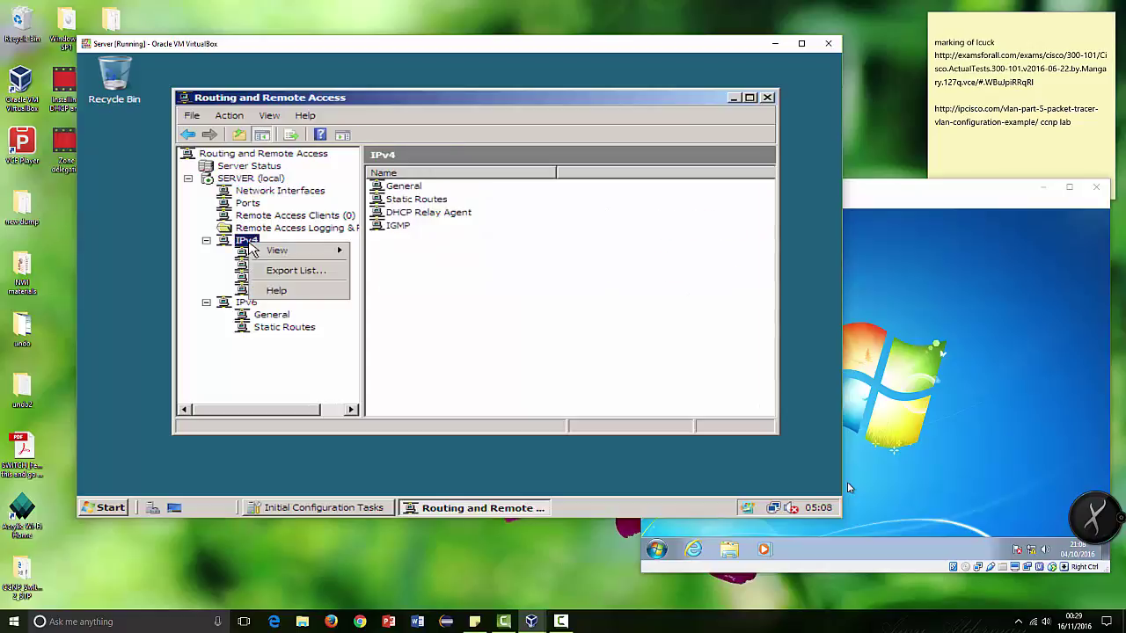
{"action": "mouse_move", "coordinate": [268, 255]}
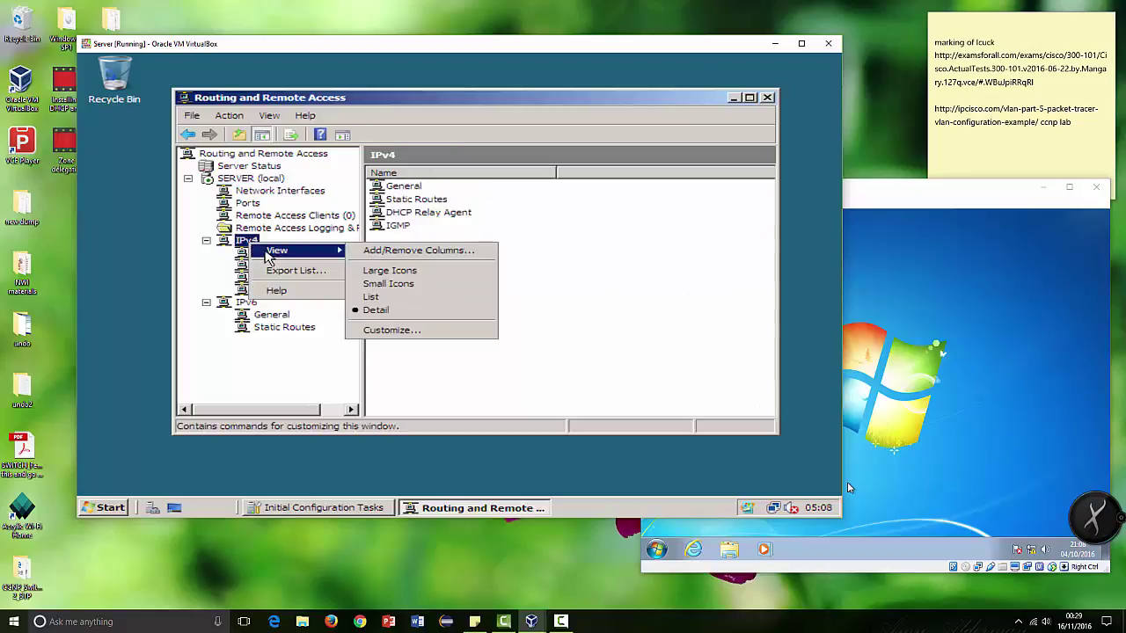
{"action": "left_click", "coordinate": [189, 271]}
{"action": "right_click", "coordinate": [267, 261]}
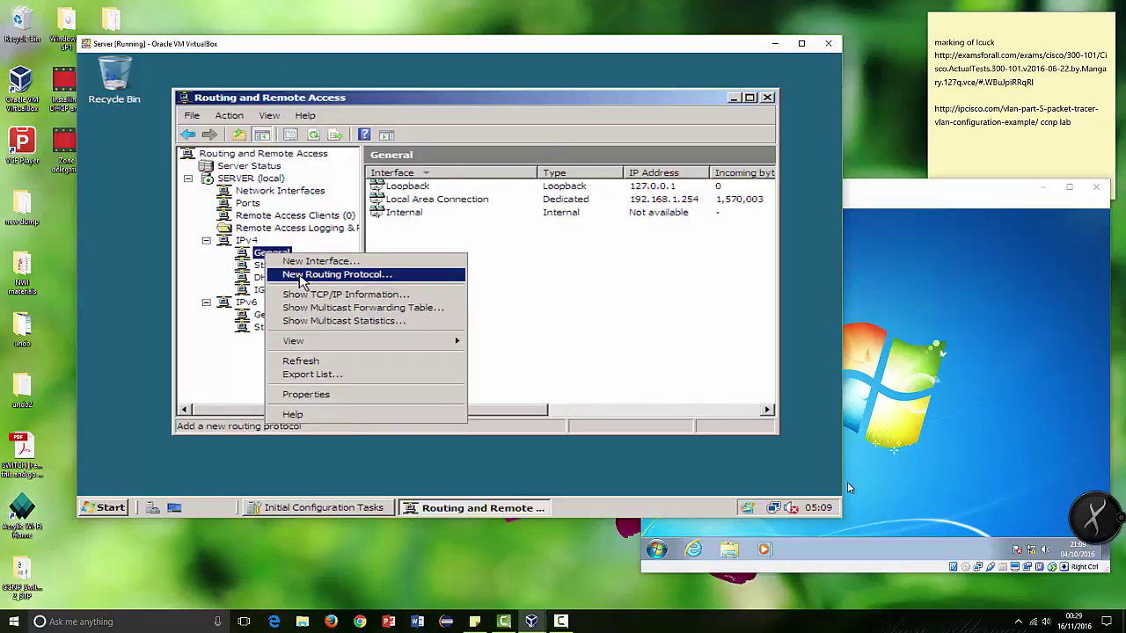
{"action": "left_click", "coordinate": [206, 240]}
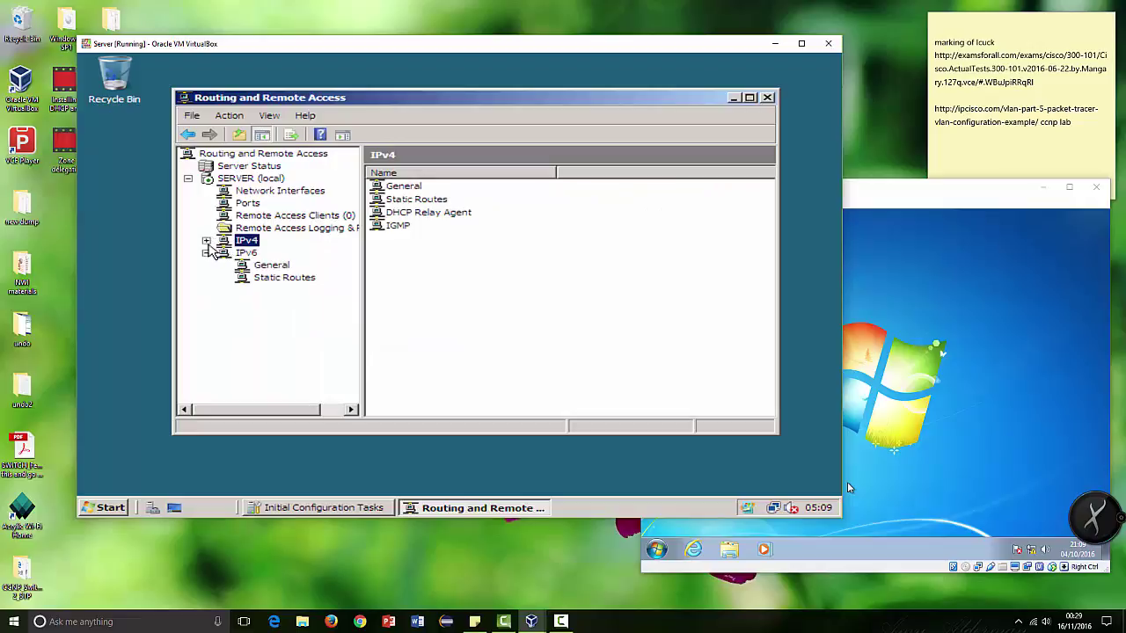
{"action": "left_click", "coordinate": [206, 253]}
{"action": "right_click", "coordinate": [249, 240]}
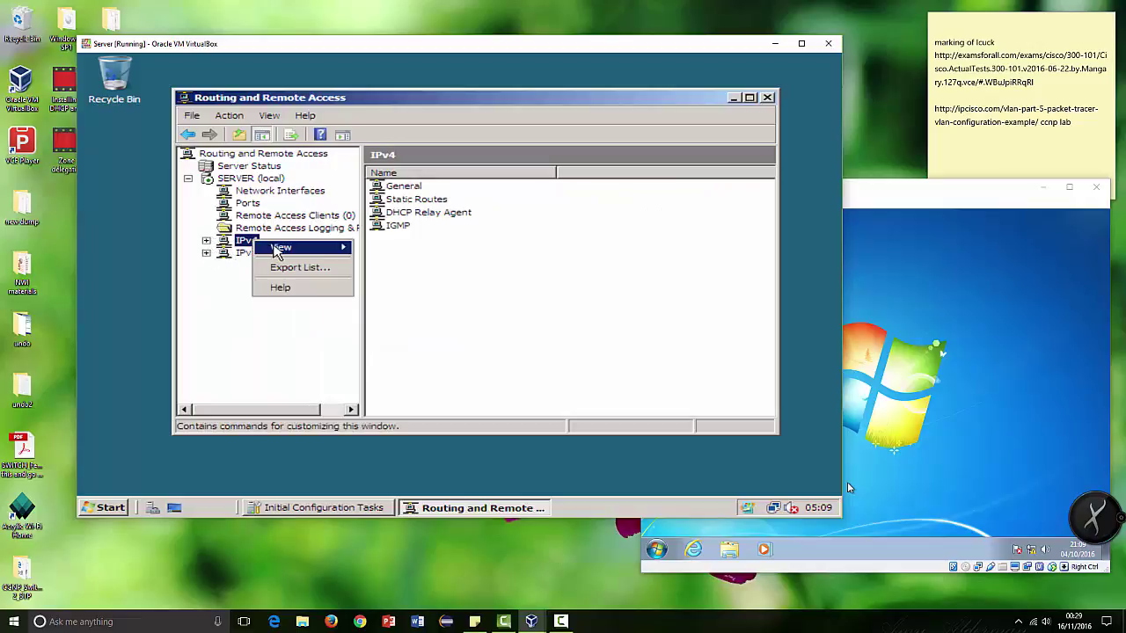
{"action": "left_click", "coordinate": [206, 252]}
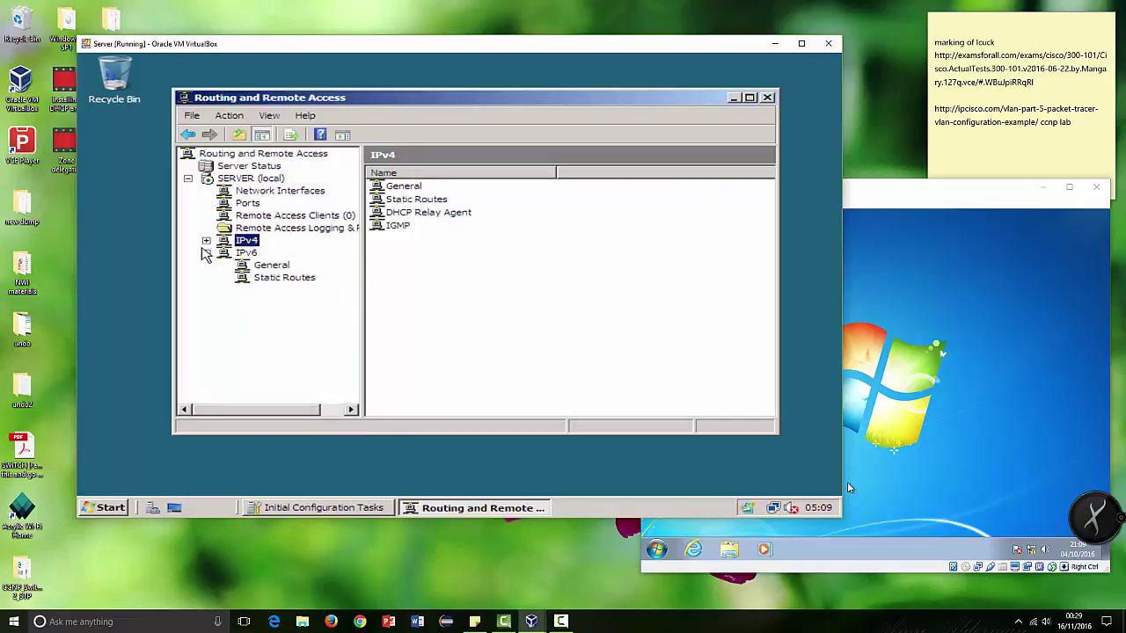
{"action": "left_click", "coordinate": [206, 240]}
{"action": "right_click", "coordinate": [262, 254]}
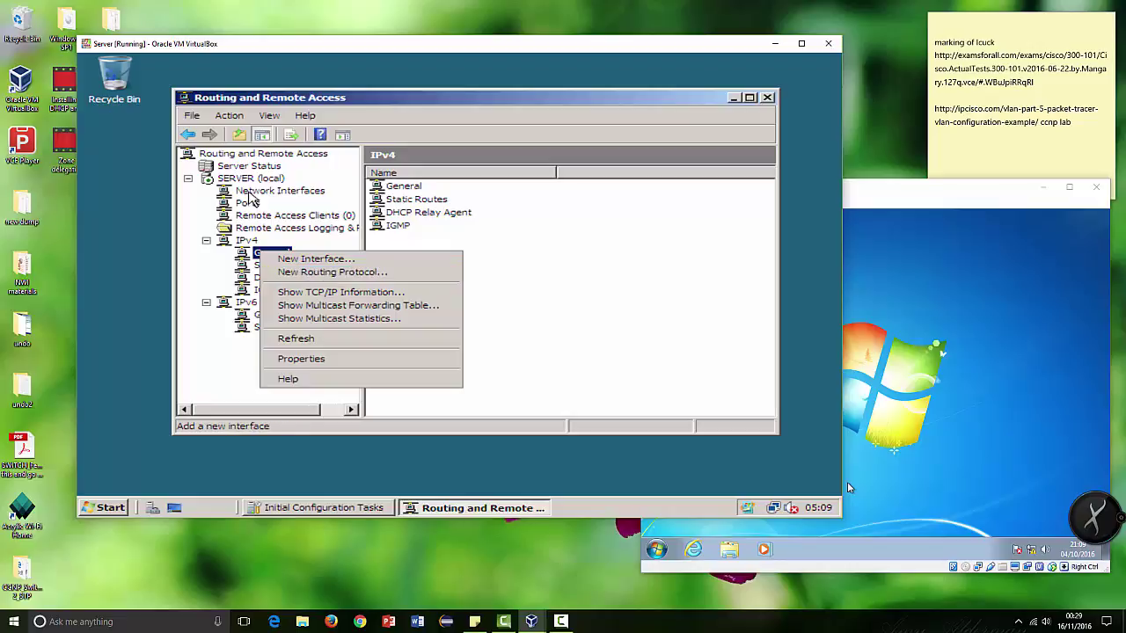
Step: Review the Server Status overview and Network Interfaces, and recheck the commands for SERVER (local)
{"action": "left_click", "coordinate": [240, 180]}
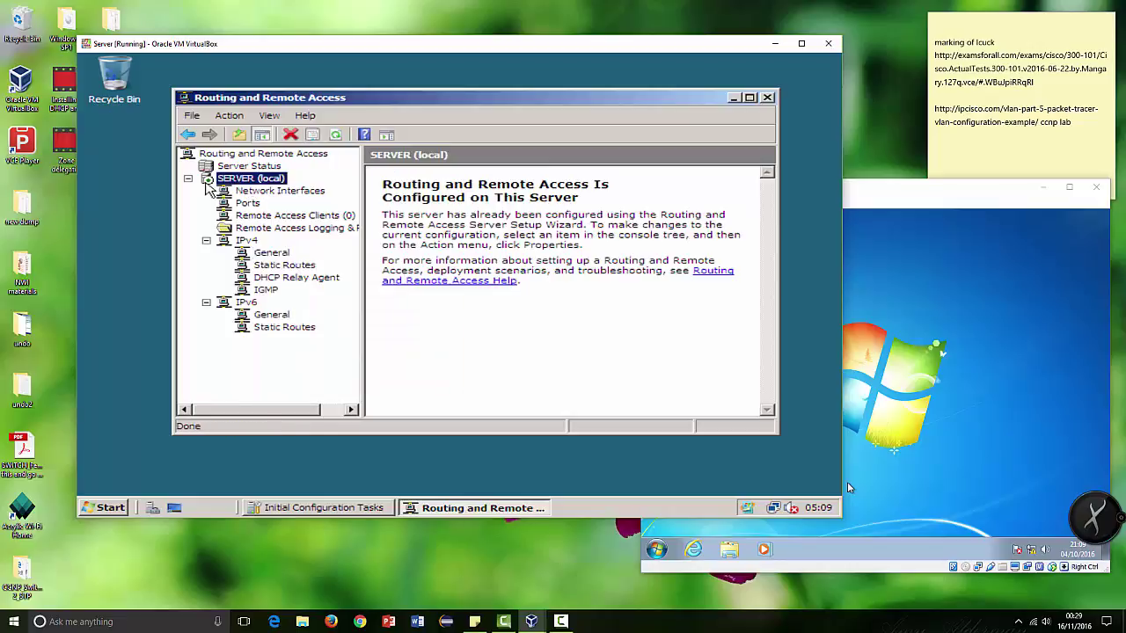
{"action": "left_click", "coordinate": [234, 168]}
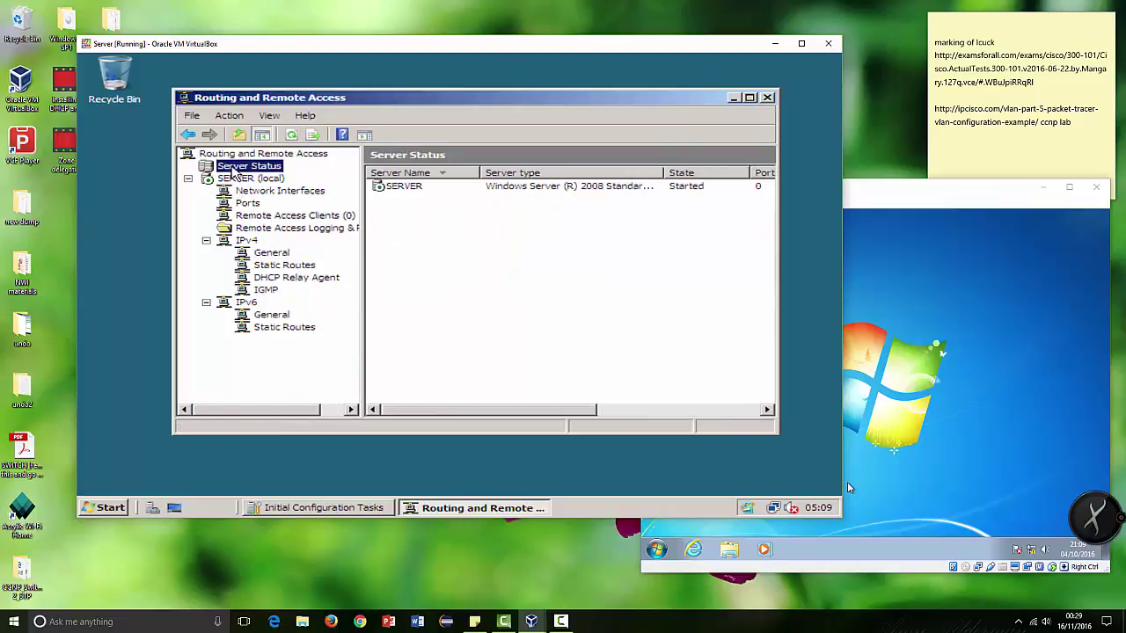
{"action": "left_click", "coordinate": [242, 179]}
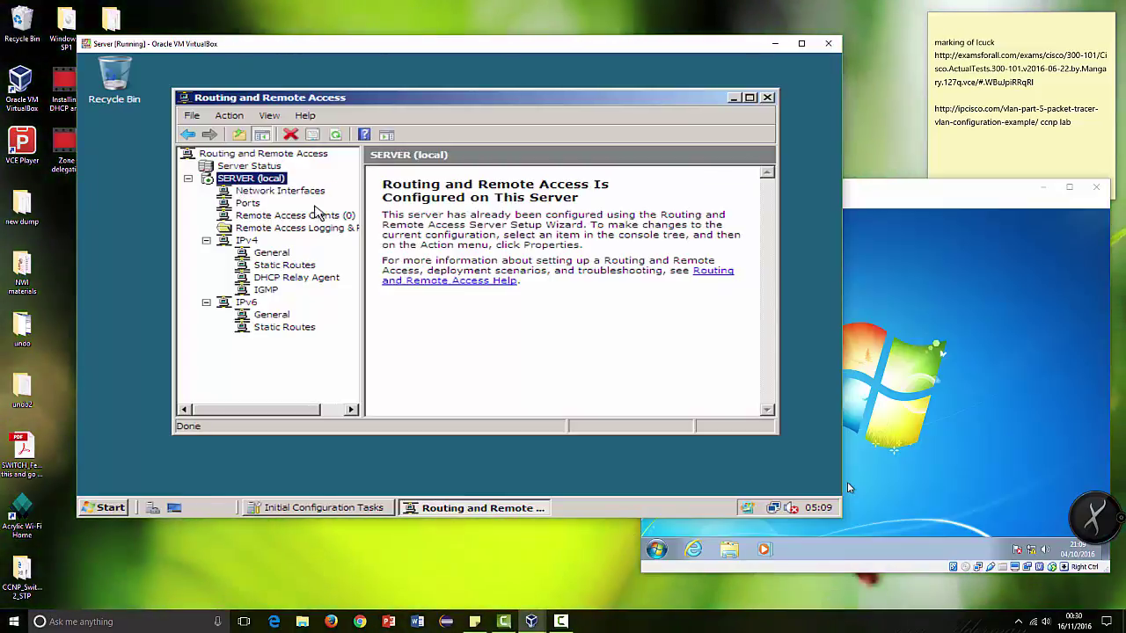
{"action": "left_click", "coordinate": [250, 192]}
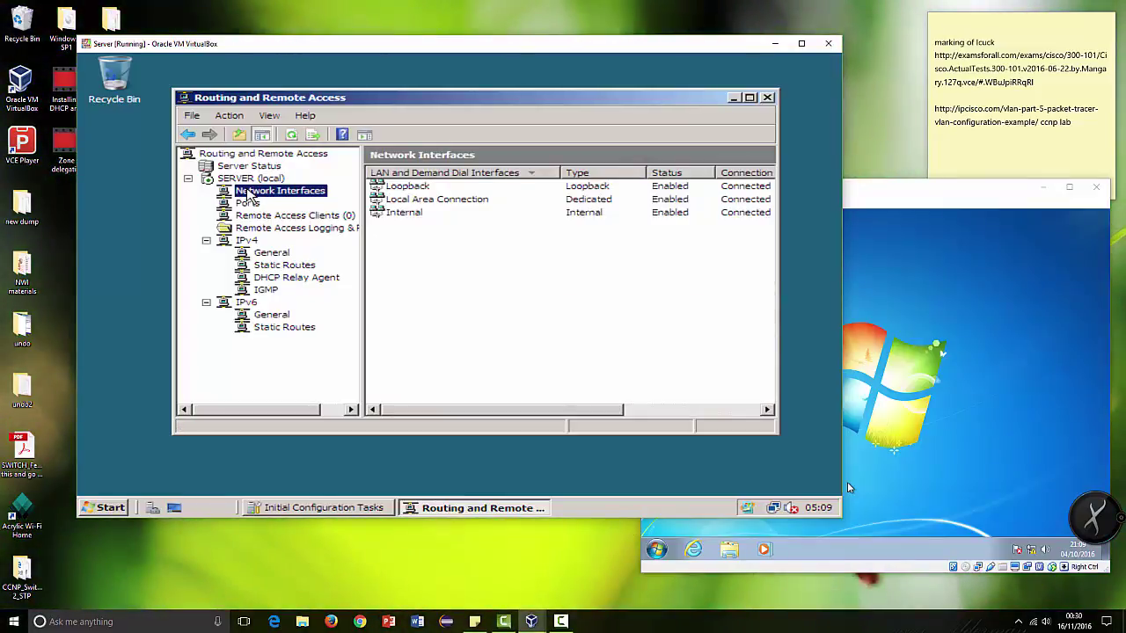
{"action": "left_click", "coordinate": [244, 178]}
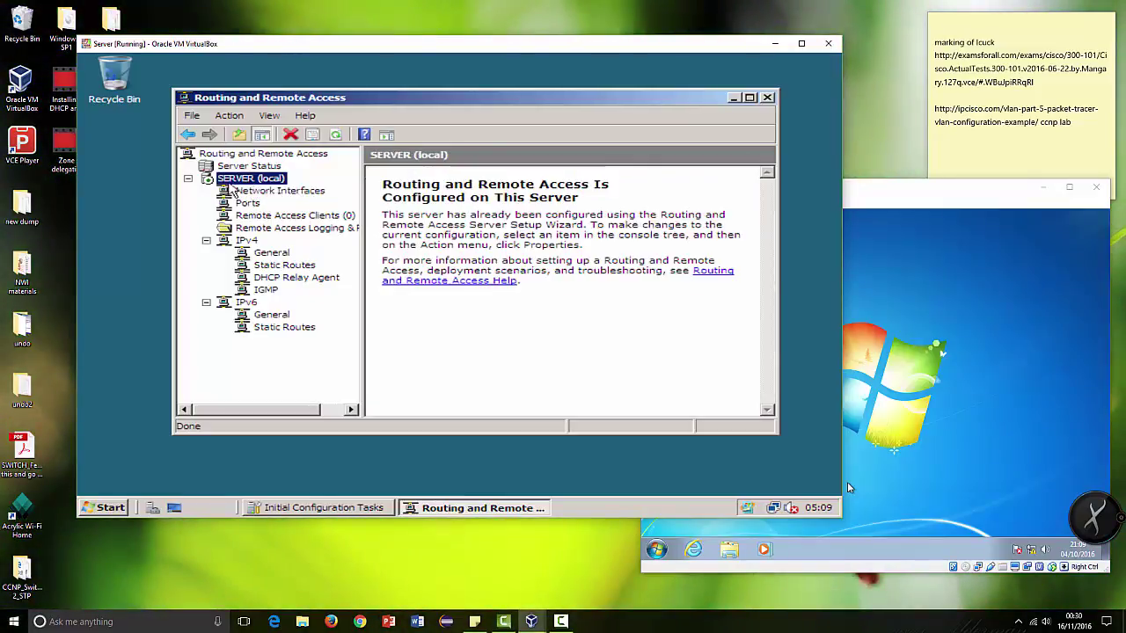
{"action": "right_click", "coordinate": [230, 182]}
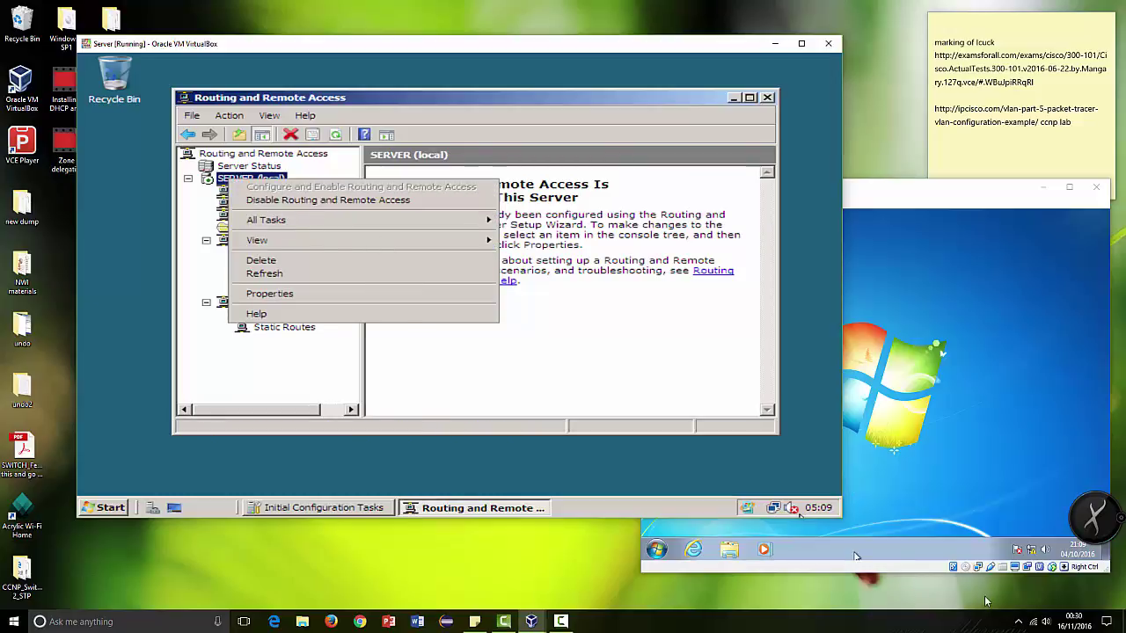
{"action": "left_click", "coordinate": [1018, 622]}
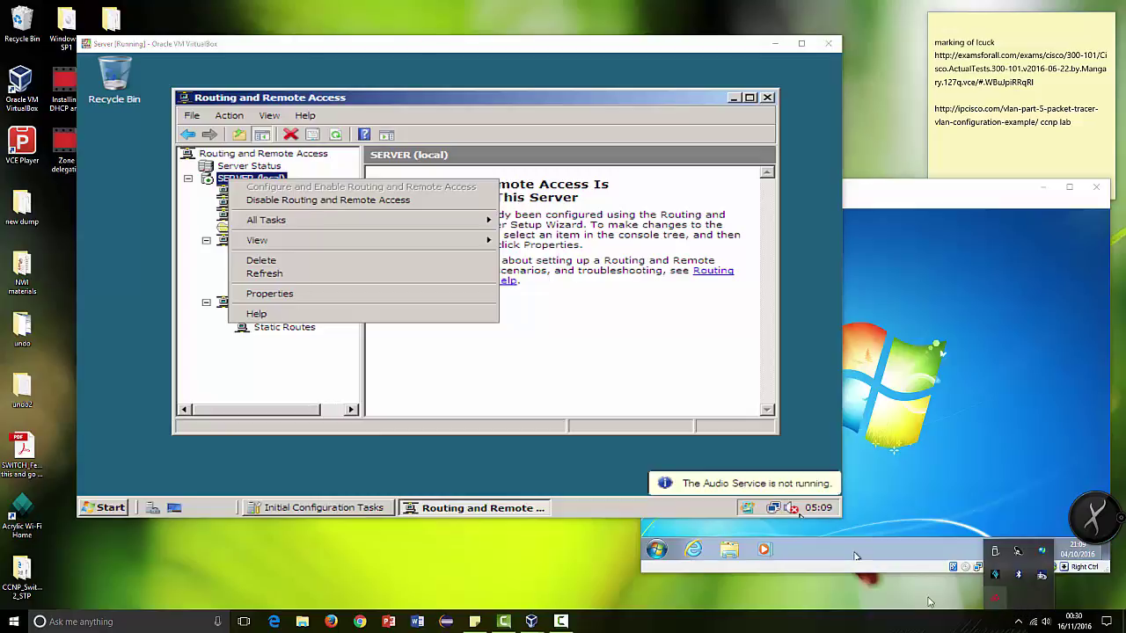
{"action": "left_click", "coordinate": [796, 625]}
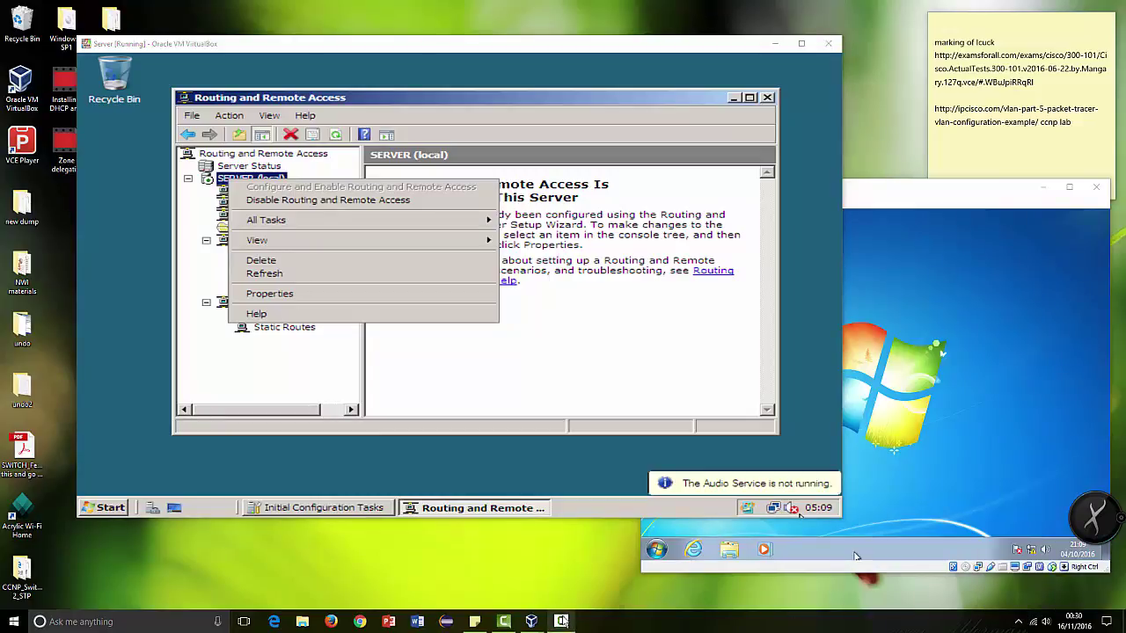
{"action": "mouse_move", "coordinate": [563, 622]}
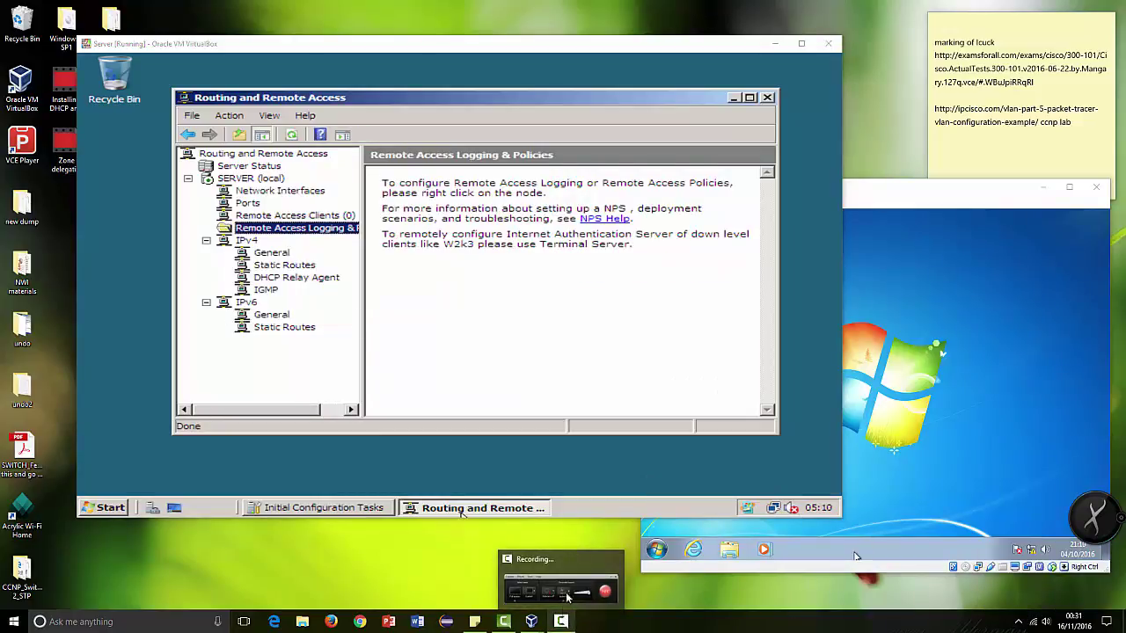
Step: Review Network Interfaces again and look through the SSTP, PPTP and L2TP WAN Miniports listed under Ports
{"action": "left_click", "coordinate": [259, 194]}
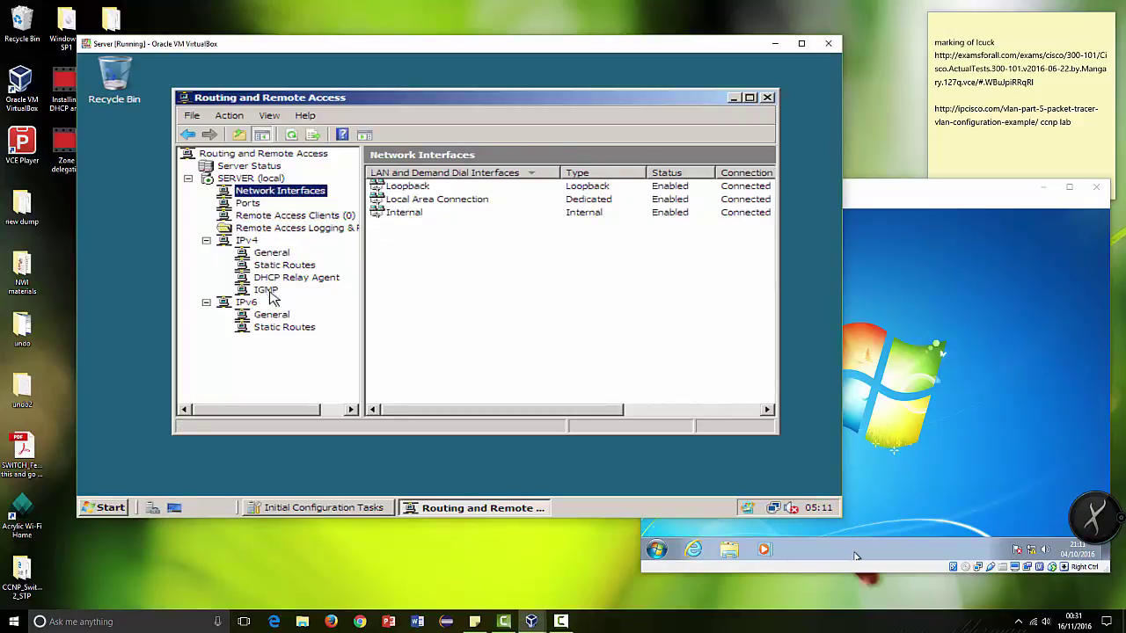
{"action": "left_click", "coordinate": [249, 203]}
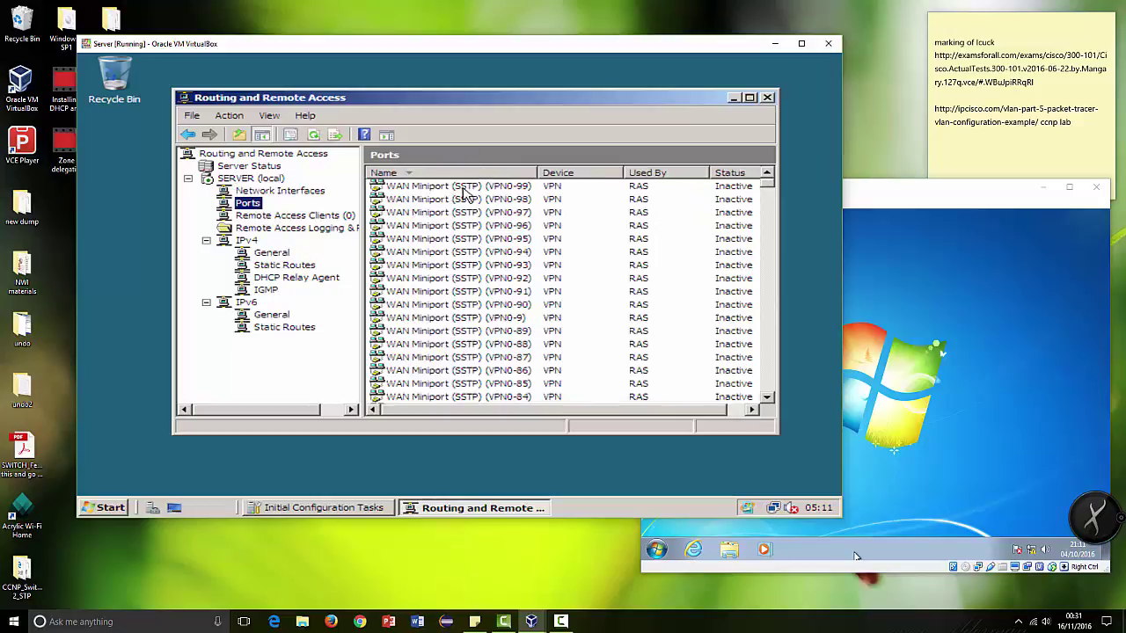
{"action": "scroll", "coordinate": [483, 335], "scroll_direction": "down", "scroll_amount": 1}
{"action": "scroll", "coordinate": [482, 335], "scroll_direction": "down", "scroll_amount": 11}
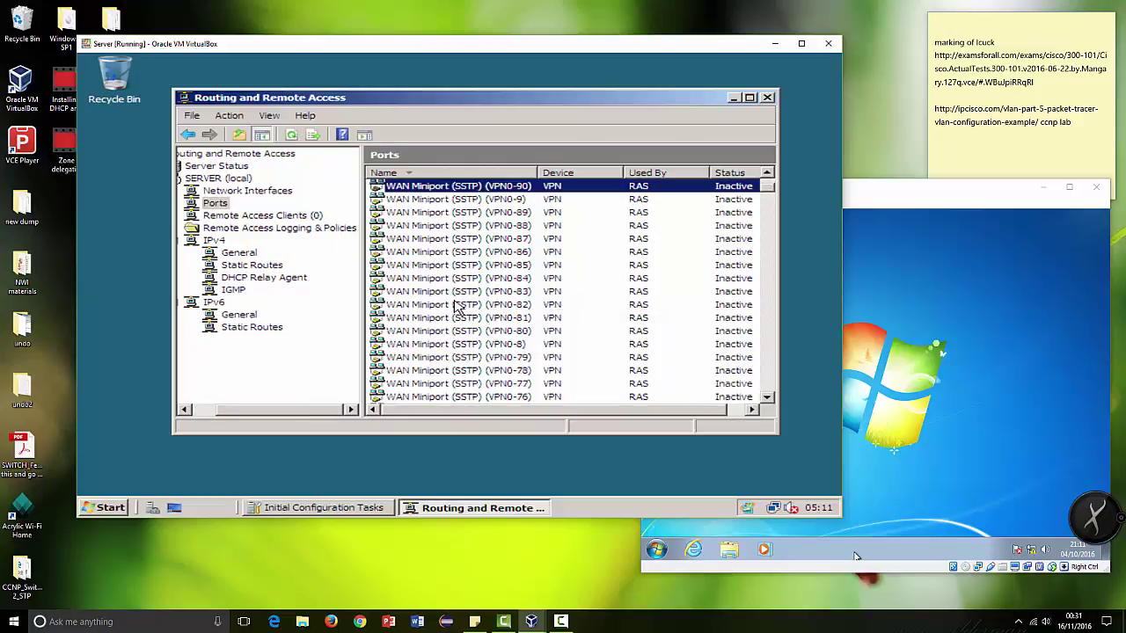
{"action": "scroll", "coordinate": [475, 308], "scroll_direction": "down", "scroll_amount": 20}
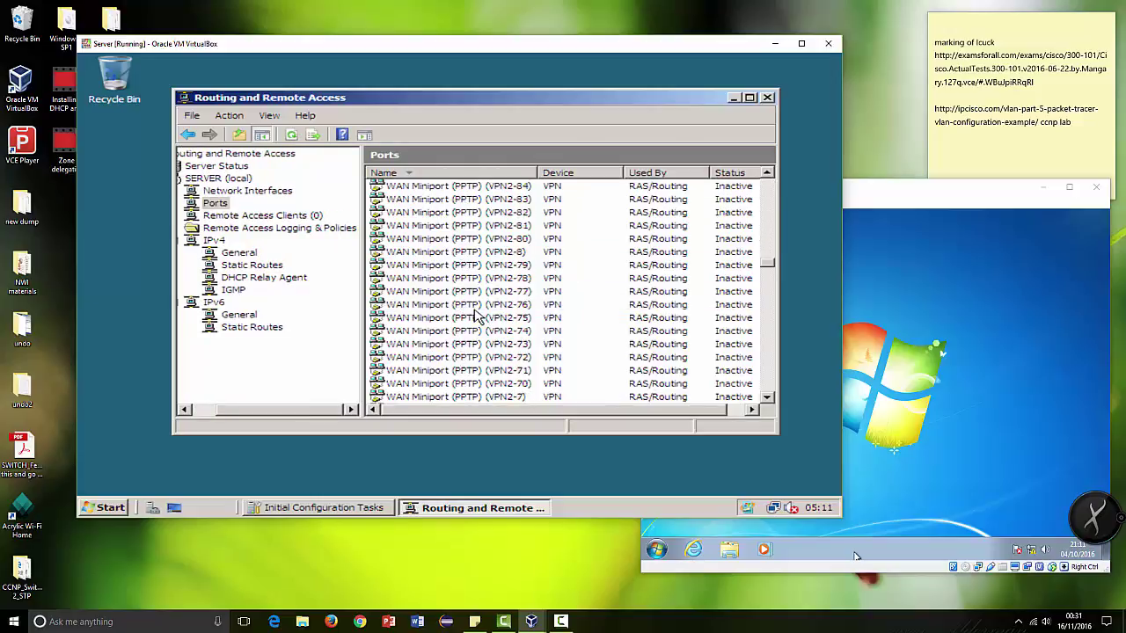
{"action": "scroll", "coordinate": [479, 335], "scroll_direction": "down", "scroll_amount": 20}
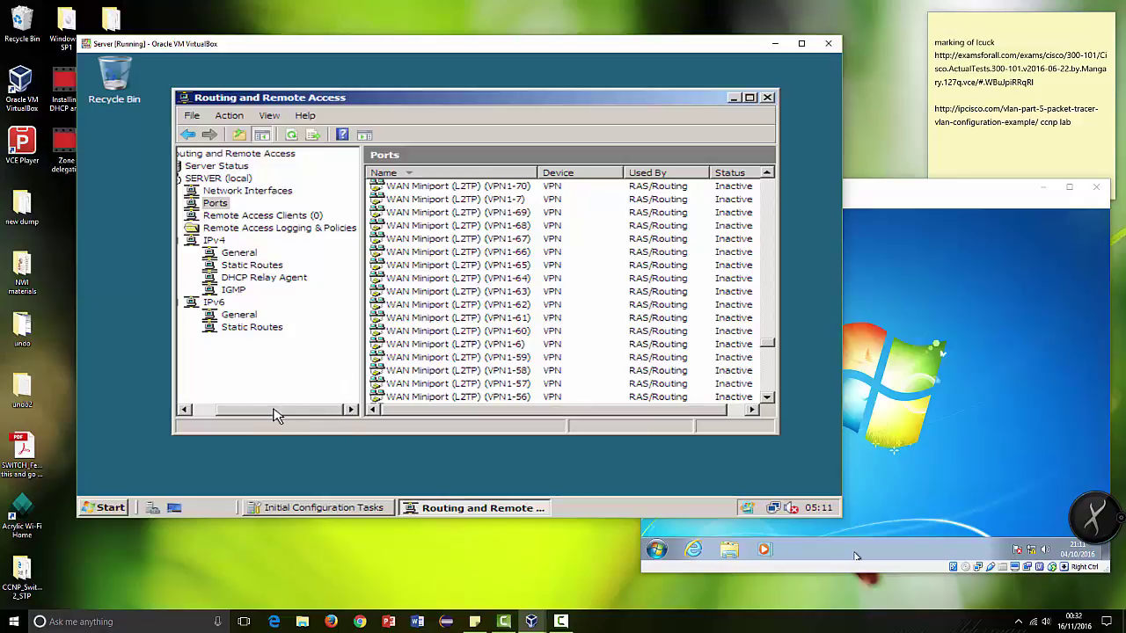
{"action": "left_click_drag", "start_coordinate": [276, 410], "coordinate": [183, 410]}
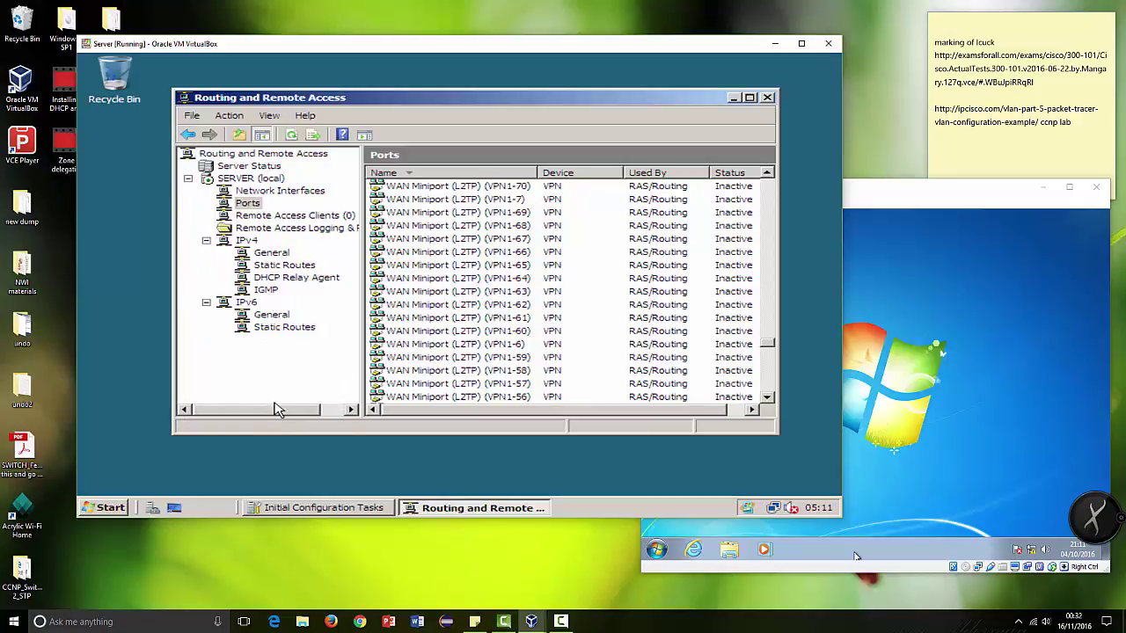
{"action": "left_click_drag", "start_coordinate": [277, 412], "coordinate": [289, 411]}
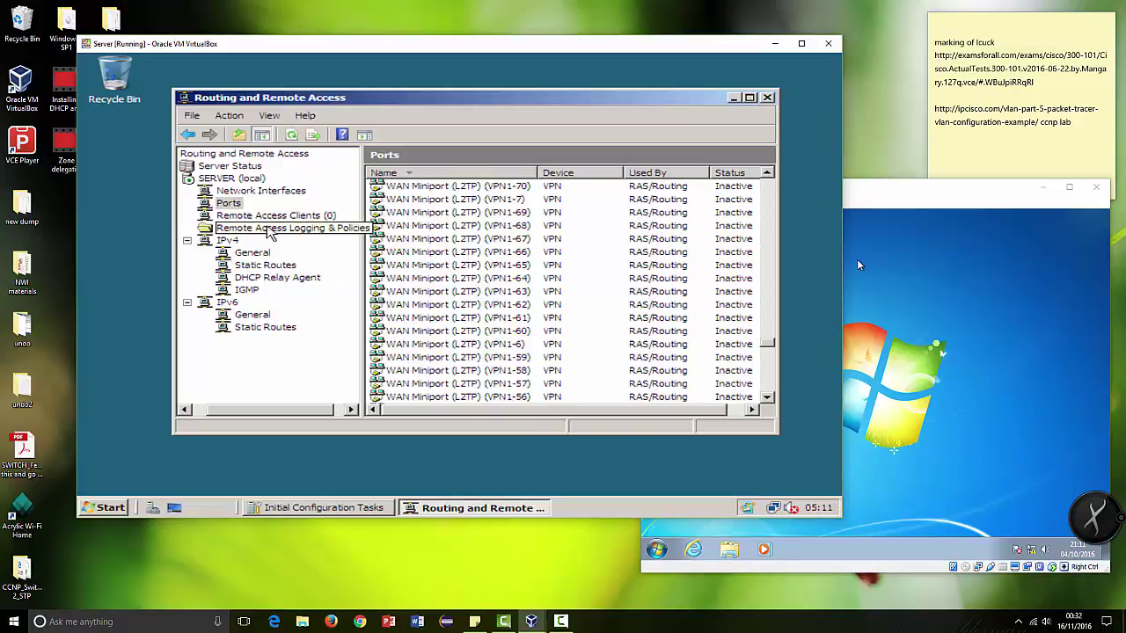
Step: Launch NPS from Remote Access Logging & Policies and show its Network Policies
{"action": "left_click", "coordinate": [257, 228]}
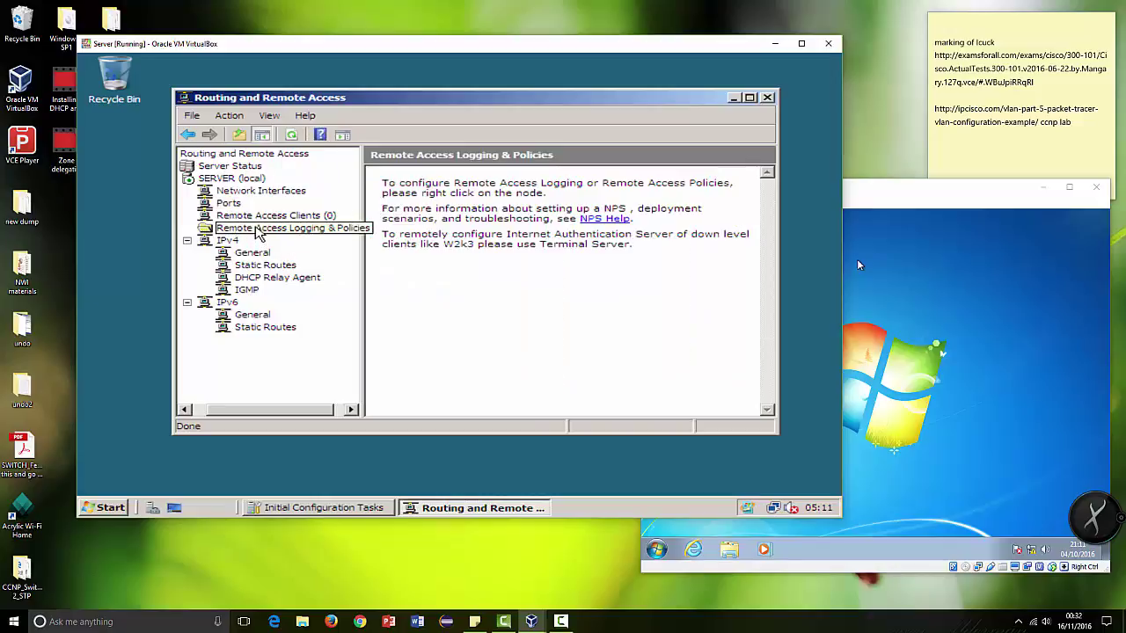
{"action": "right_click", "coordinate": [257, 230]}
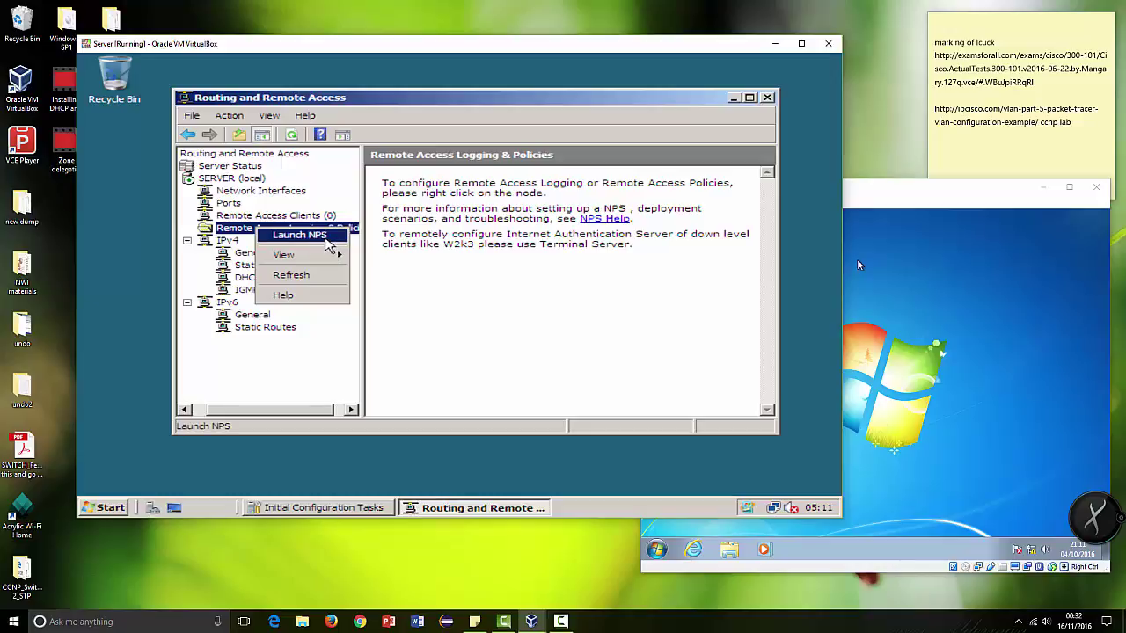
{"action": "left_click", "coordinate": [309, 237]}
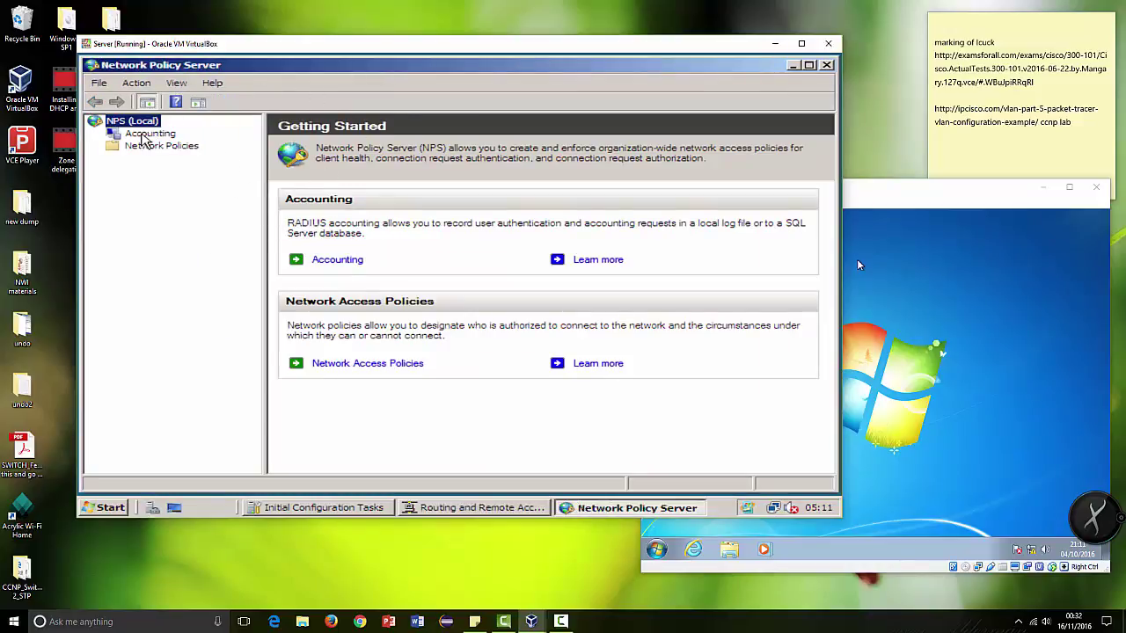
{"action": "left_click", "coordinate": [145, 148]}
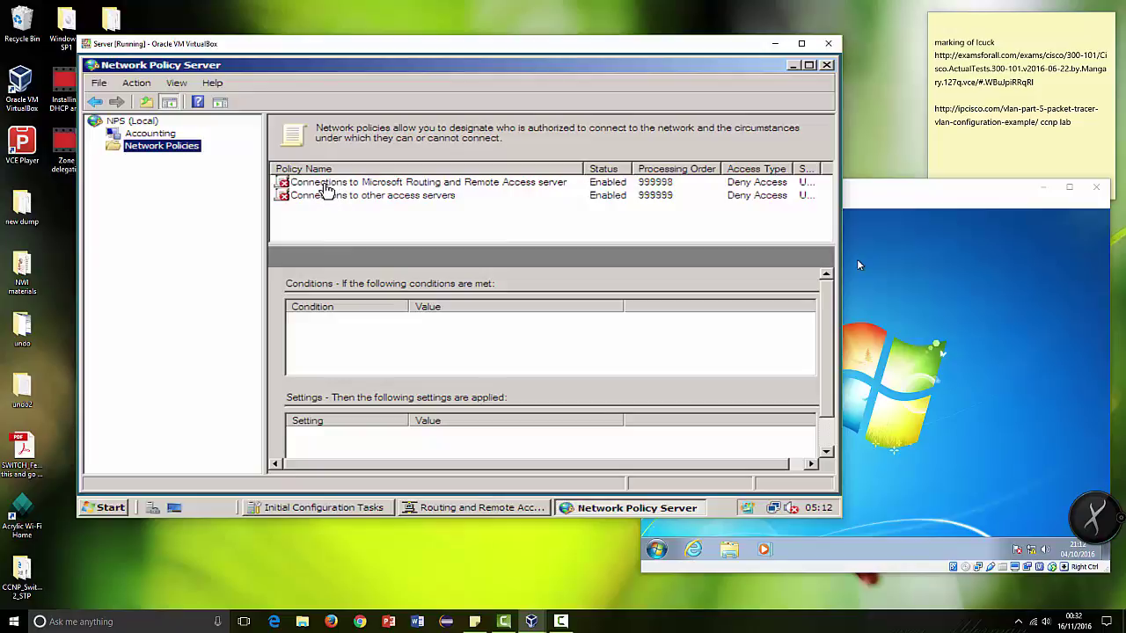
Step: Set the Connections to Microsoft Routing and Remote Access server policy to grant access, ignore user dial-in properties, and use Remote Access Server (VPN-Dial up)
{"action": "left_click", "coordinate": [324, 184]}
{"action": "double_click", "coordinate": [324, 184]}
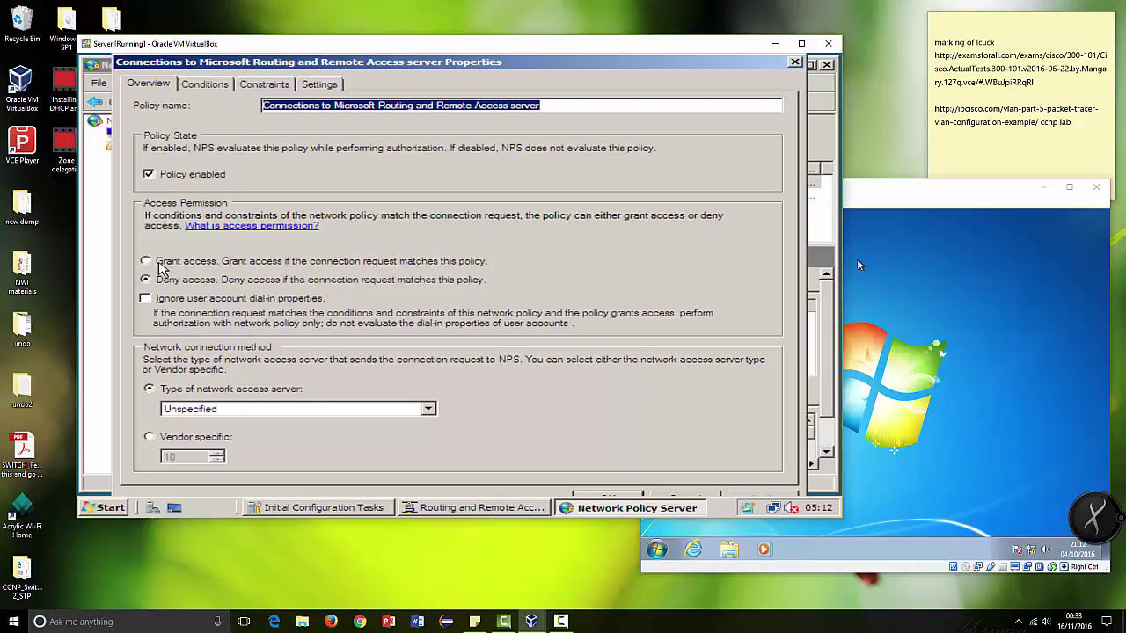
{"action": "left_click", "coordinate": [147, 262]}
{"action": "left_click", "coordinate": [147, 261]}
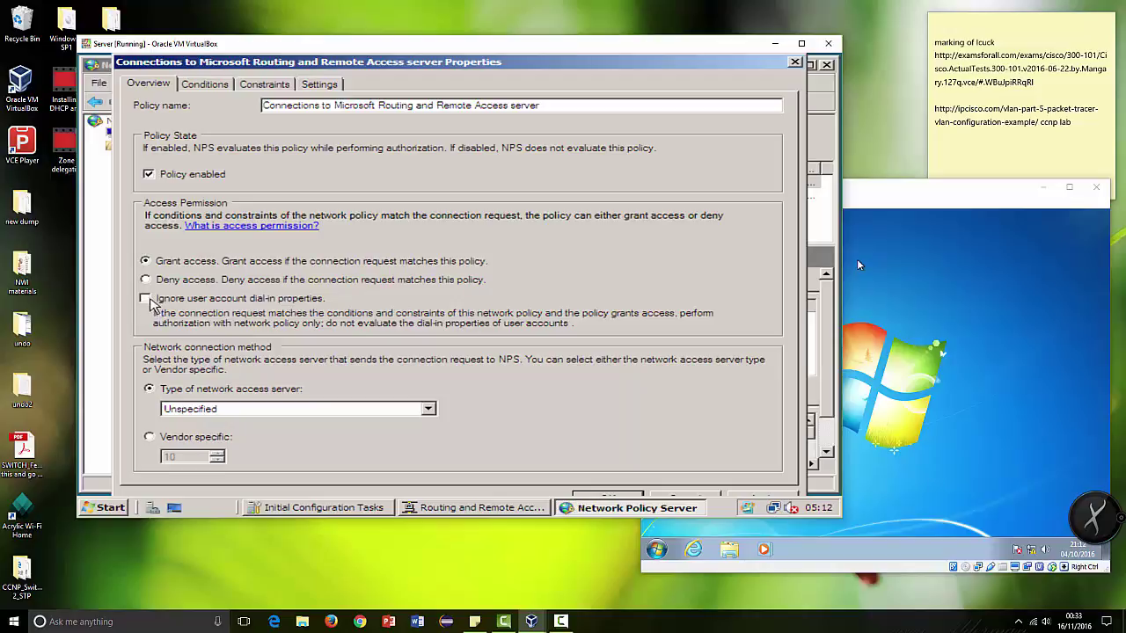
{"action": "left_click", "coordinate": [150, 300]}
{"action": "left_click", "coordinate": [215, 410]}
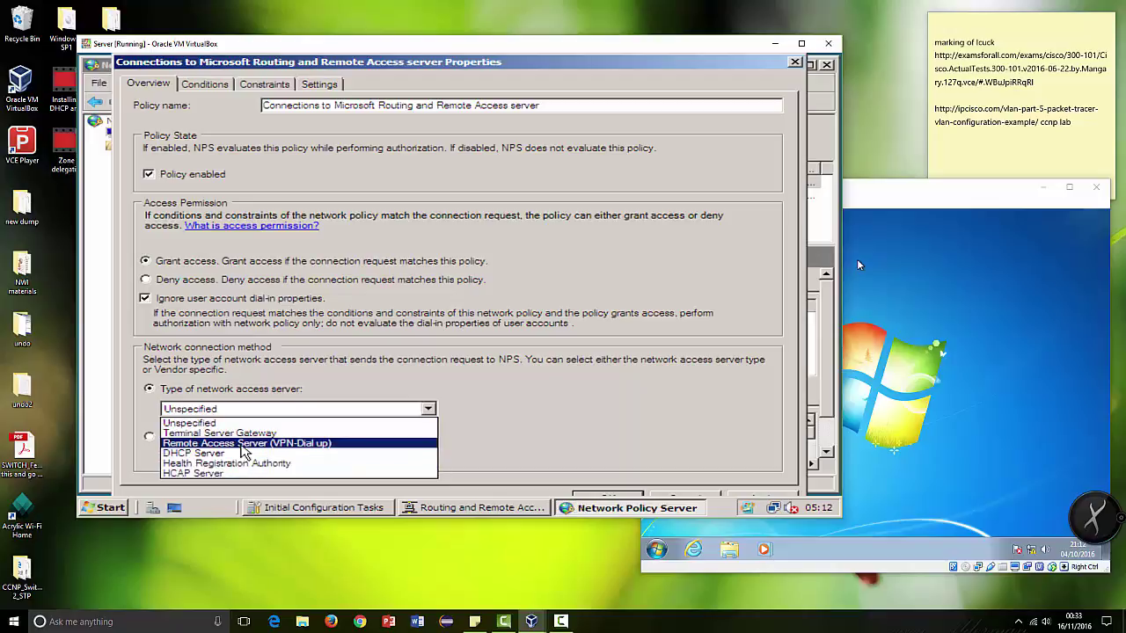
{"action": "left_click", "coordinate": [241, 444]}
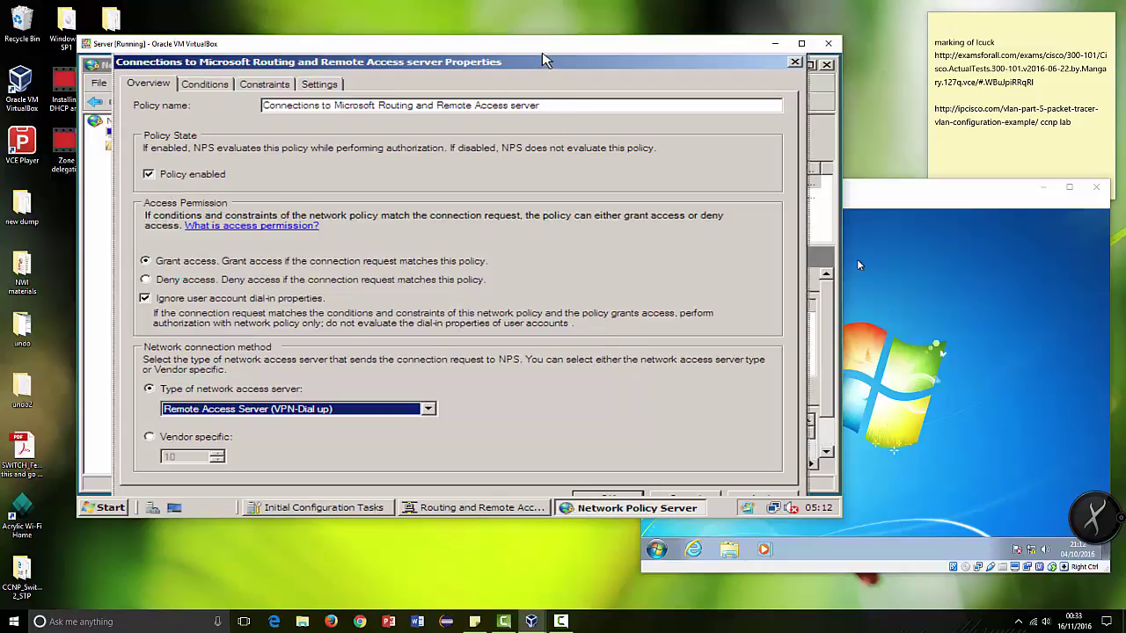
{"action": "left_click", "coordinate": [756, 491]}
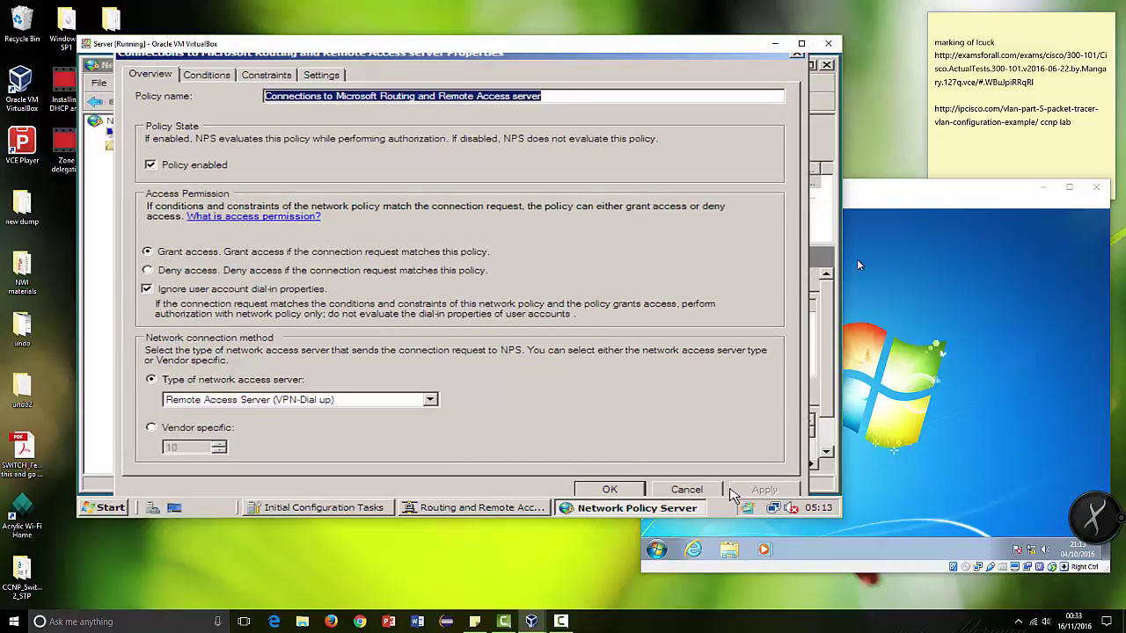
{"action": "left_click", "coordinate": [609, 489]}
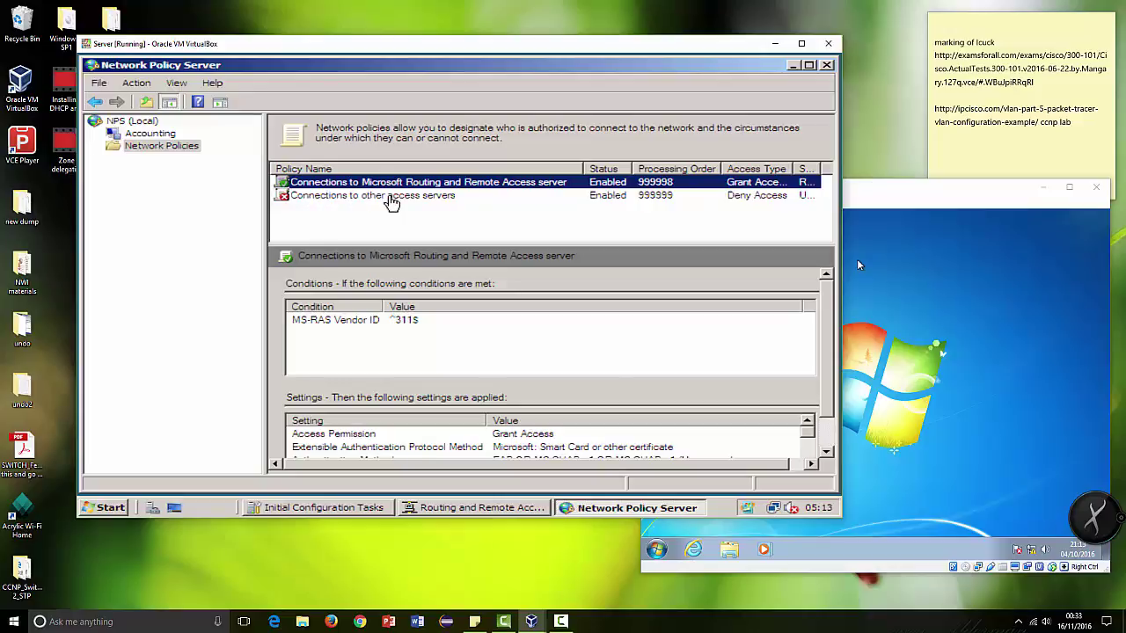
Step: Set the Connections to other access servers policy to grant access, ignore user dial-in properties, and use Remote Access Server (VPN-Dial up)
{"action": "double_click", "coordinate": [389, 197]}
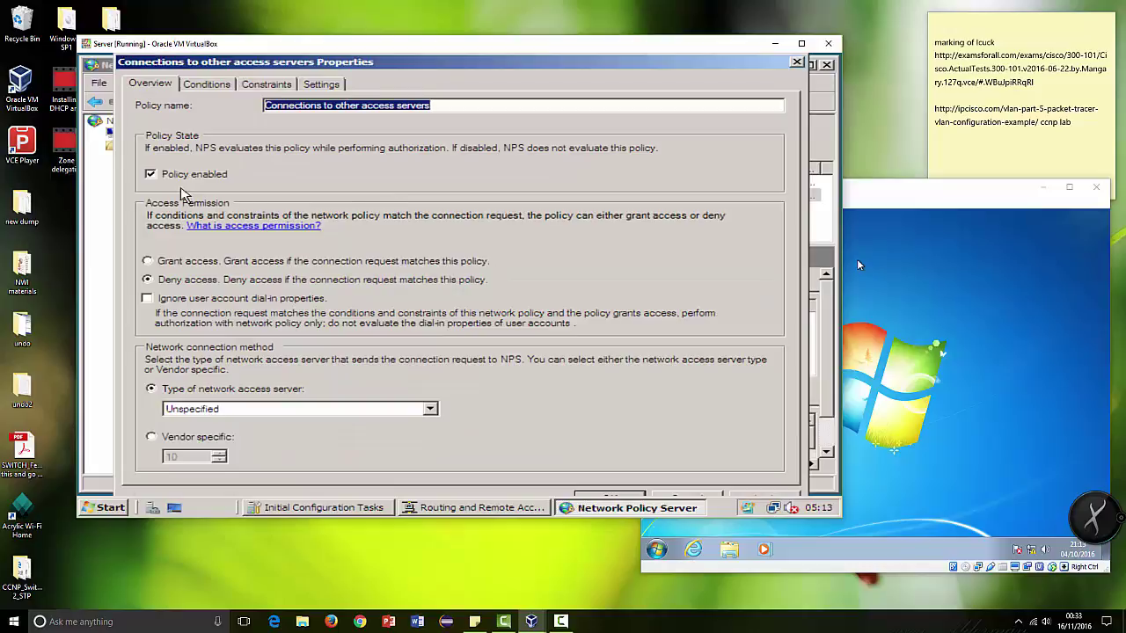
{"action": "left_click", "coordinate": [150, 262]}
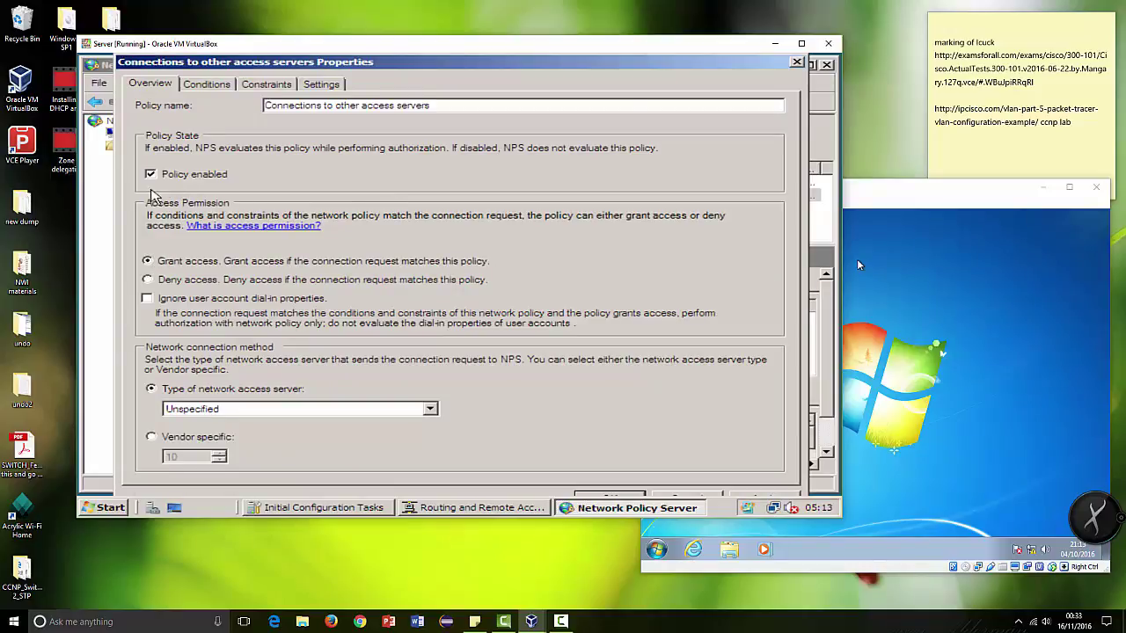
{"action": "left_click", "coordinate": [156, 299]}
{"action": "left_click", "coordinate": [206, 410]}
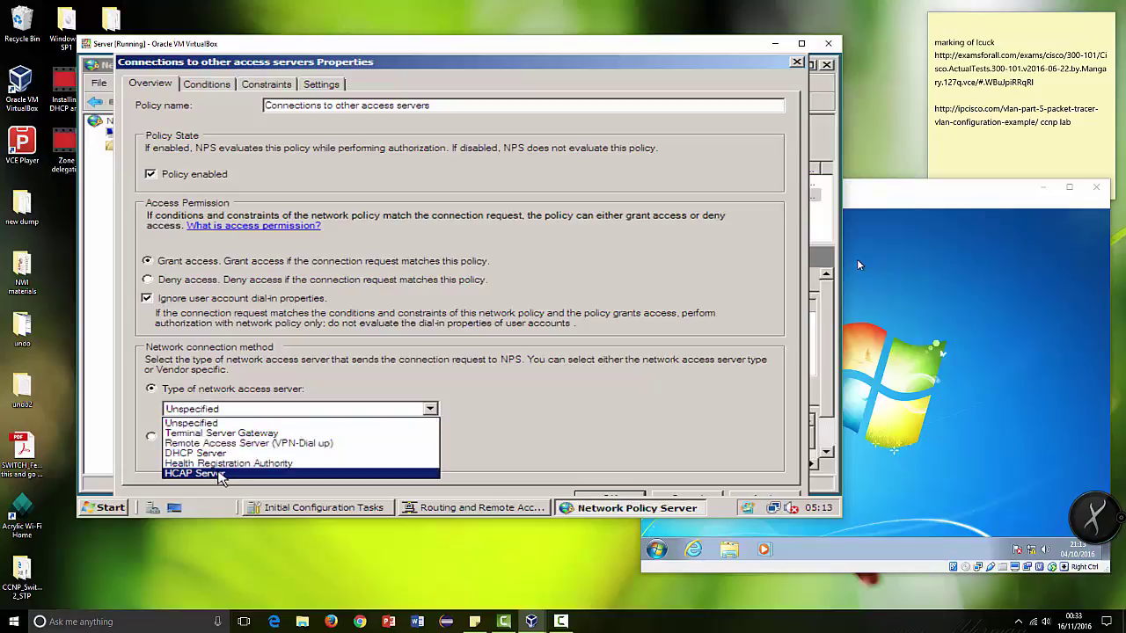
{"action": "left_click", "coordinate": [231, 445]}
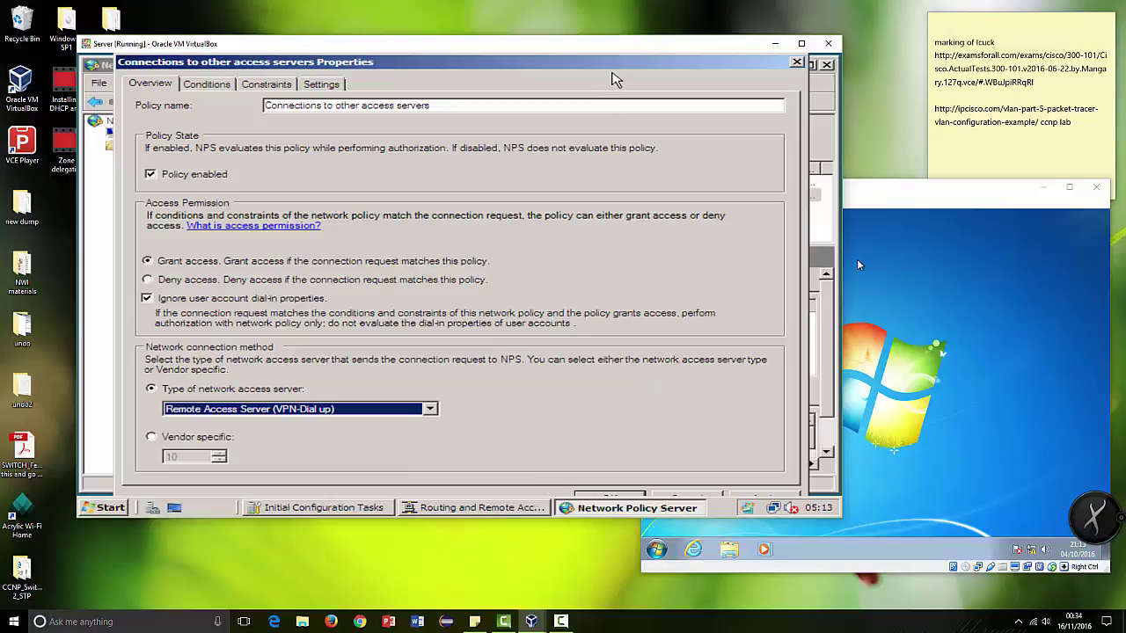
{"action": "left_click_drag", "start_coordinate": [610, 65], "coordinate": [607, 54]}
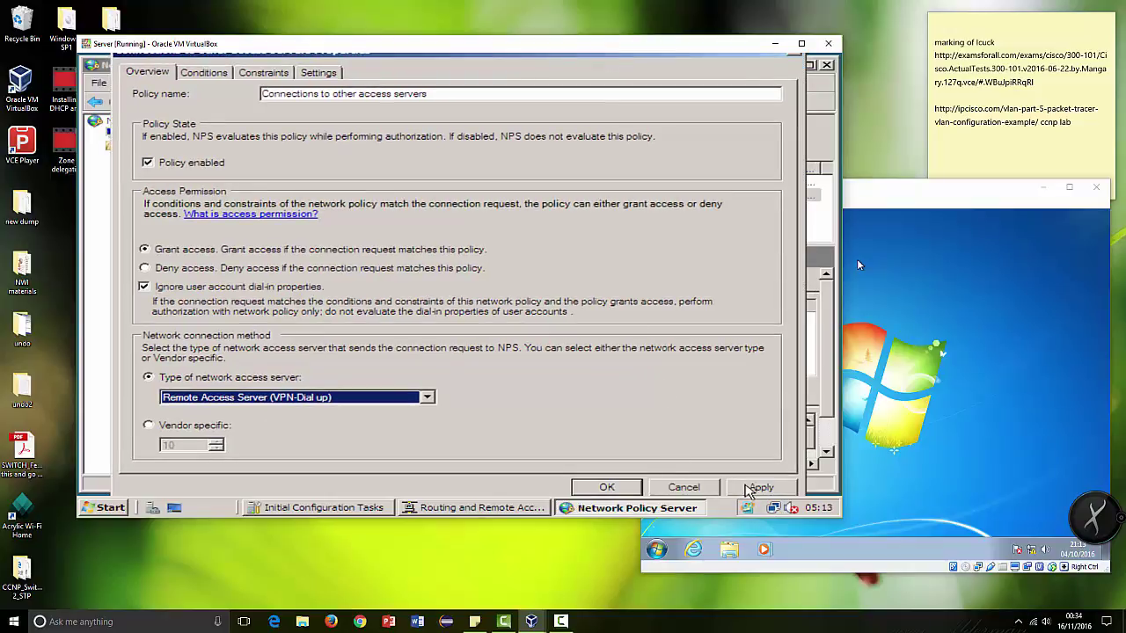
{"action": "left_click", "coordinate": [752, 489]}
{"action": "left_click", "coordinate": [626, 487]}
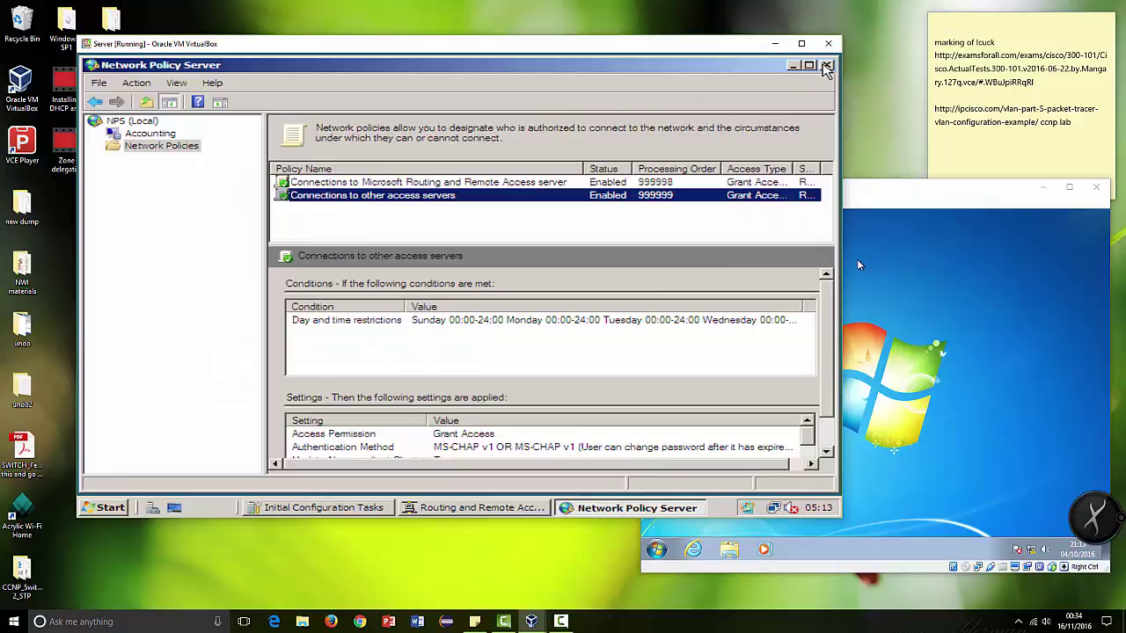
Step: Relaunch NPS from Remote Access Logging & Policies to recheck both network policies, and close NPS and Routing and Remote Access
{"action": "left_click", "coordinate": [826, 64]}
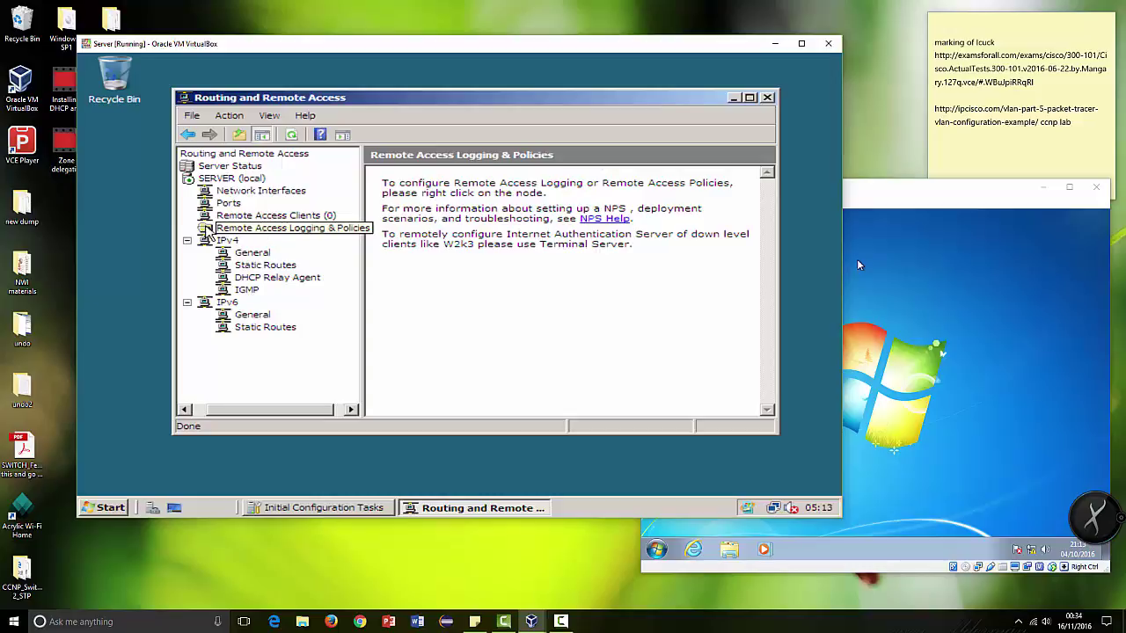
{"action": "right_click", "coordinate": [210, 230]}
{"action": "key", "text": "Escape"}
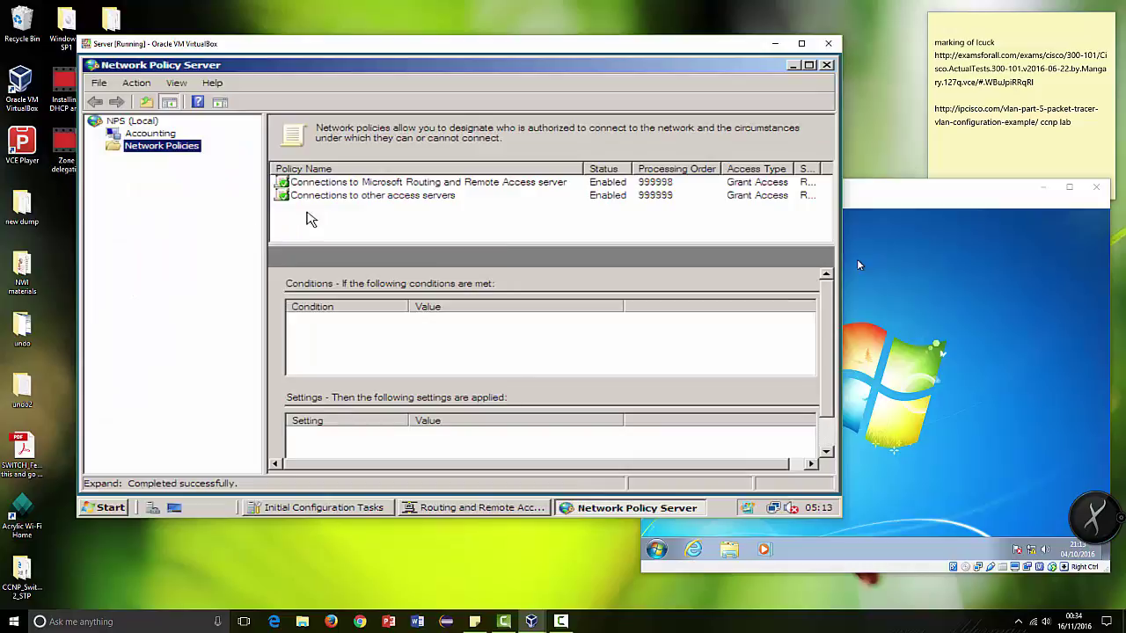
{"action": "left_click", "coordinate": [827, 65]}
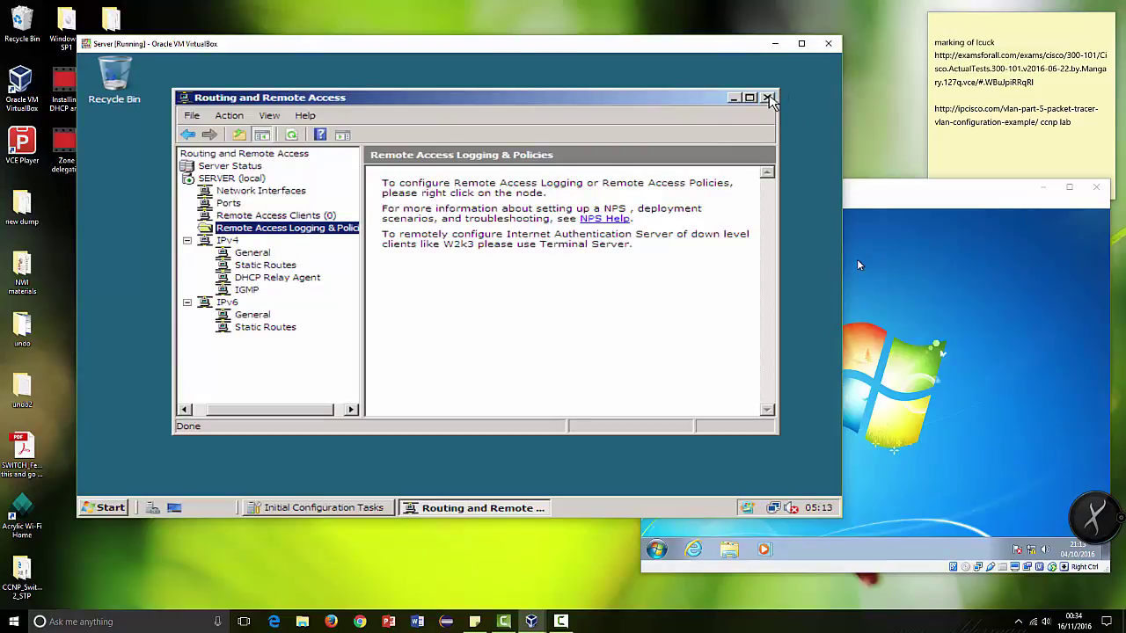
{"action": "left_click", "coordinate": [767, 97]}
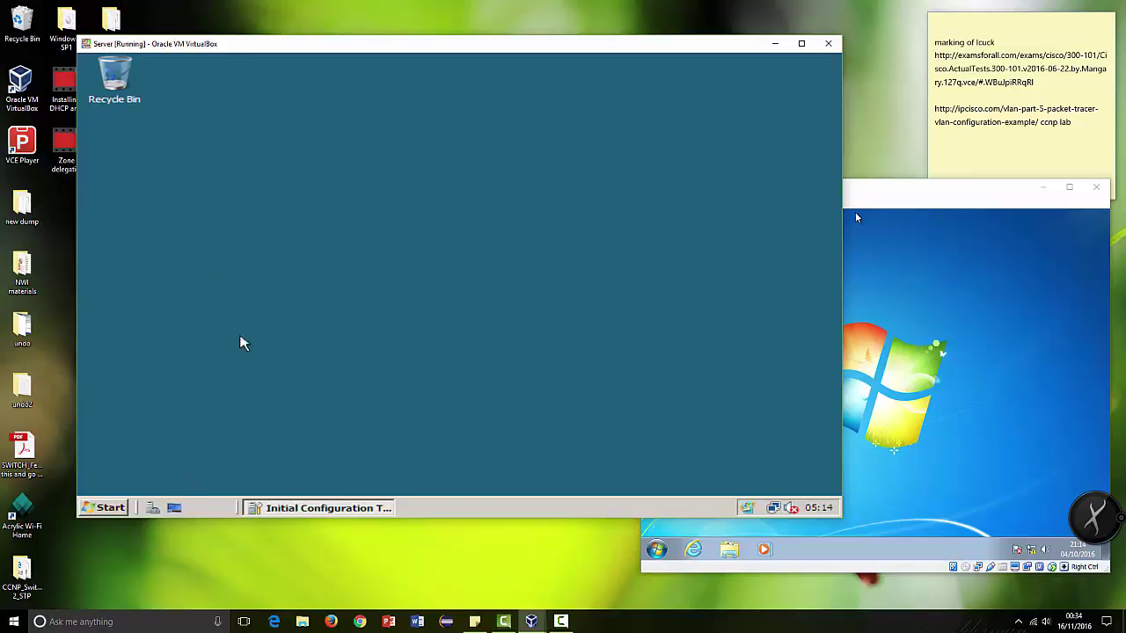
Step: Open Server Manager and show the Users container of the stp.com domain under Active Directory Users and Computers
{"action": "left_click", "coordinate": [153, 508]}
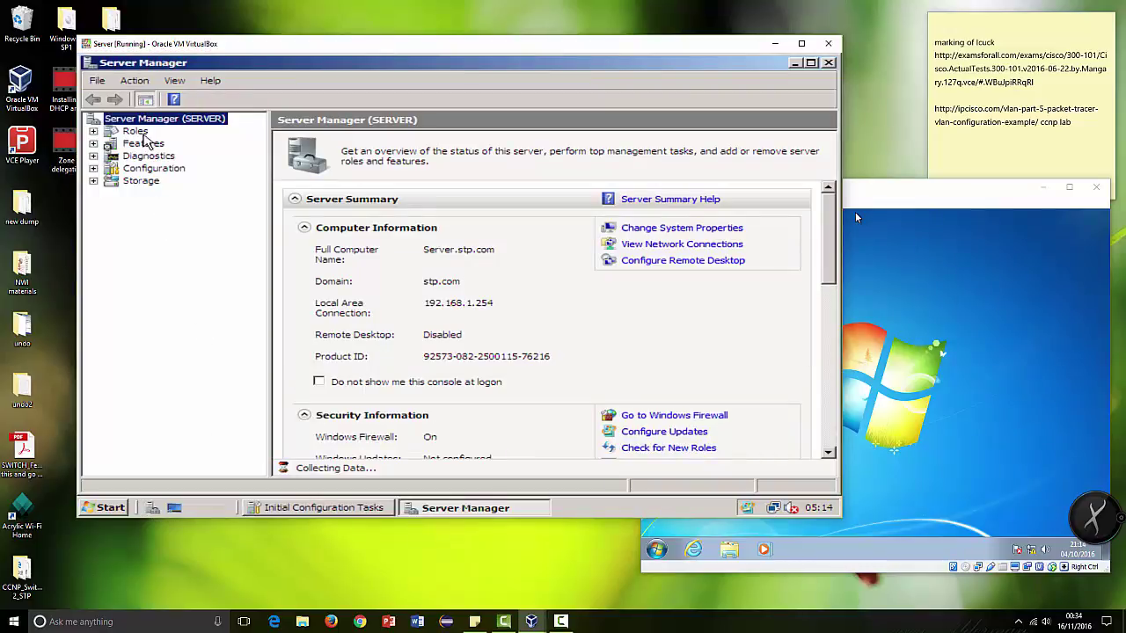
{"action": "left_click", "coordinate": [94, 131]}
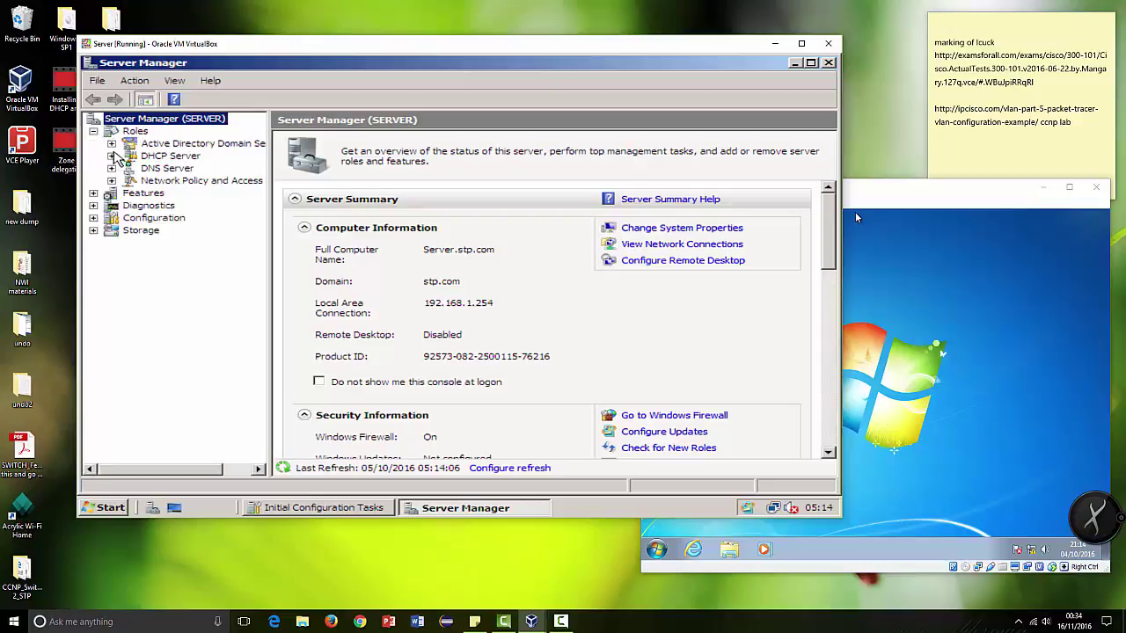
{"action": "left_click", "coordinate": [110, 143]}
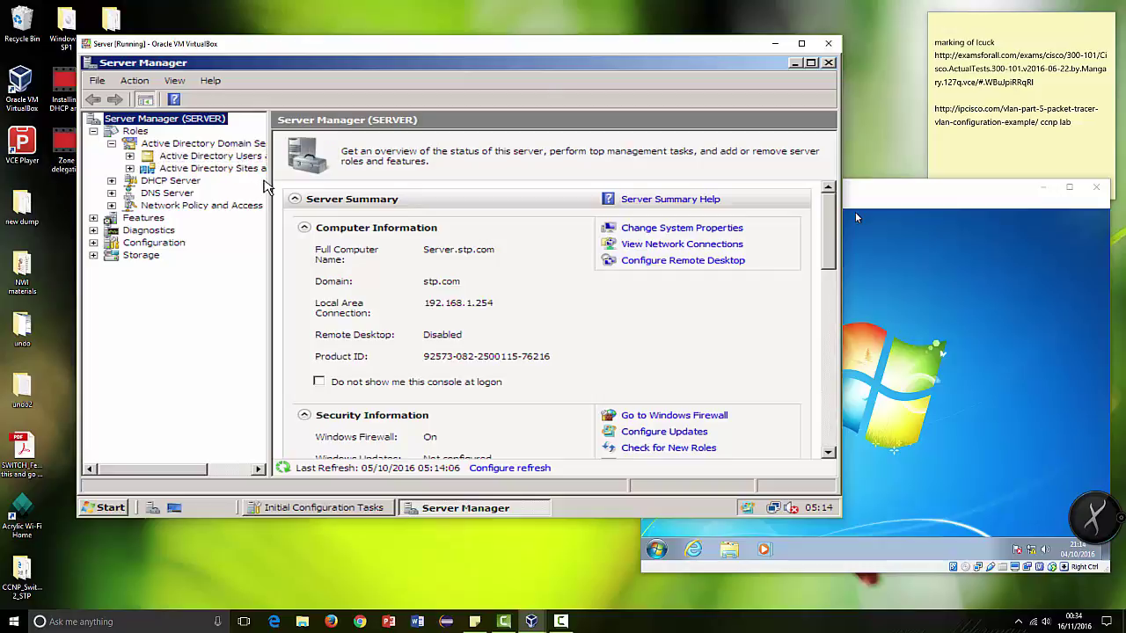
{"action": "left_click_drag", "start_coordinate": [271, 190], "coordinate": [323, 181]}
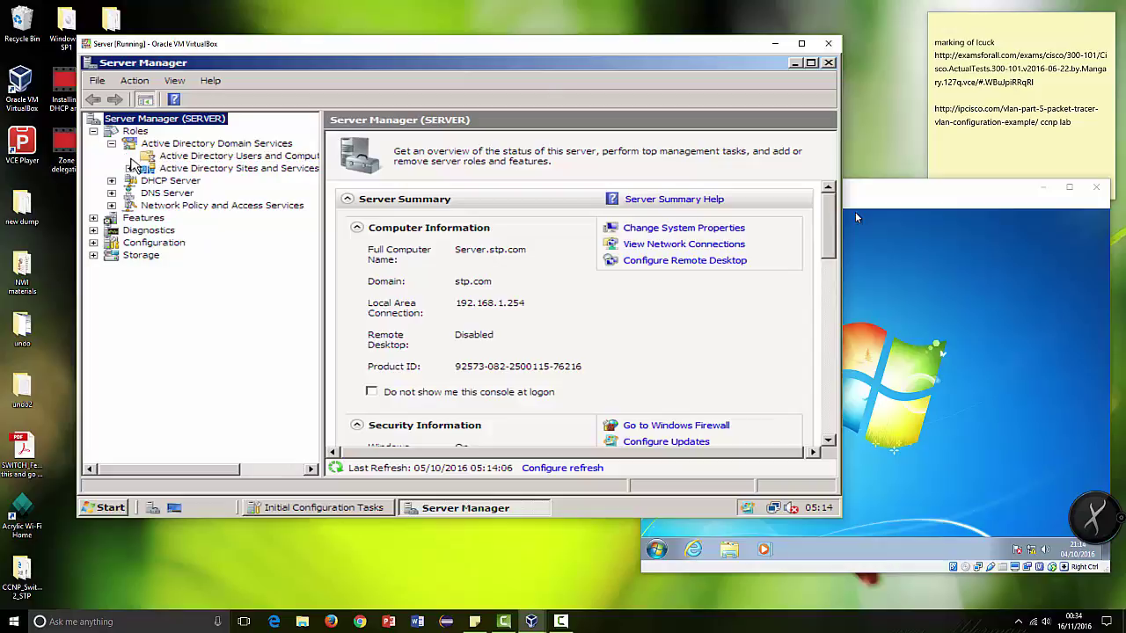
{"action": "left_click", "coordinate": [130, 156]}
{"action": "left_click", "coordinate": [148, 168]}
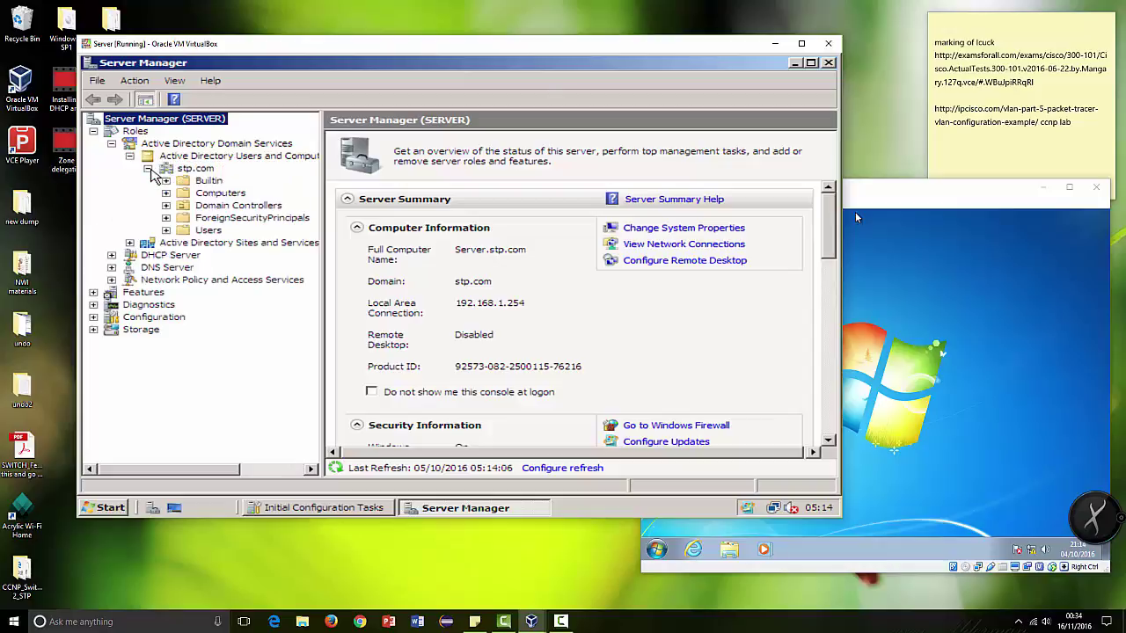
{"action": "left_click", "coordinate": [202, 231]}
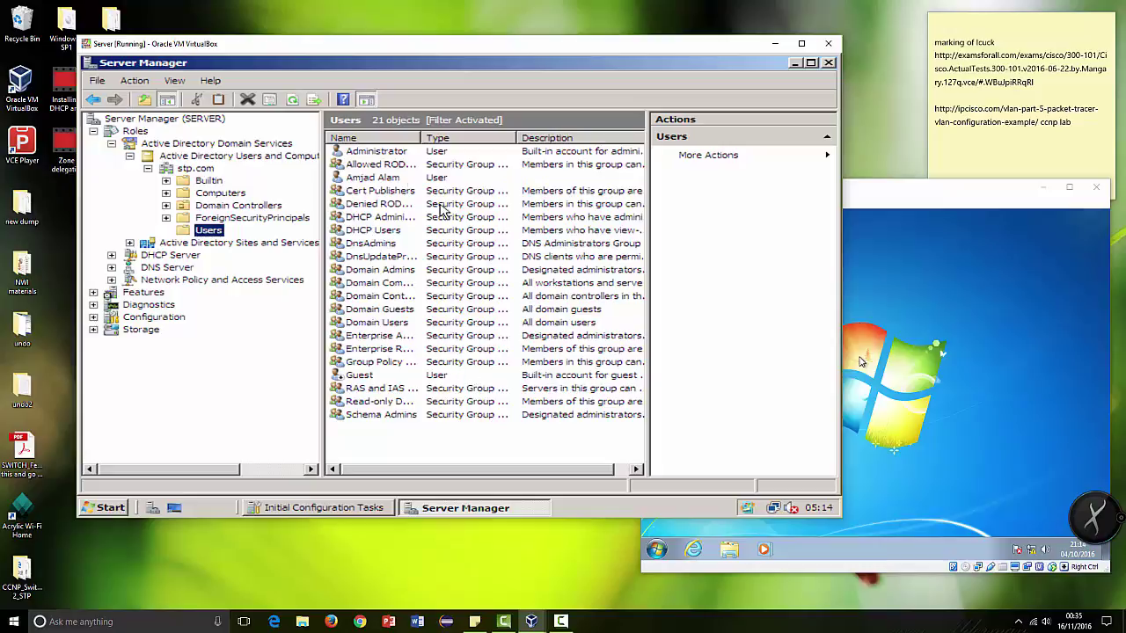
Step: Set the Administrator account's dial-in Network Access Permission to Allow access, and close Server Manager
{"action": "left_click", "coordinate": [378, 151]}
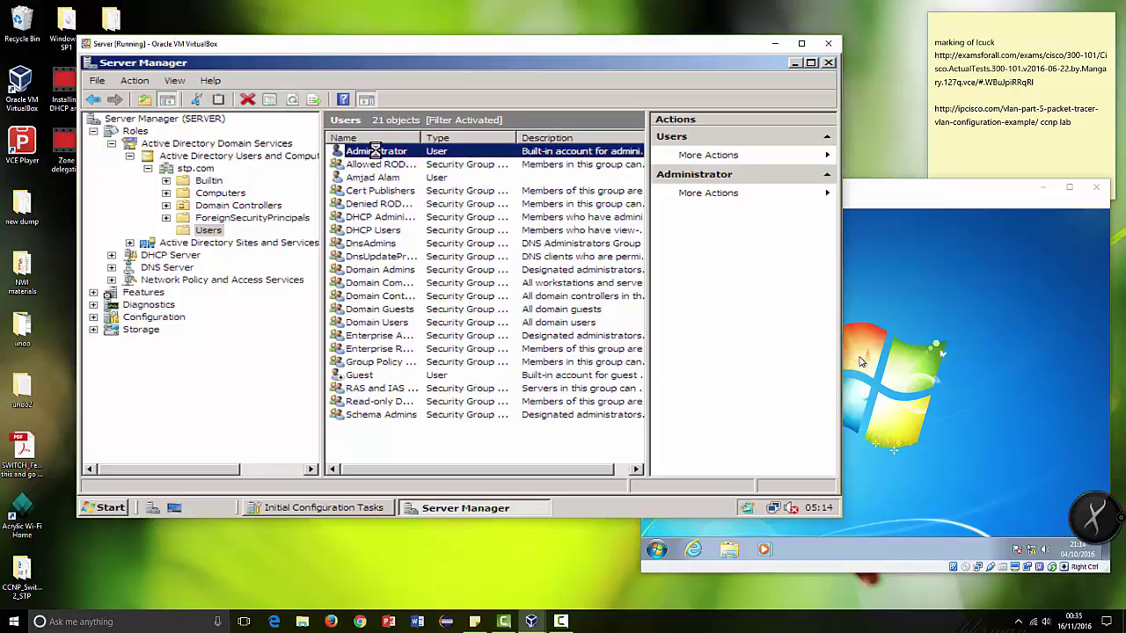
{"action": "right_click", "coordinate": [378, 156]}
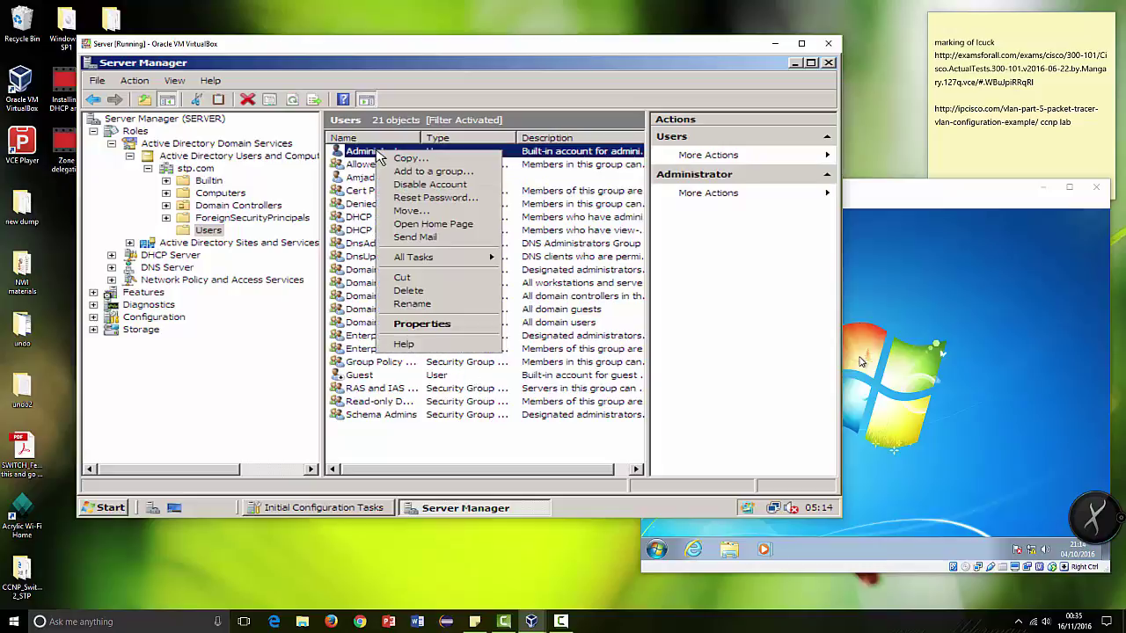
{"action": "left_click", "coordinate": [406, 325]}
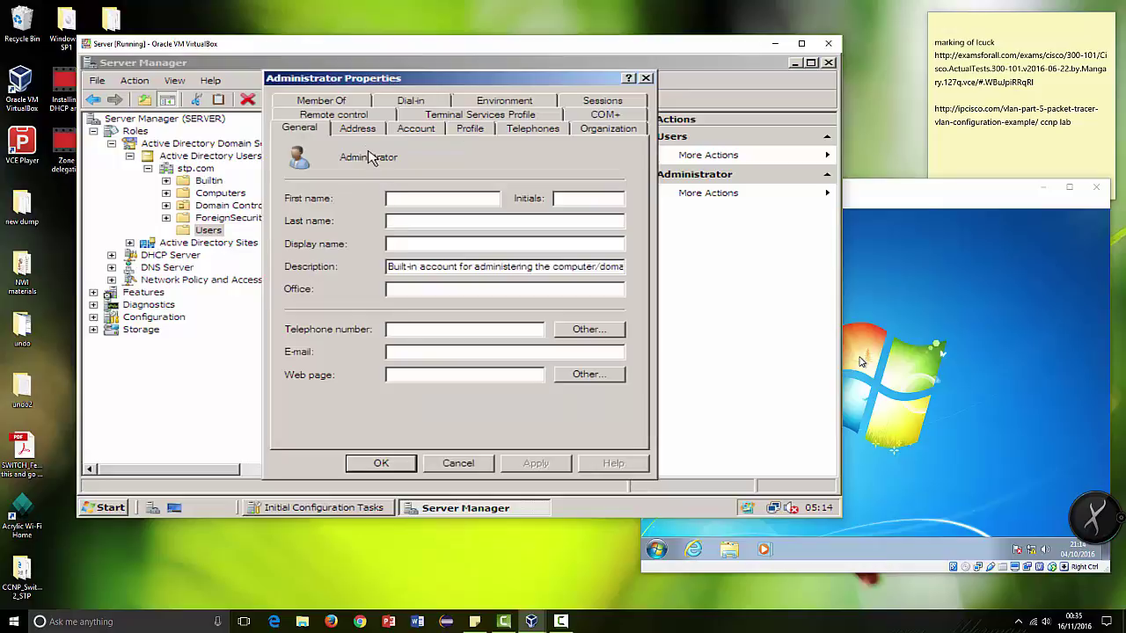
{"action": "left_click", "coordinate": [407, 103]}
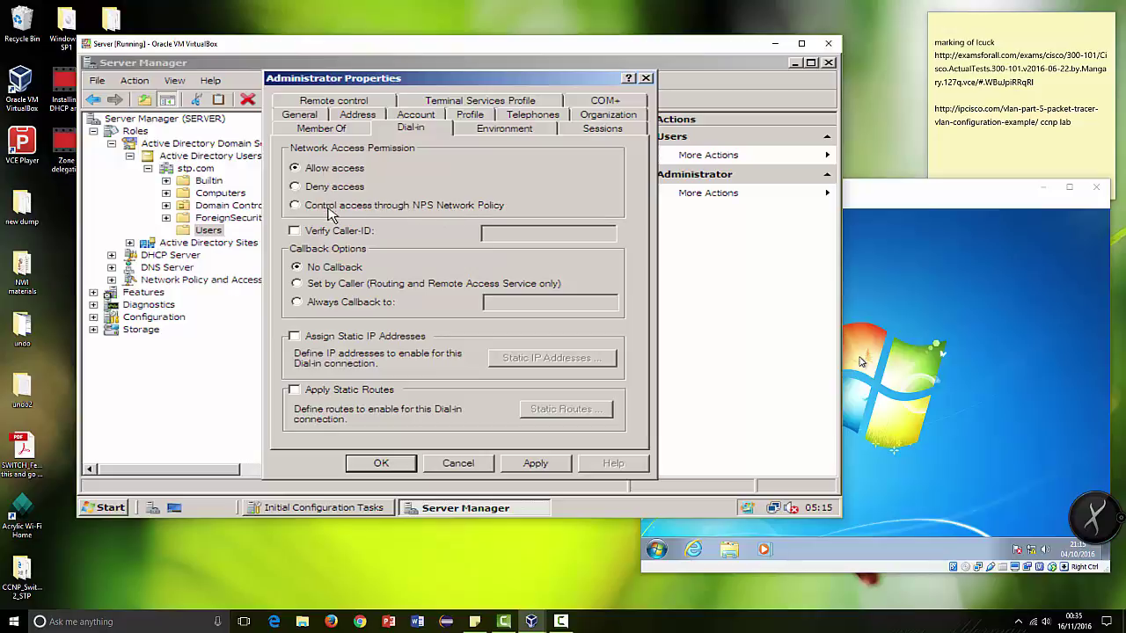
{"action": "left_click", "coordinate": [535, 468]}
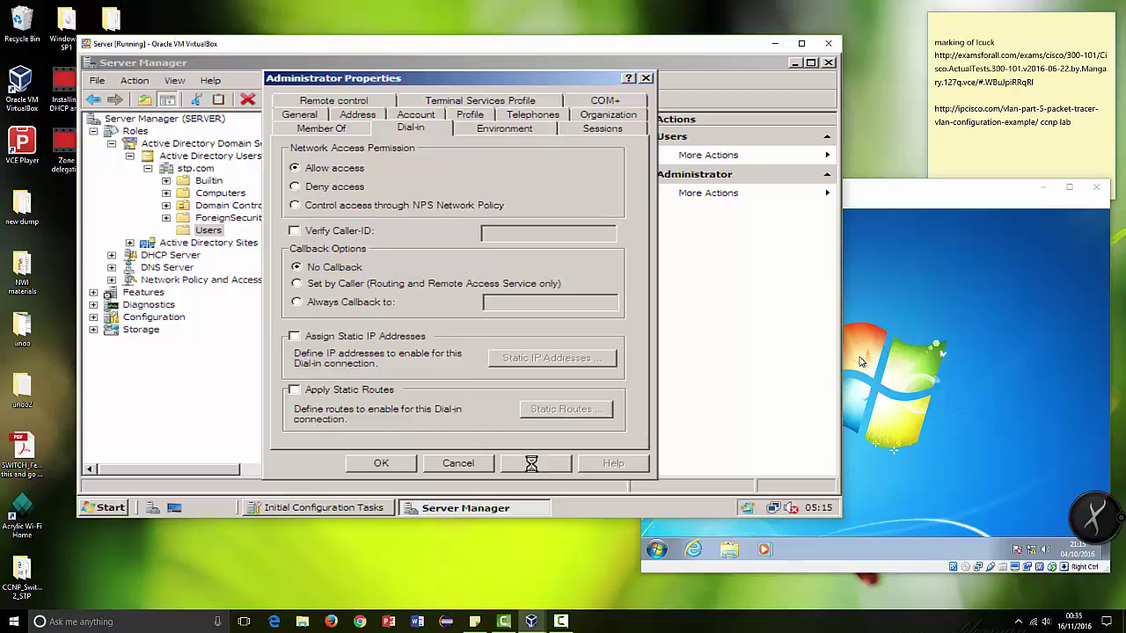
{"action": "left_click", "coordinate": [387, 464]}
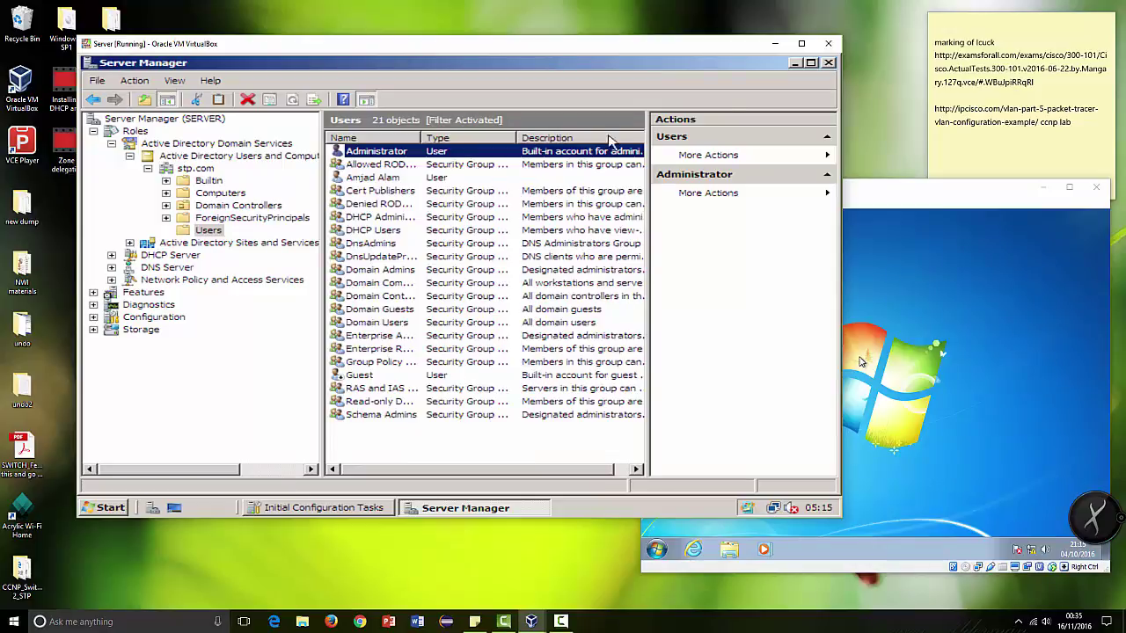
{"action": "left_click", "coordinate": [828, 63]}
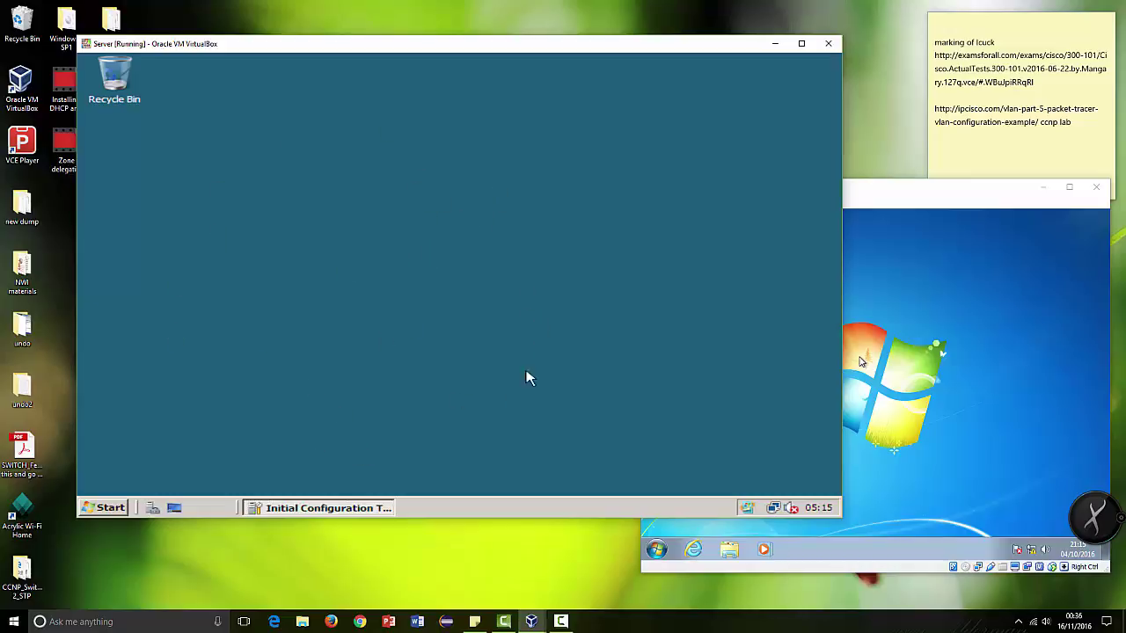
Step: Switch to the Client virtual machine, move its window over the server's, and open its Network and Sharing Center
{"action": "left_click", "coordinate": [899, 285]}
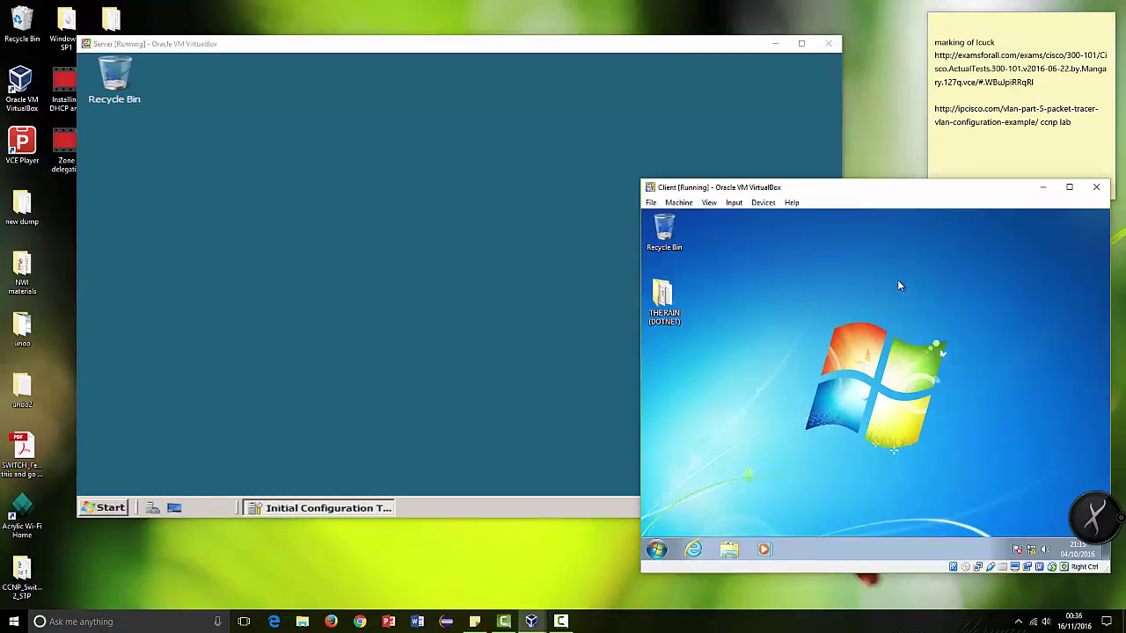
{"action": "left_click_drag", "start_coordinate": [847, 188], "coordinate": [677, 118]}
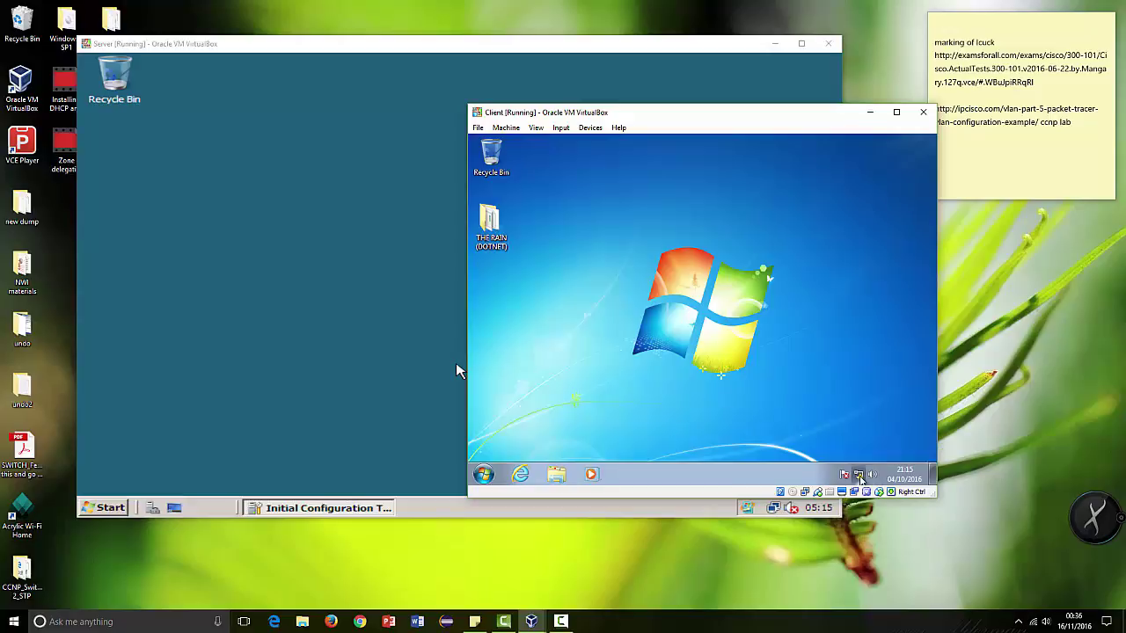
{"action": "left_click", "coordinate": [859, 476]}
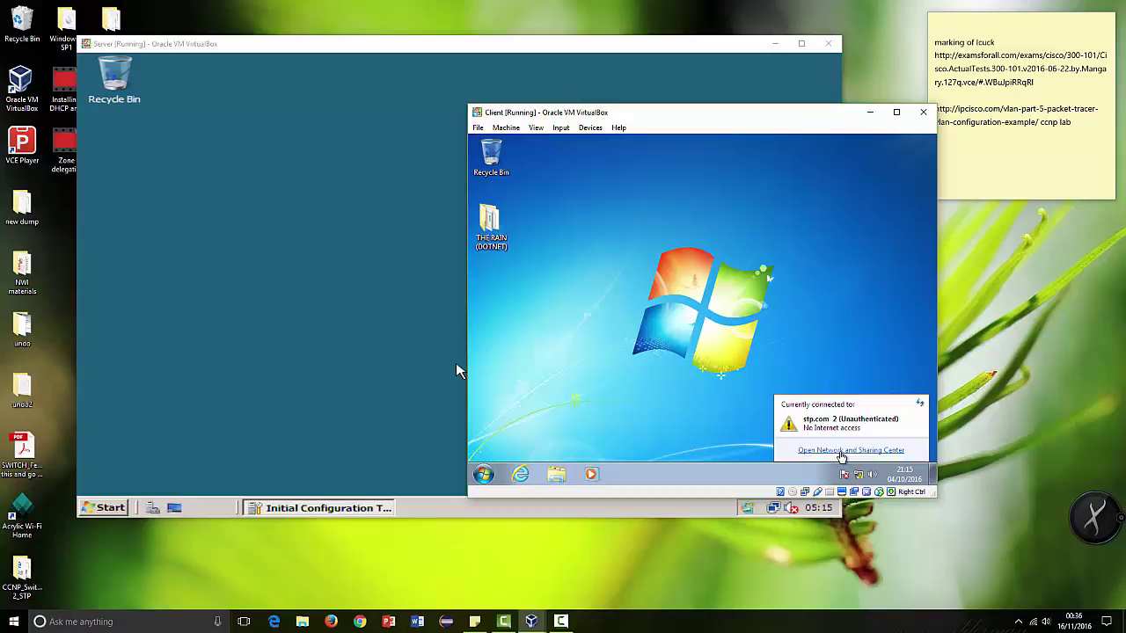
{"action": "left_click", "coordinate": [840, 453]}
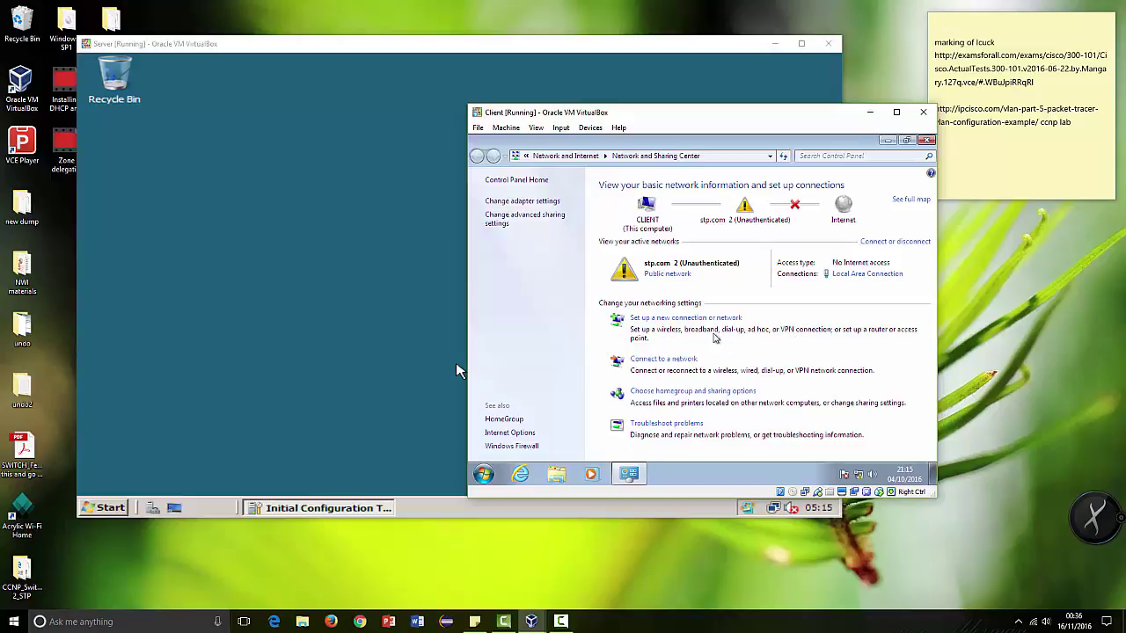
Step: Start a new workplace VPN connection over the Internet on the client, choosing to set up the Internet connection later
{"action": "left_click", "coordinate": [687, 320]}
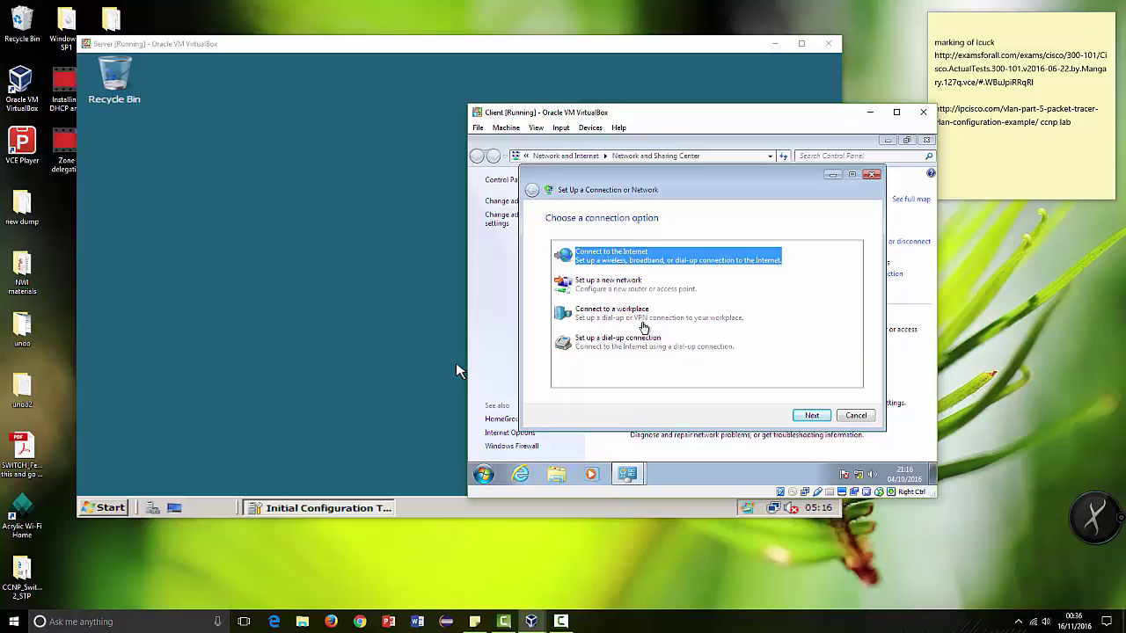
{"action": "left_click", "coordinate": [630, 317]}
{"action": "left_click", "coordinate": [811, 417]}
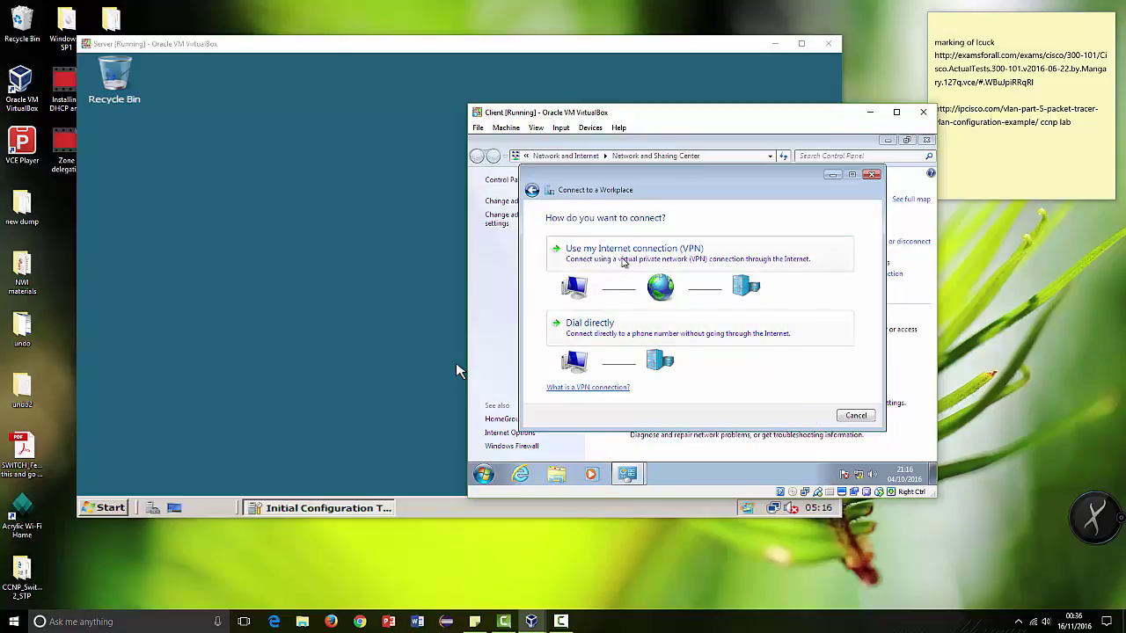
{"action": "left_click", "coordinate": [622, 261]}
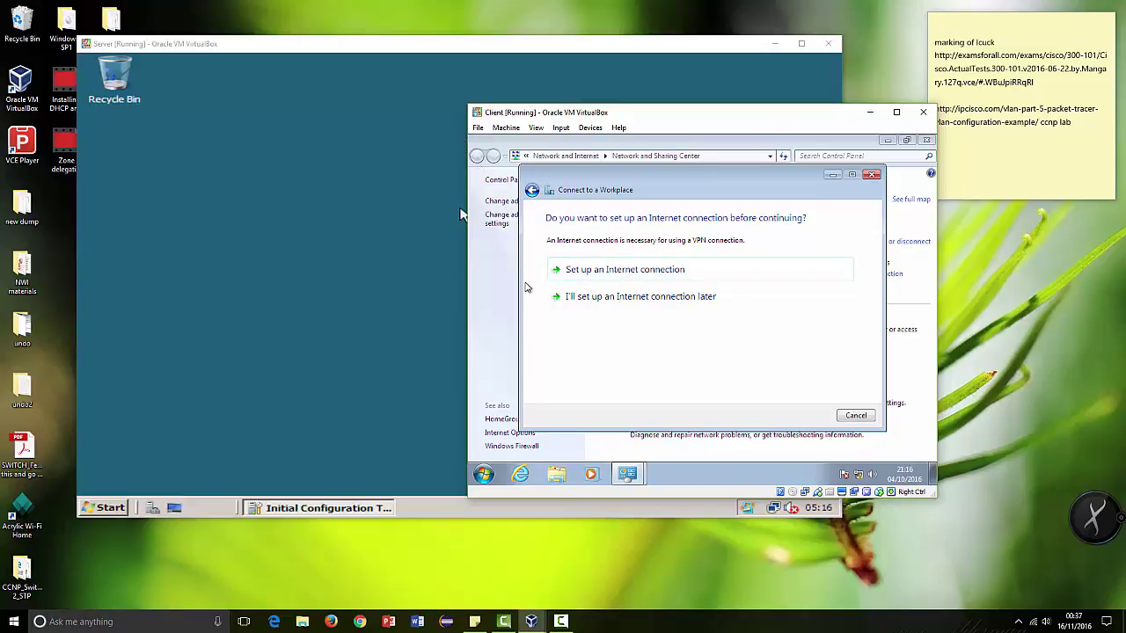
{"action": "left_click", "coordinate": [588, 299]}
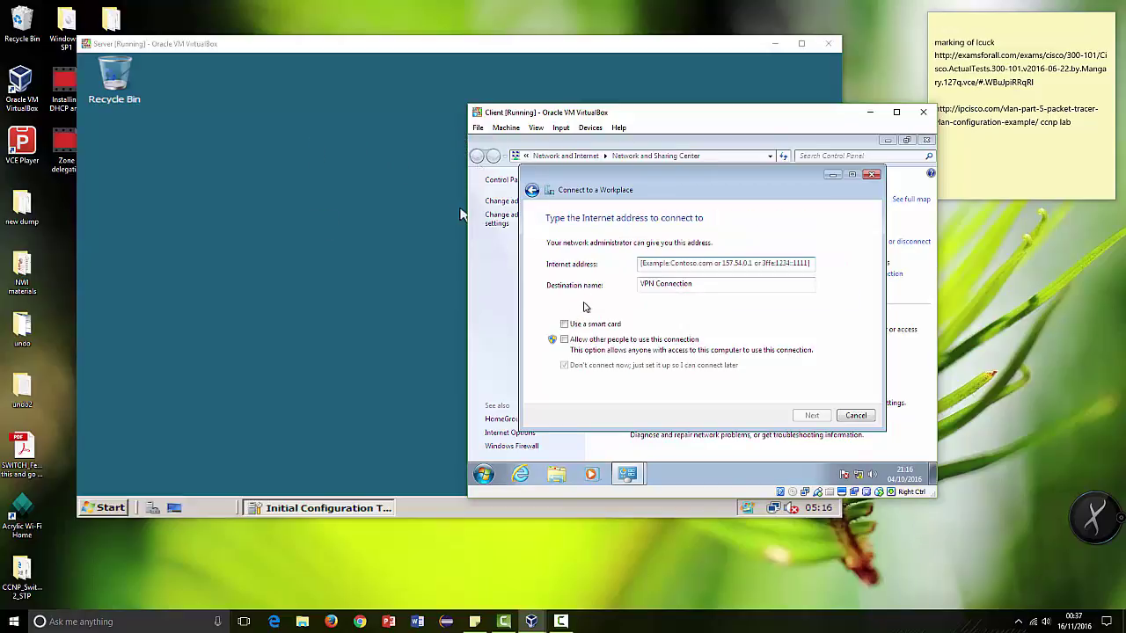
Step: Look up the server's Local Area Connection address in Initial Configuration Tasks and enter 192.168.1.254 as the VPN's Internet address
{"action": "left_click", "coordinate": [646, 263]}
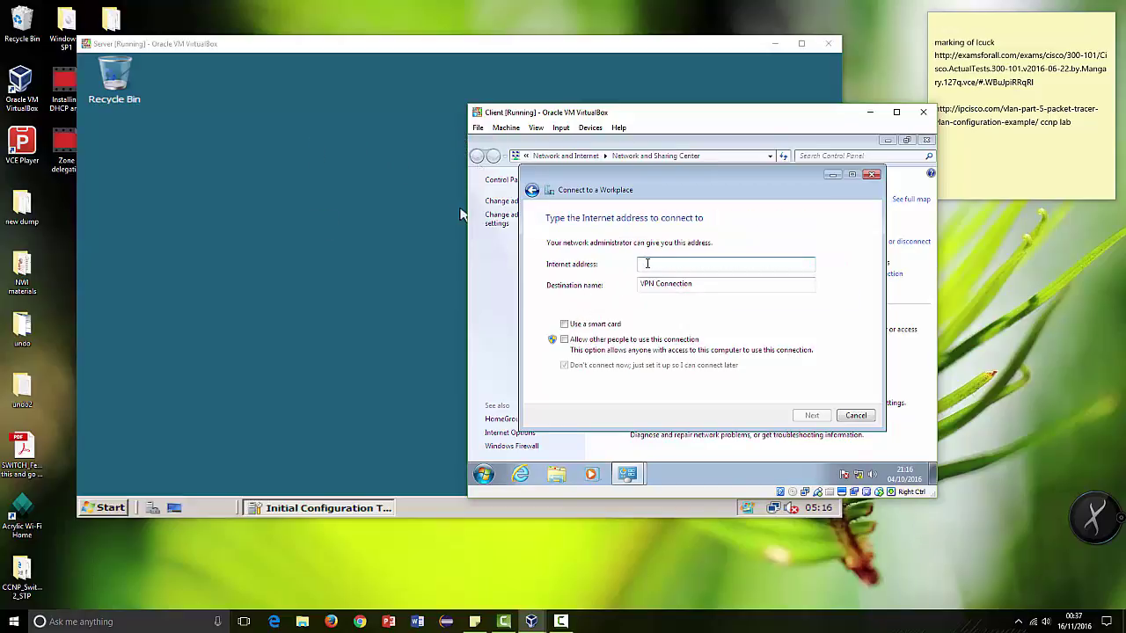
{"action": "key", "text": "ctrl+v"}
{"action": "left_click", "coordinate": [282, 245]}
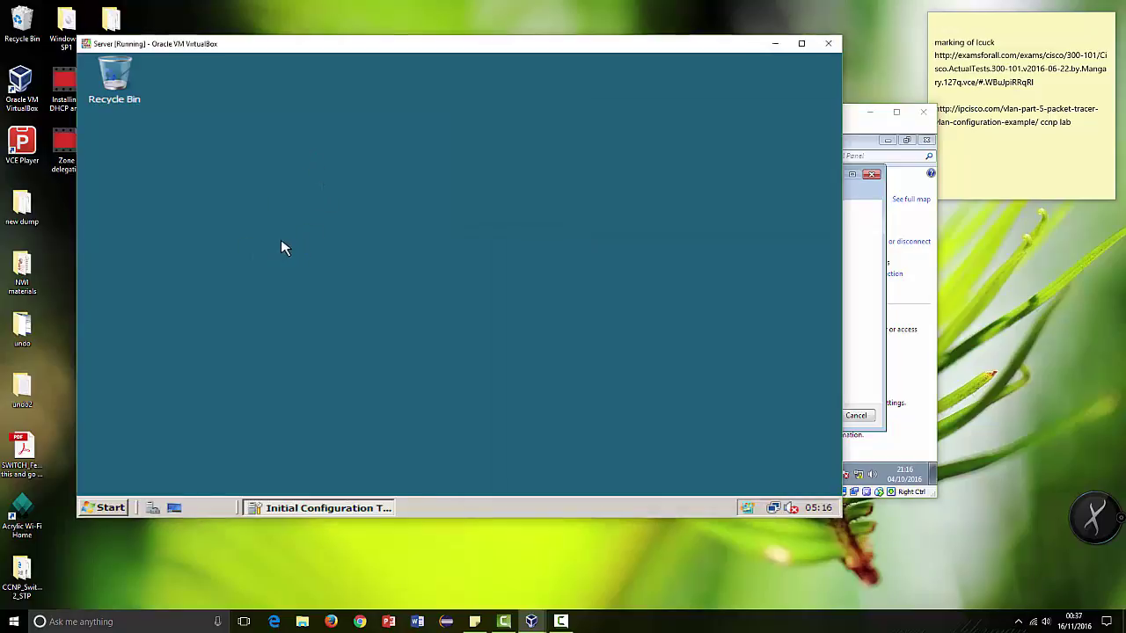
{"action": "left_click", "coordinate": [299, 510]}
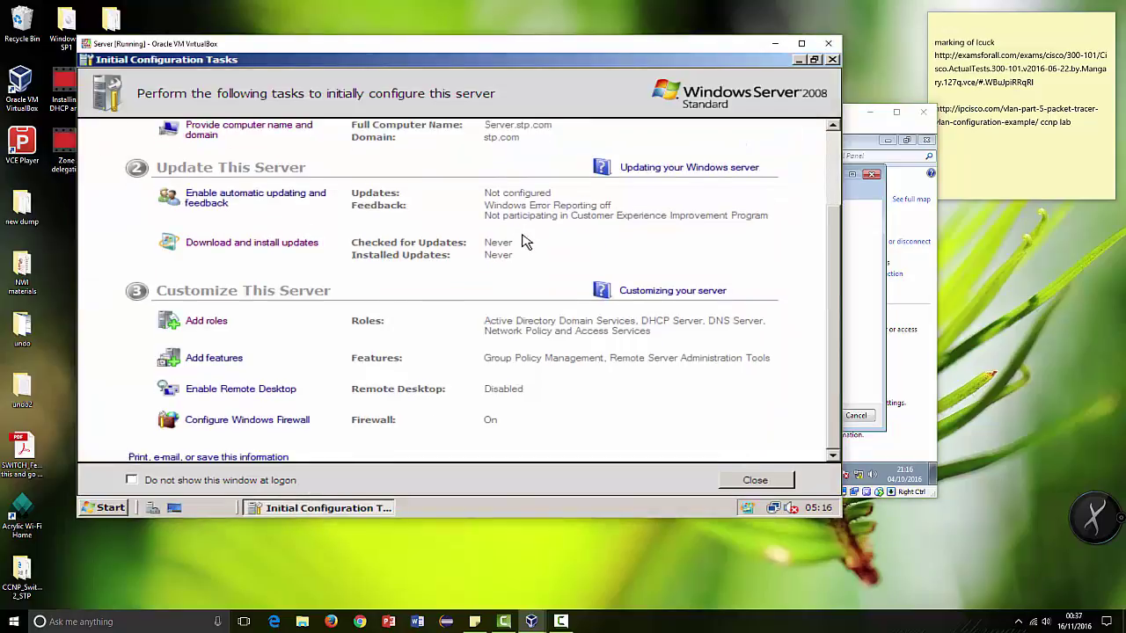
{"action": "scroll", "coordinate": [519, 240], "scroll_direction": "up", "scroll_amount": 3}
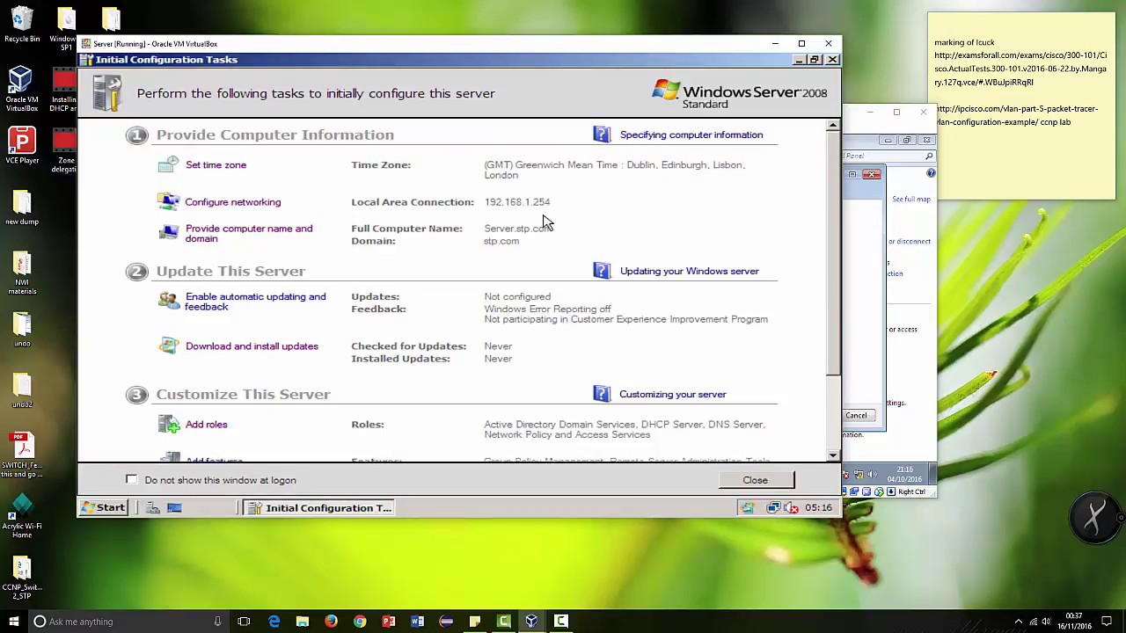
{"action": "left_click", "coordinate": [846, 233]}
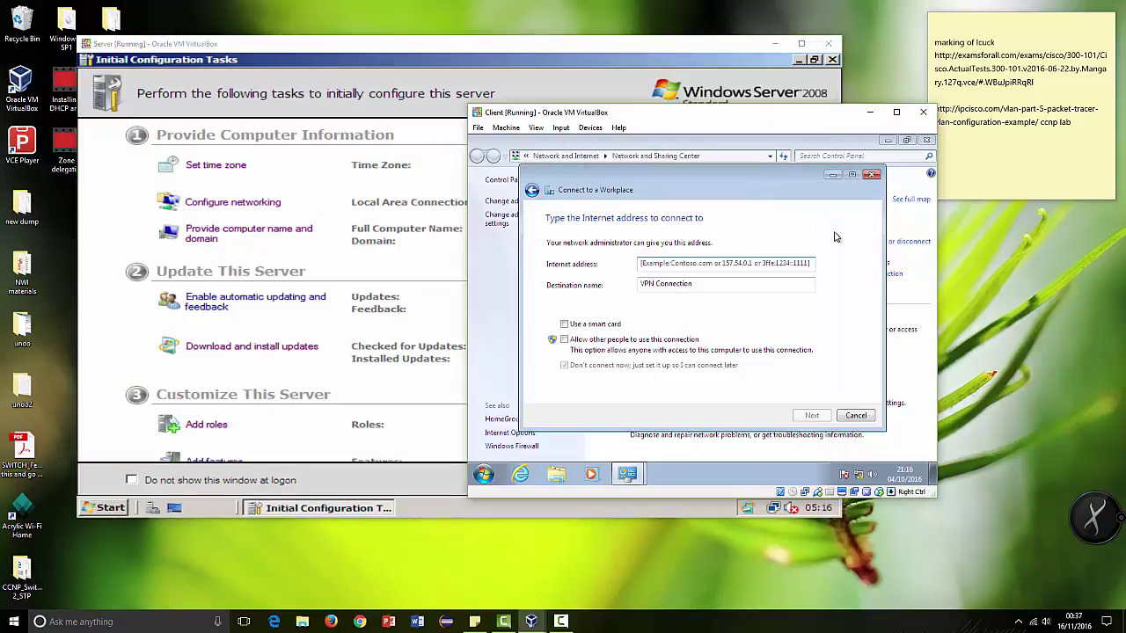
{"action": "left_click", "coordinate": [705, 268]}
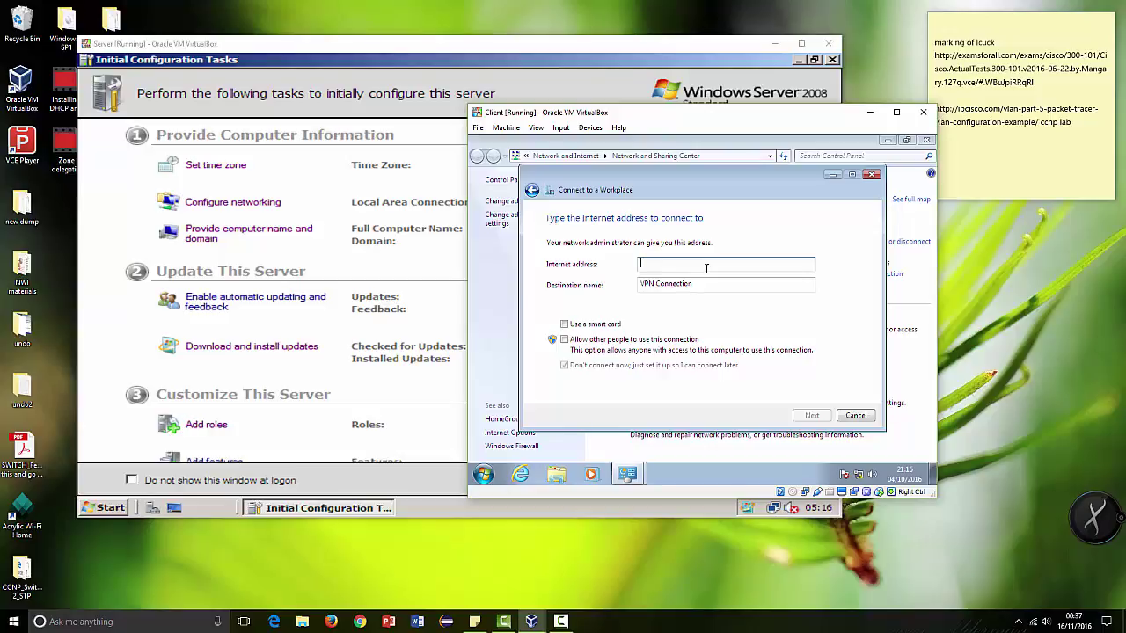
{"action": "type", "text": "192.168.1.254"}
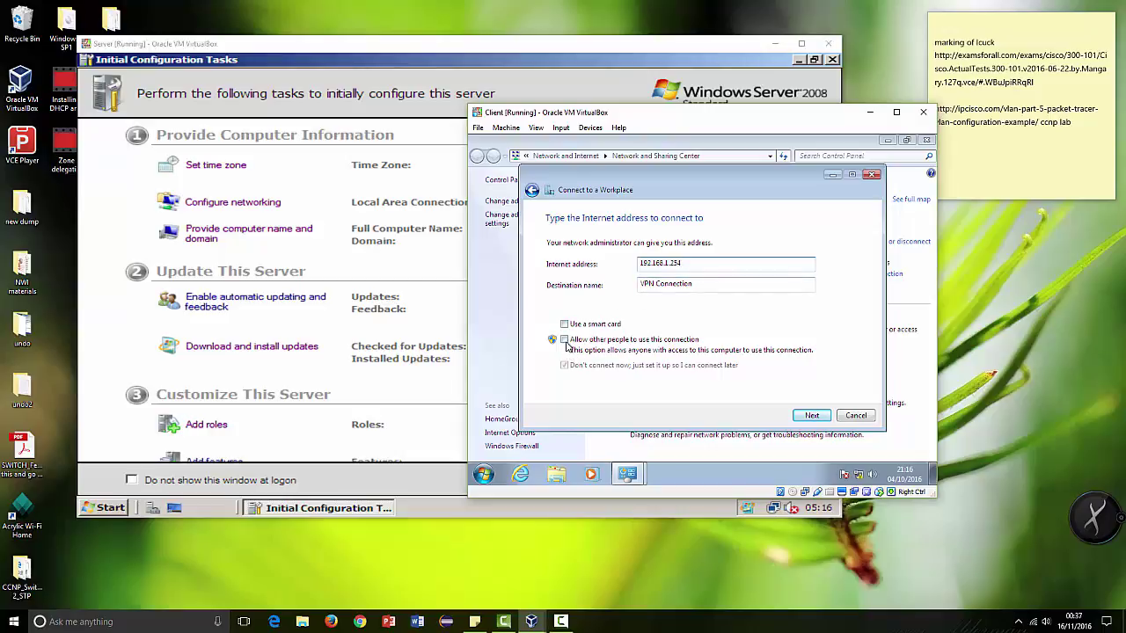
{"action": "left_click", "coordinate": [565, 340]}
{"action": "left_click", "coordinate": [756, 389]}
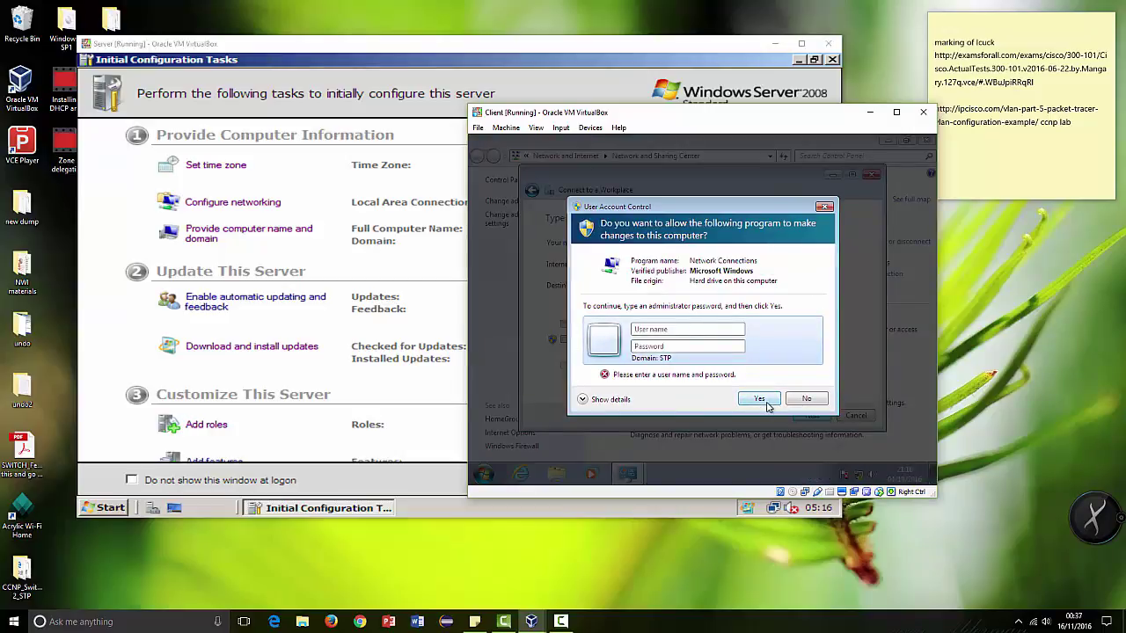
{"action": "left_click", "coordinate": [808, 403]}
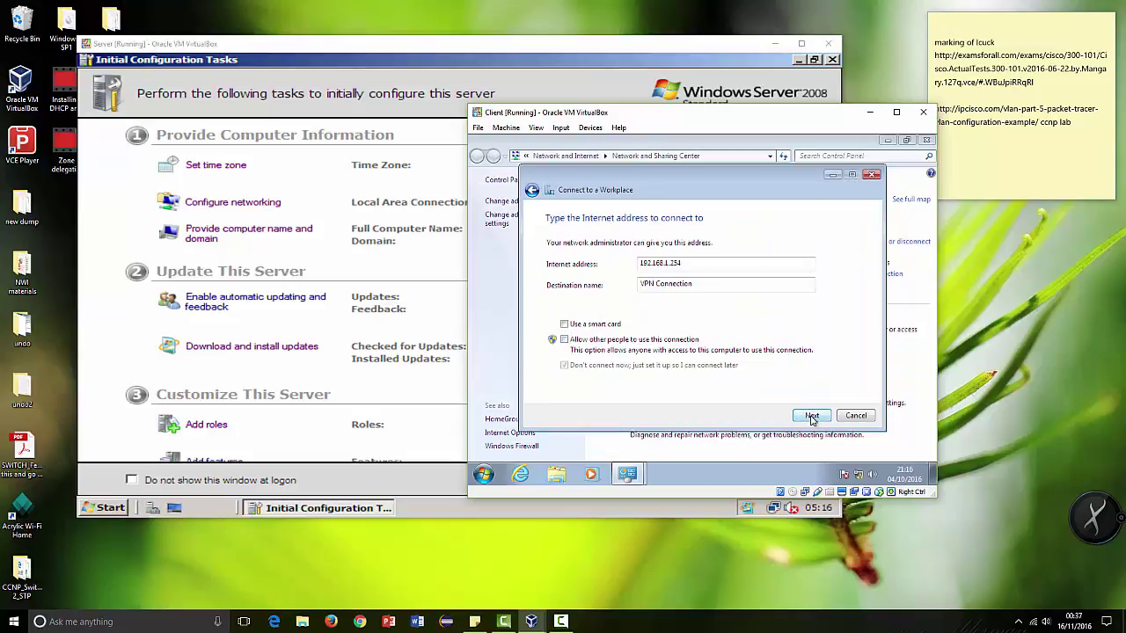
Step: Create the VPN connection with user name administrator, the remembered account password and domain STP.COM, and close the wizard and Network and Sharing Center
{"action": "left_click", "coordinate": [811, 416]}
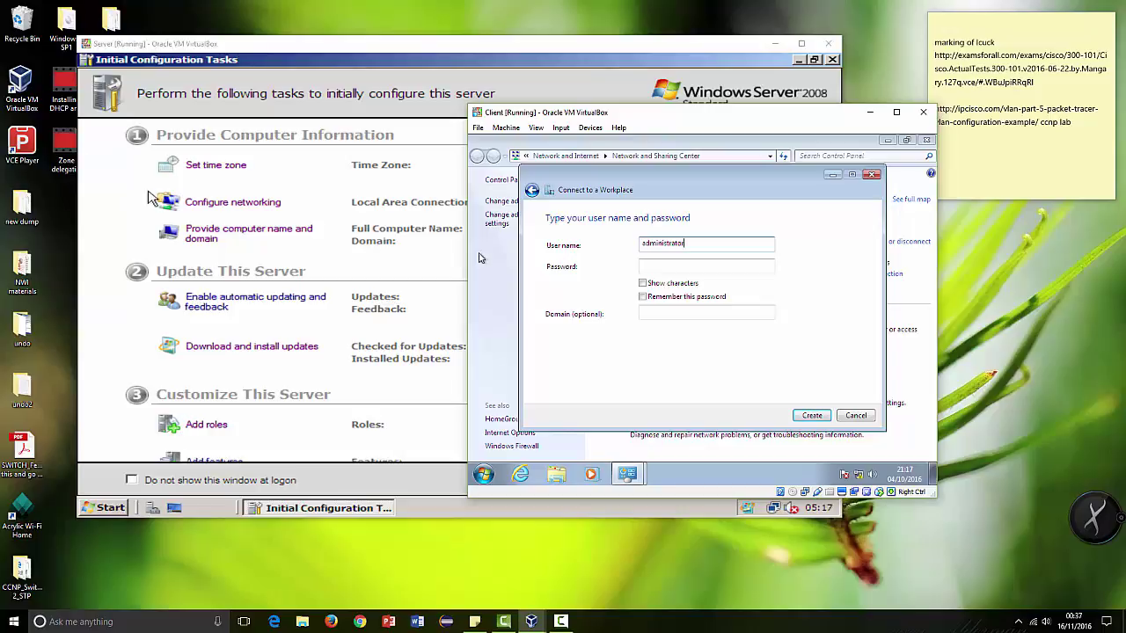
{"action": "left_click", "coordinate": [668, 265]}
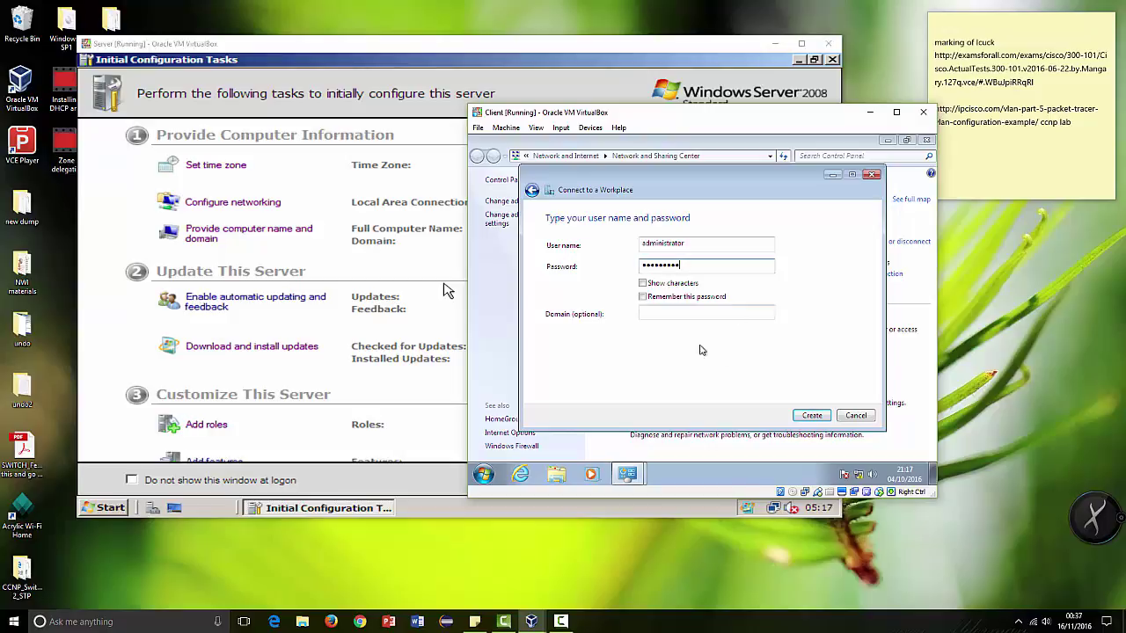
{"action": "left_click", "coordinate": [668, 312]}
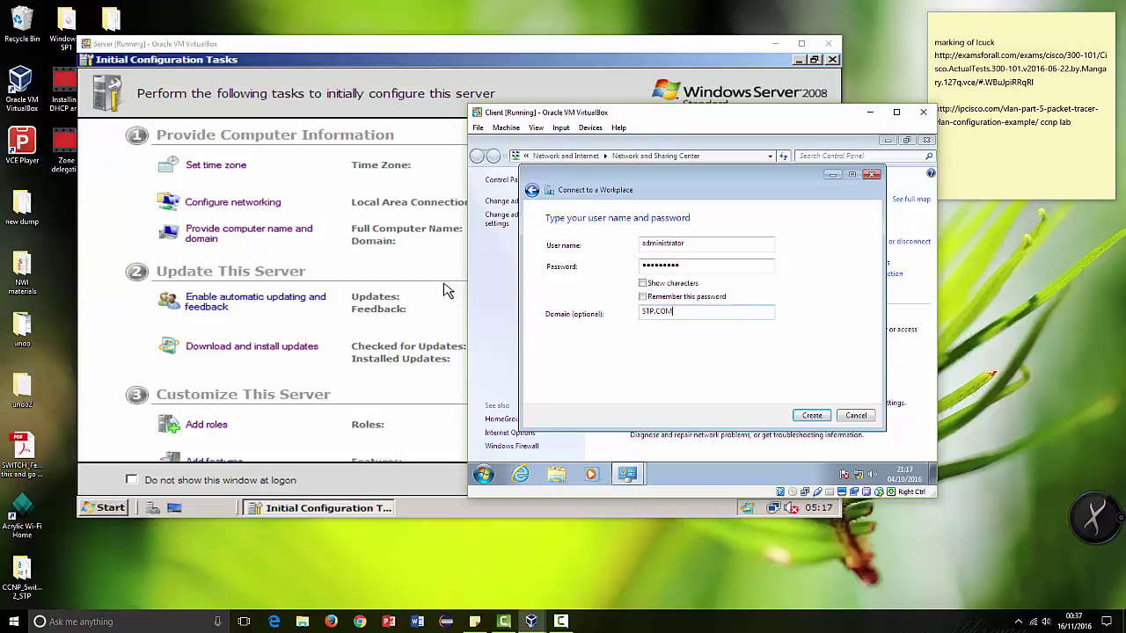
{"action": "type", "text": "STP.COM"}
{"action": "left_click", "coordinate": [642, 297]}
{"action": "left_click", "coordinate": [804, 415]}
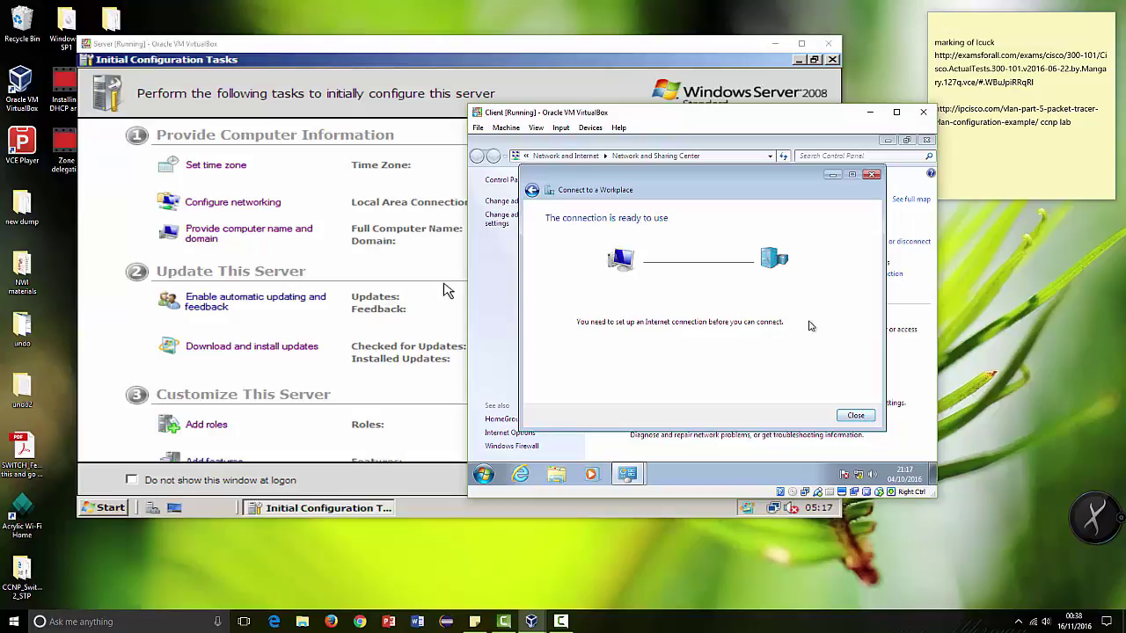
{"action": "left_click", "coordinate": [854, 416]}
{"action": "left_click", "coordinate": [925, 140]}
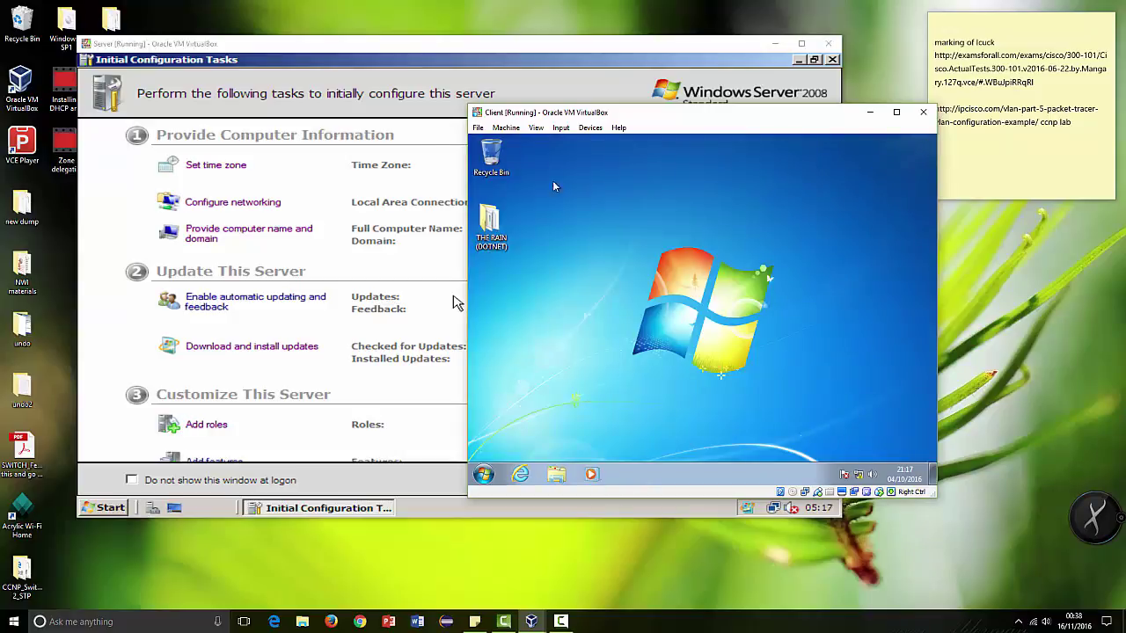
Step: Minimize Initial Configuration Tasks on the server and return to the Client virtual machine
{"action": "left_click", "coordinate": [782, 81]}
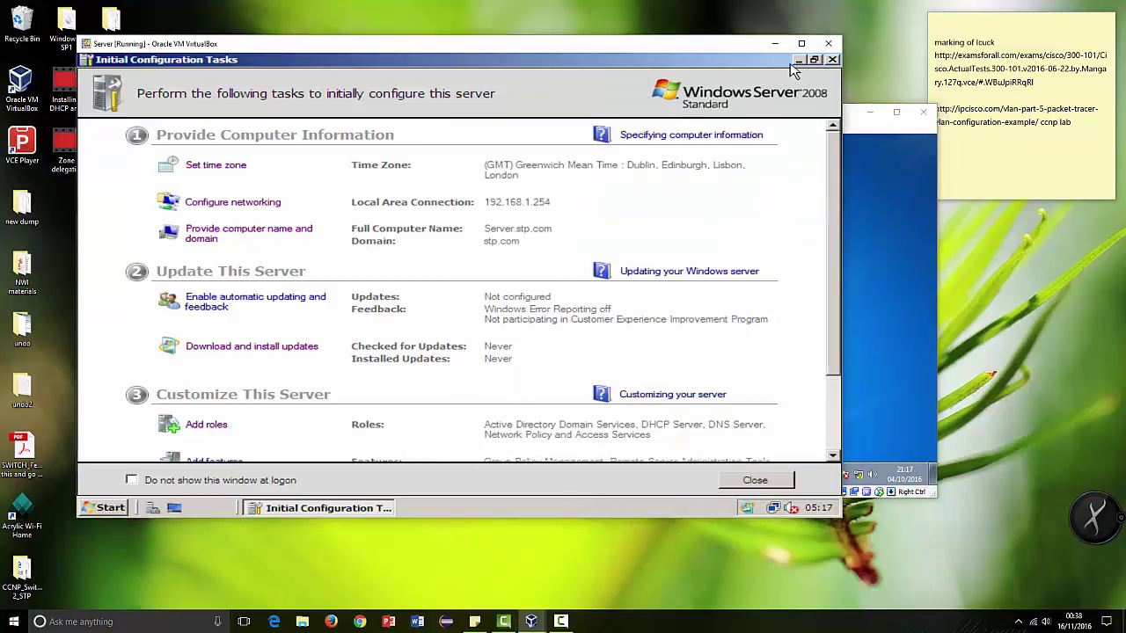
{"action": "left_click", "coordinate": [796, 60]}
{"action": "left_click", "coordinate": [873, 192]}
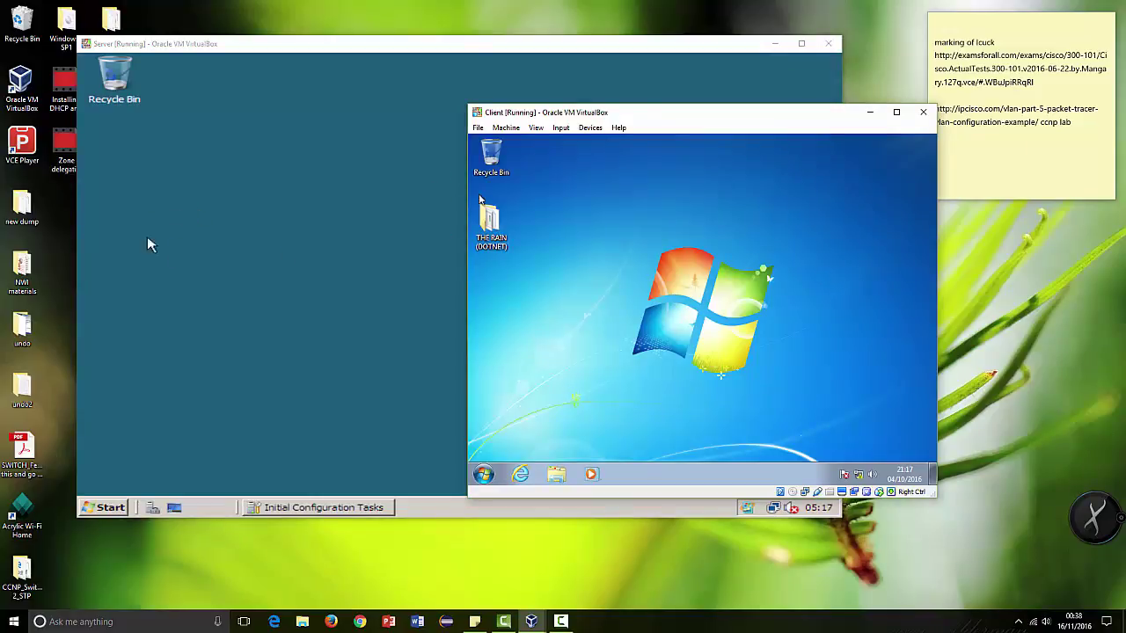
Step: Connect VPN Connection on the client as administrator, entering the account password, and check its status in the network list
{"action": "left_click", "coordinate": [859, 475]}
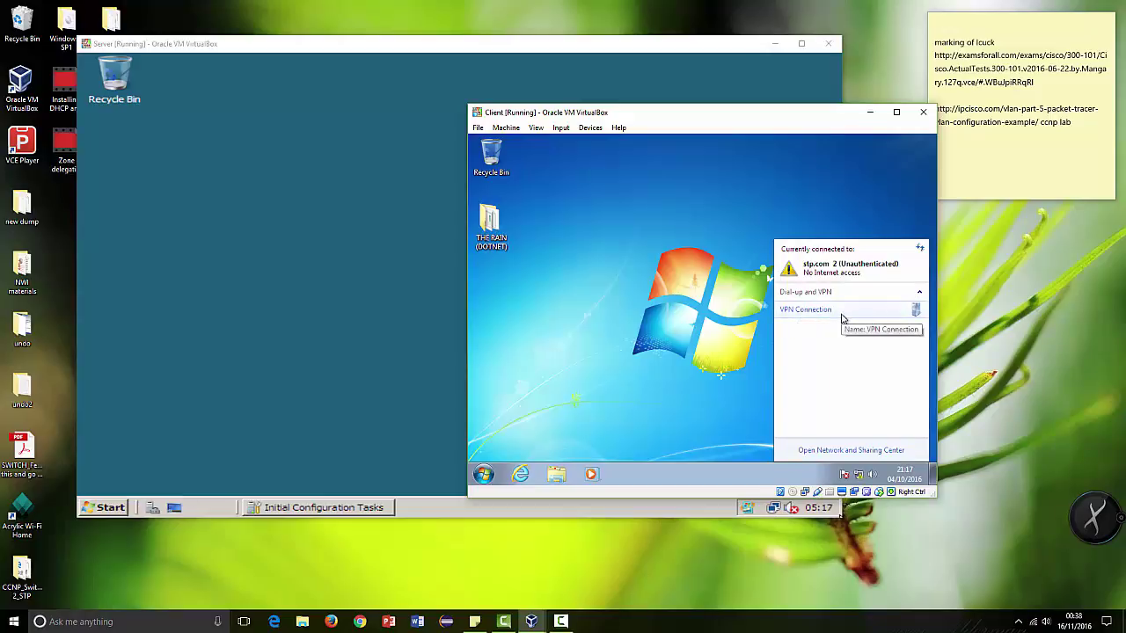
{"action": "left_click", "coordinate": [899, 316]}
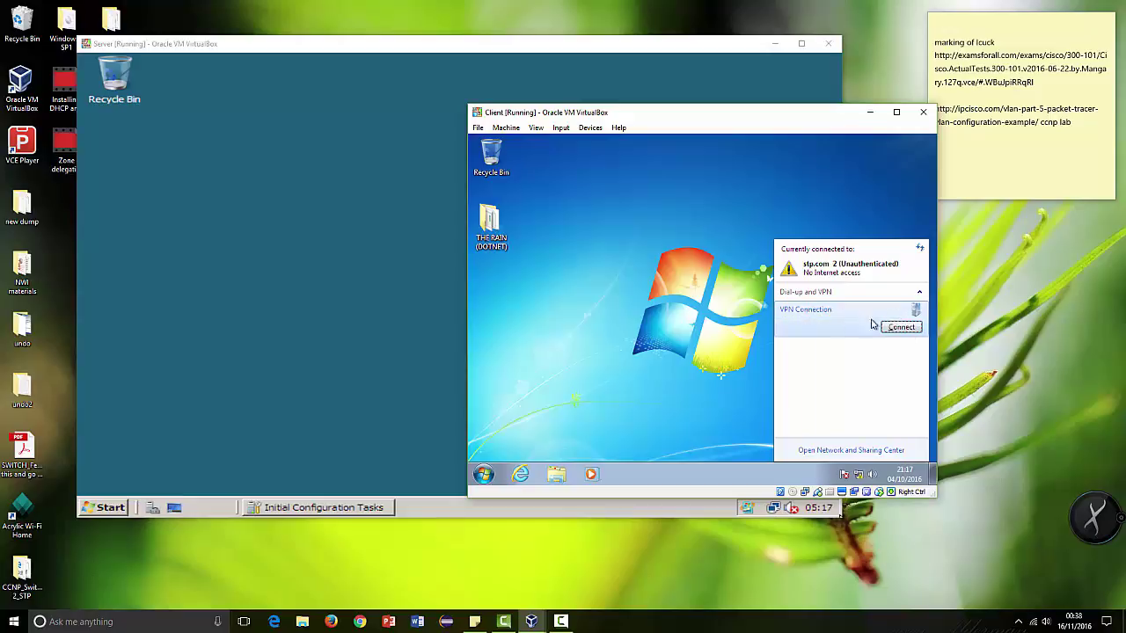
{"action": "left_click", "coordinate": [905, 332]}
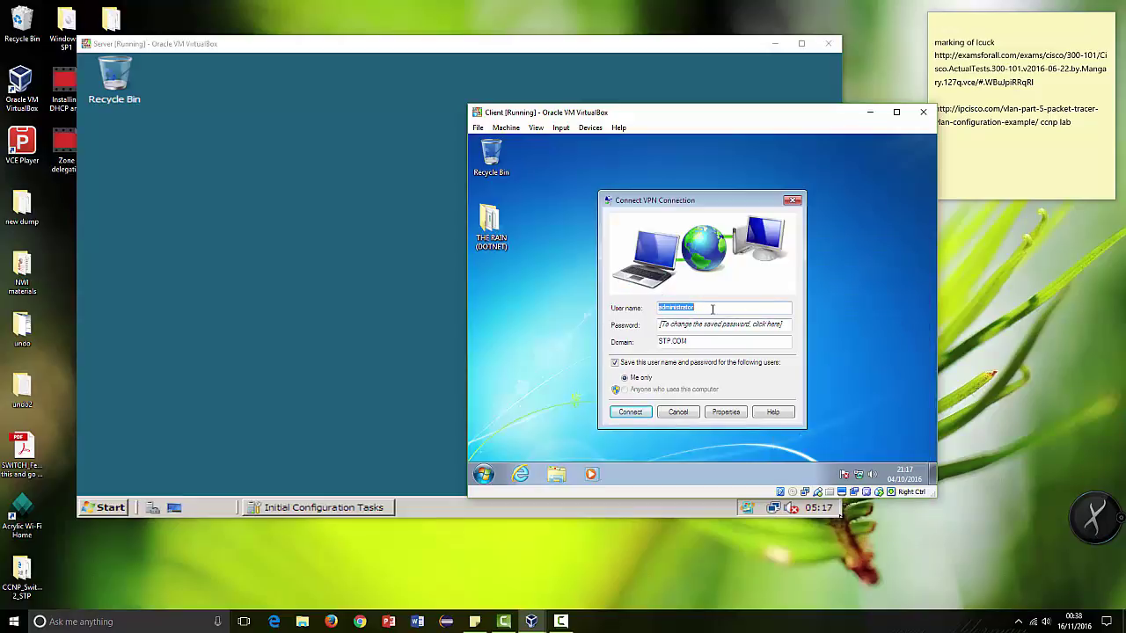
{"action": "left_click", "coordinate": [679, 325]}
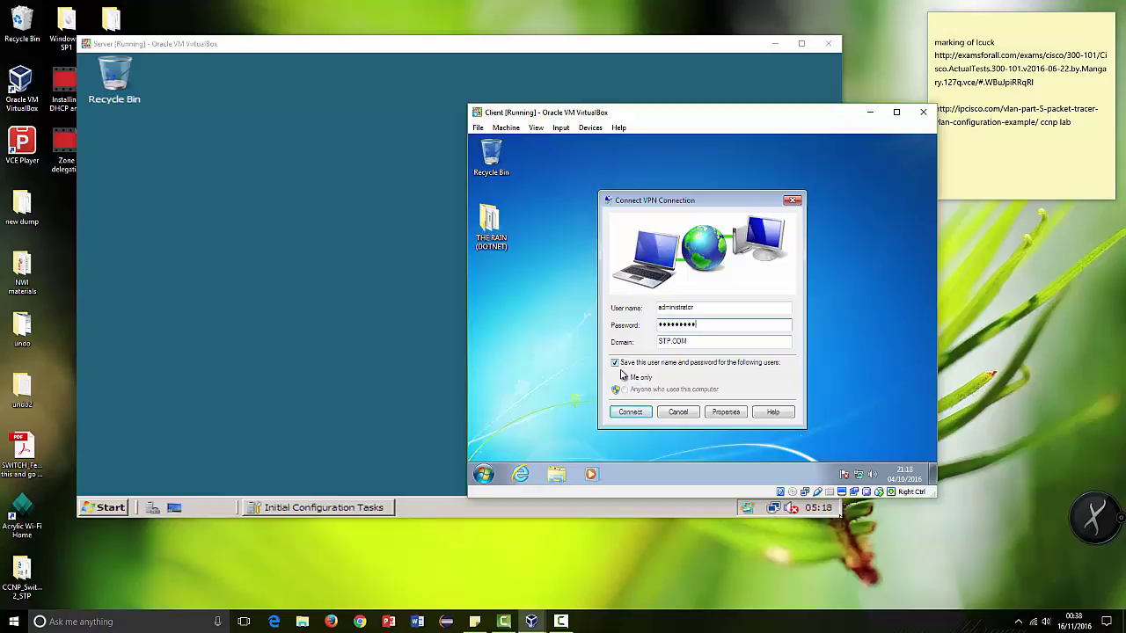
{"action": "left_click", "coordinate": [642, 412]}
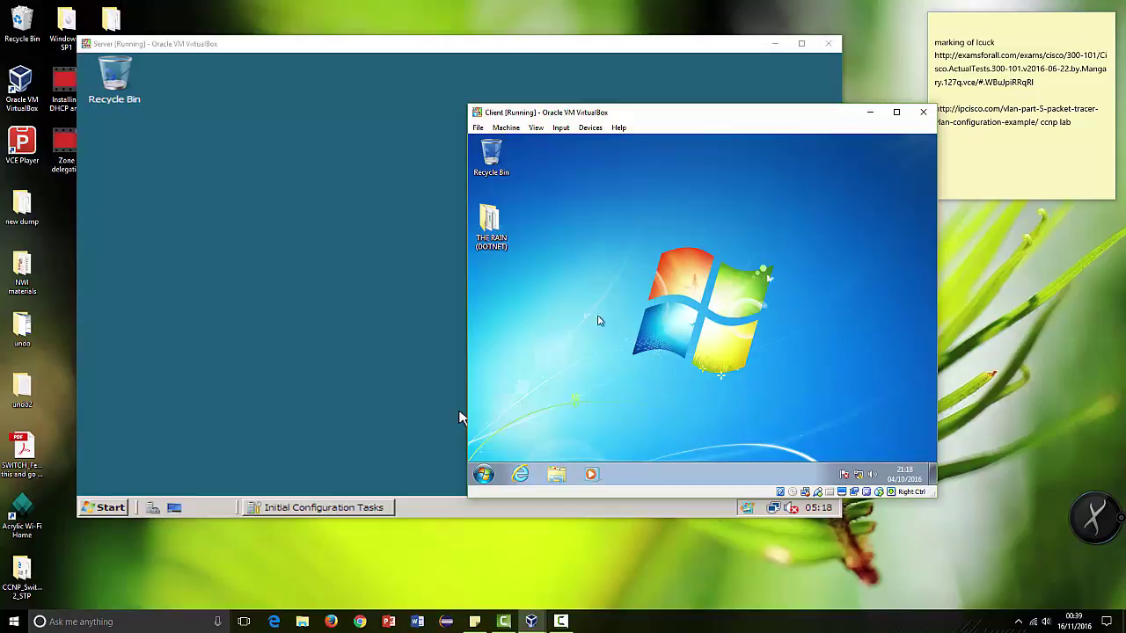
{"action": "left_click", "coordinate": [858, 475]}
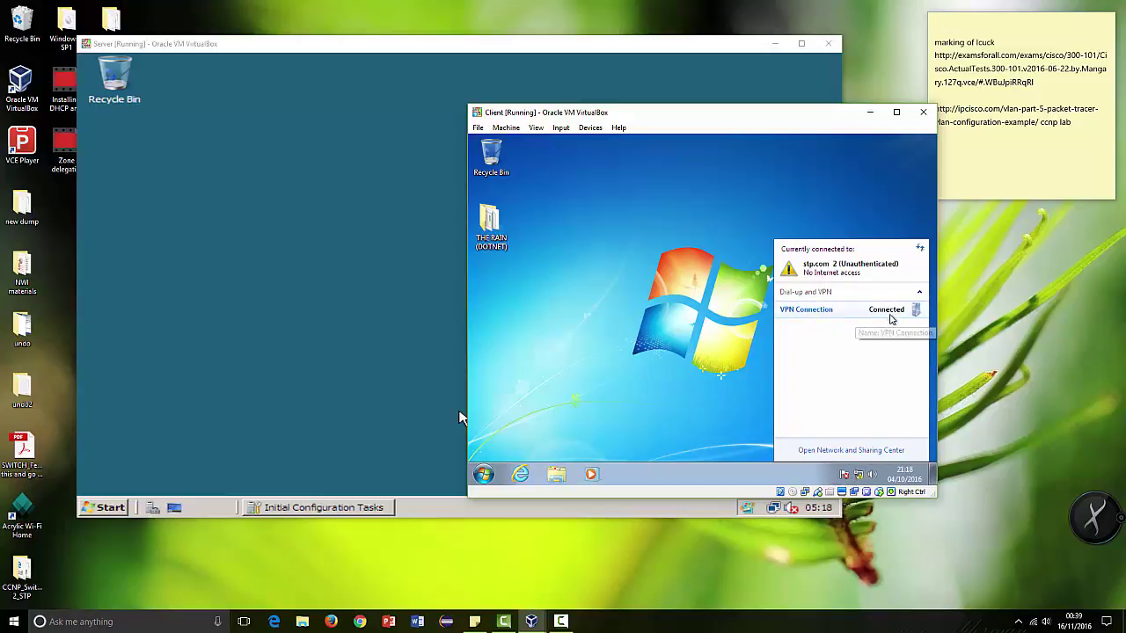
{"action": "left_click", "coordinate": [688, 346]}
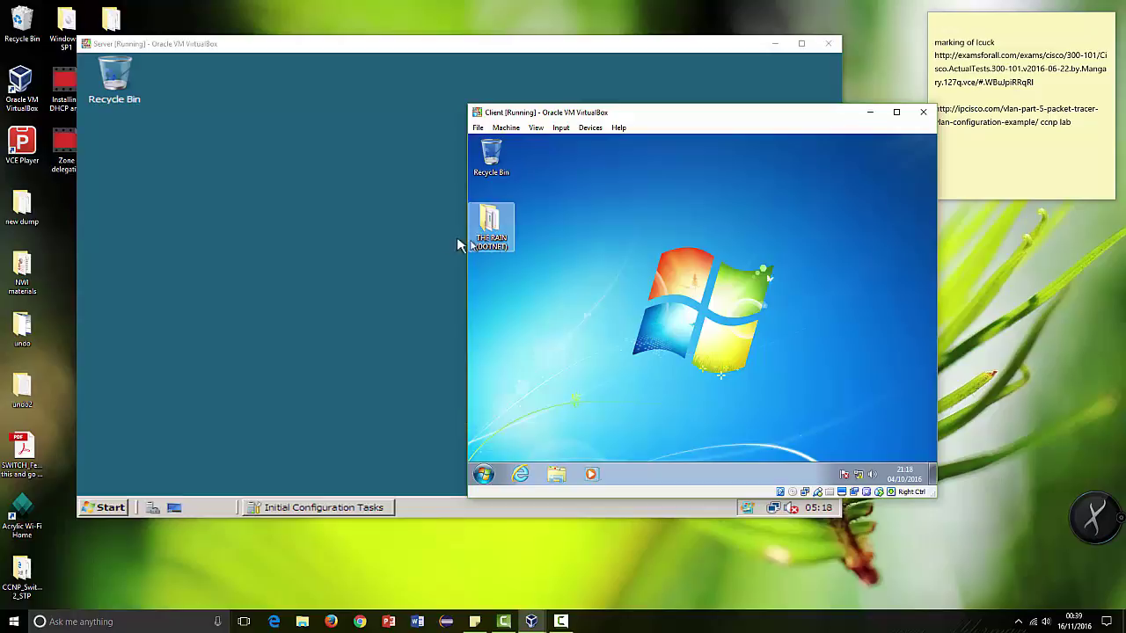
Step: Switch to the Server virtual machine, minimize Initial Configuration Tasks again and open Routing and Remote Access
{"action": "left_click", "coordinate": [351, 307]}
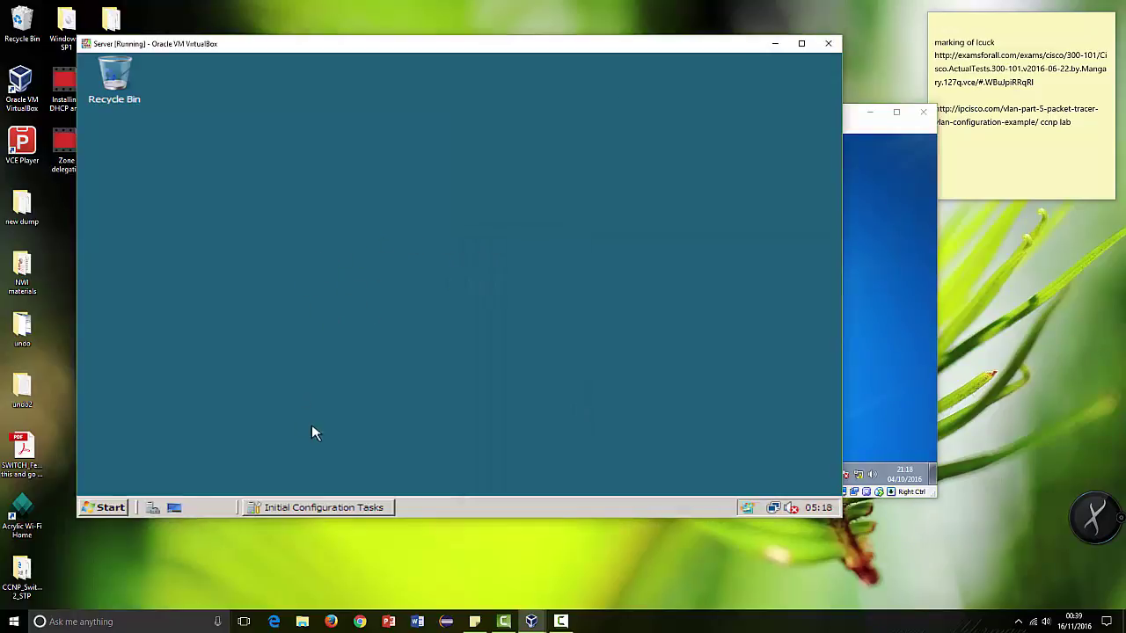
{"action": "left_click", "coordinate": [302, 508]}
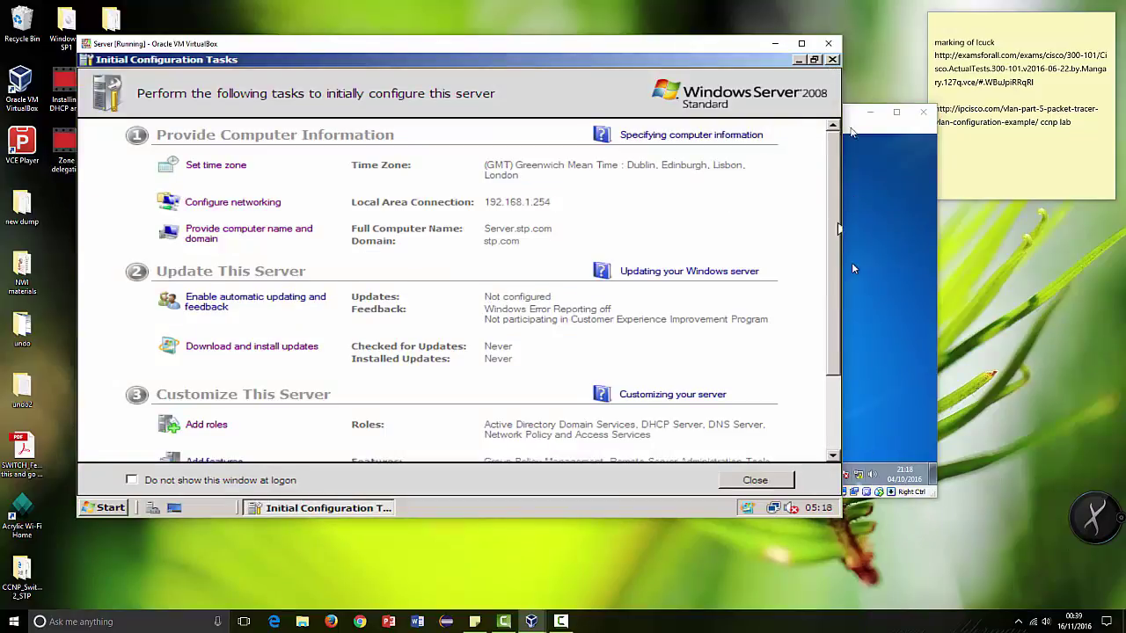
{"action": "left_click", "coordinate": [798, 59]}
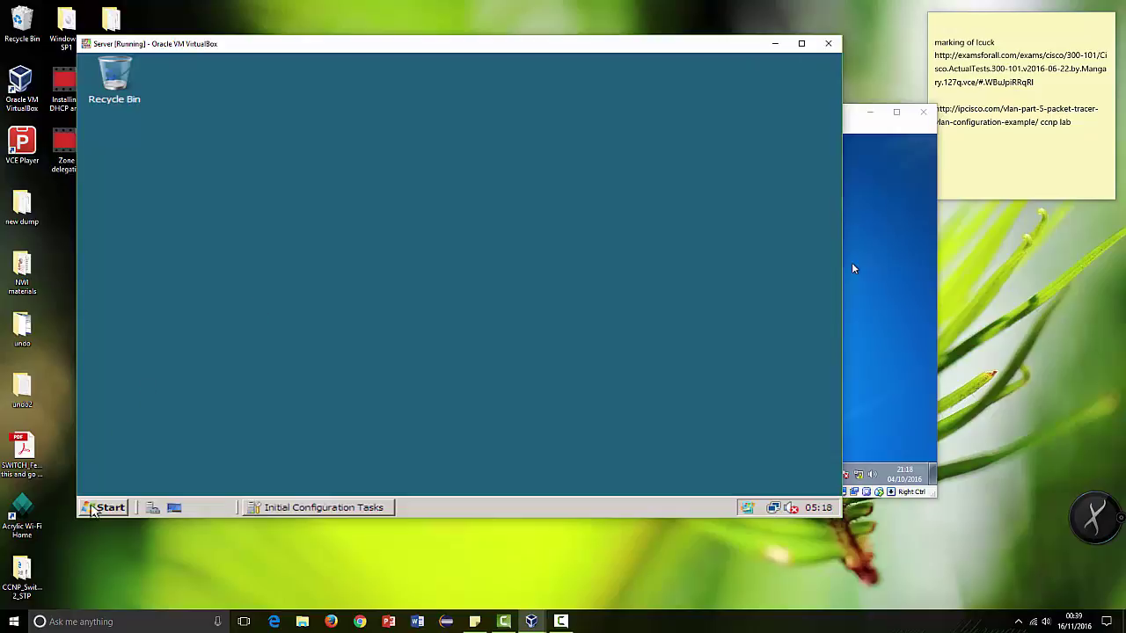
{"action": "left_click", "coordinate": [101, 508]}
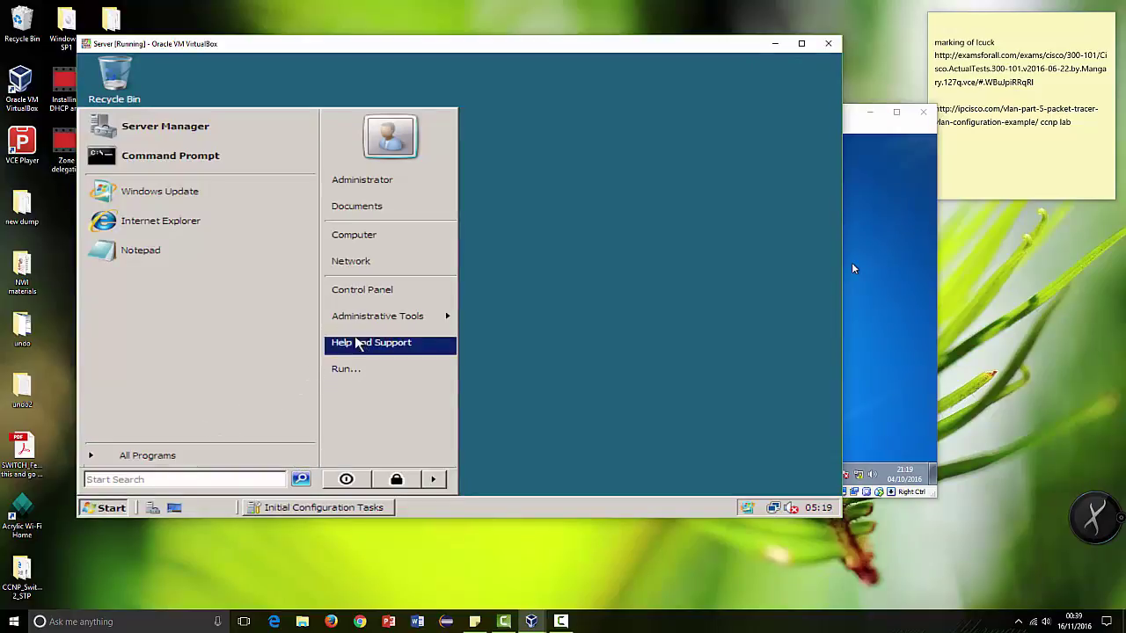
{"action": "mouse_move", "coordinate": [387, 323]}
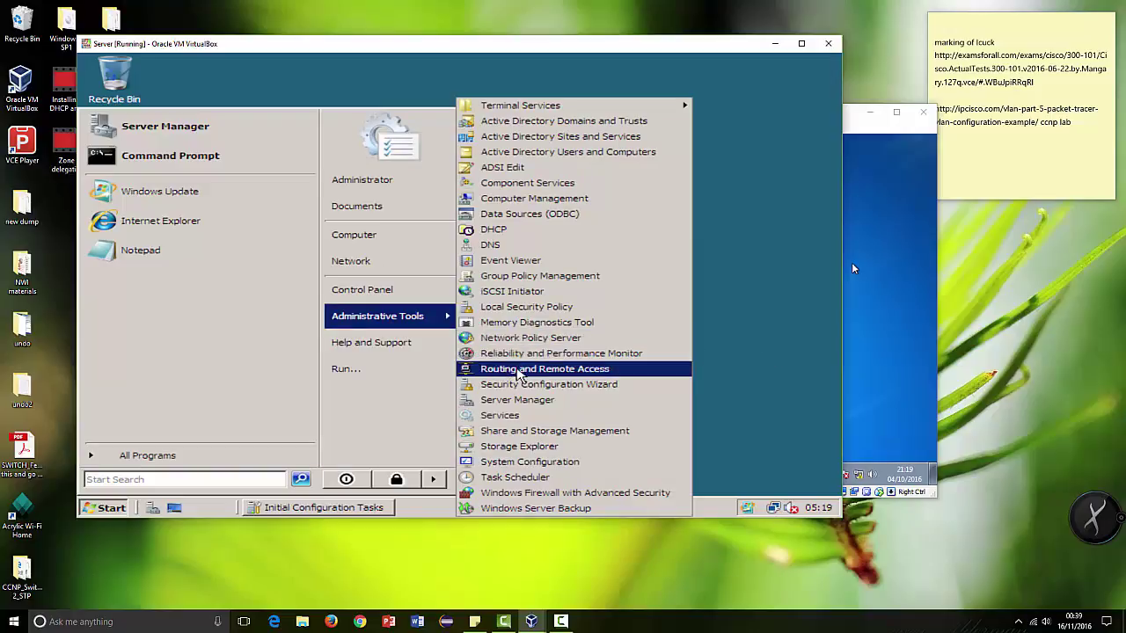
{"action": "left_click", "coordinate": [518, 369]}
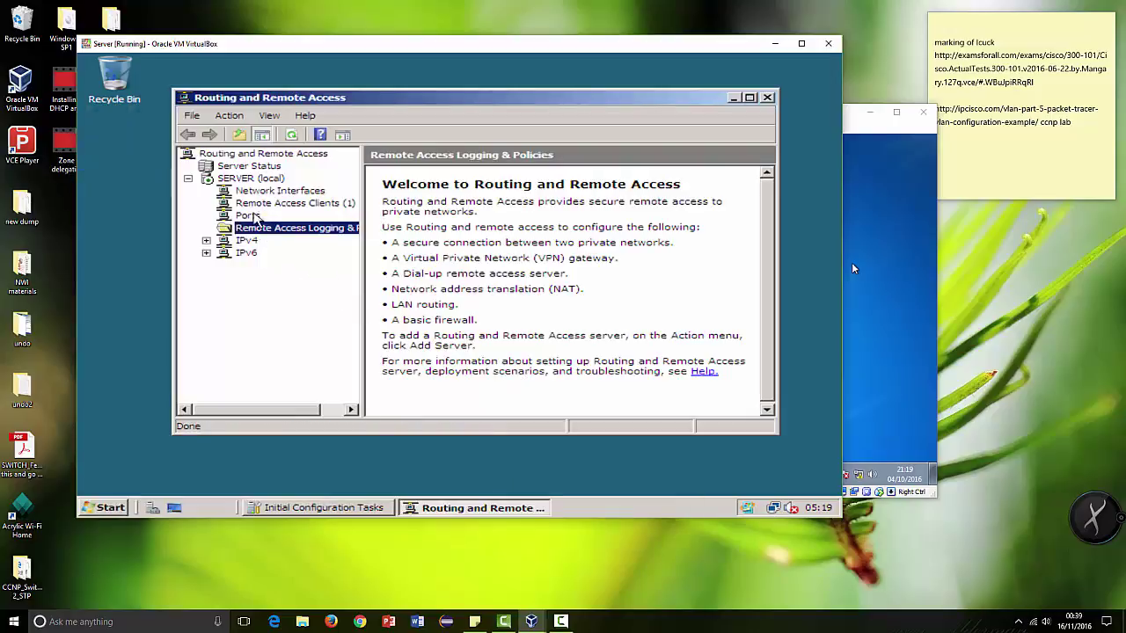
Step: Look through the server's Ports list for the port with Active status, select it and check its full name
{"action": "left_click", "coordinate": [247, 214]}
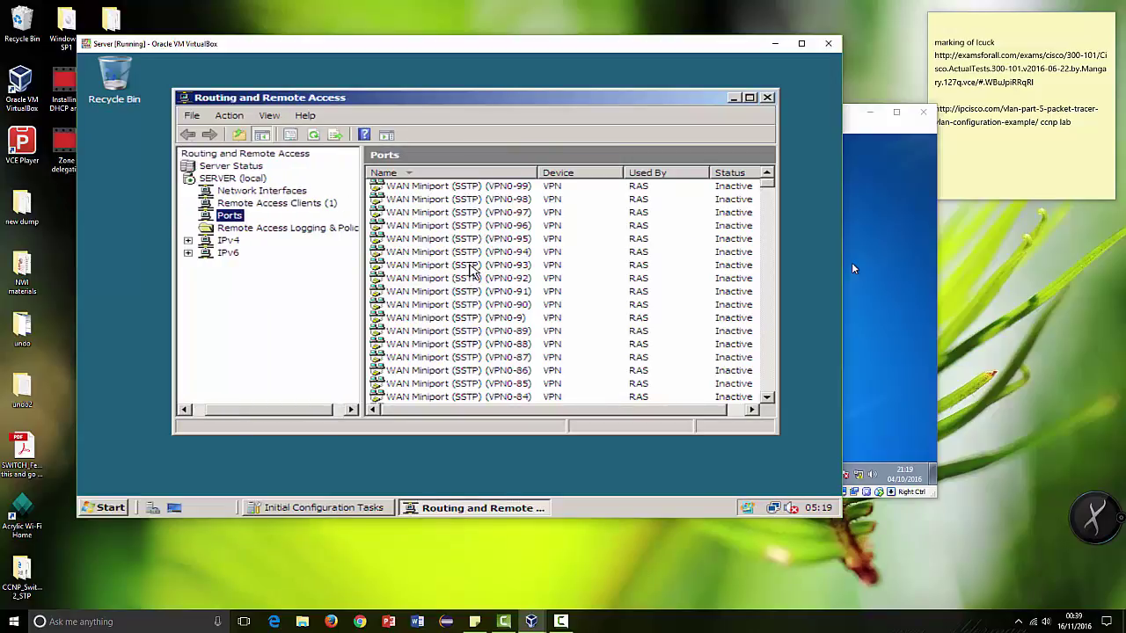
{"action": "mouse_move", "coordinate": [480, 409]}
{"action": "left_mouse_down"}
{"action": "mouse_move", "coordinate": [521, 410]}
{"action": "mouse_move", "coordinate": [494, 409]}
{"action": "left_mouse_up"}
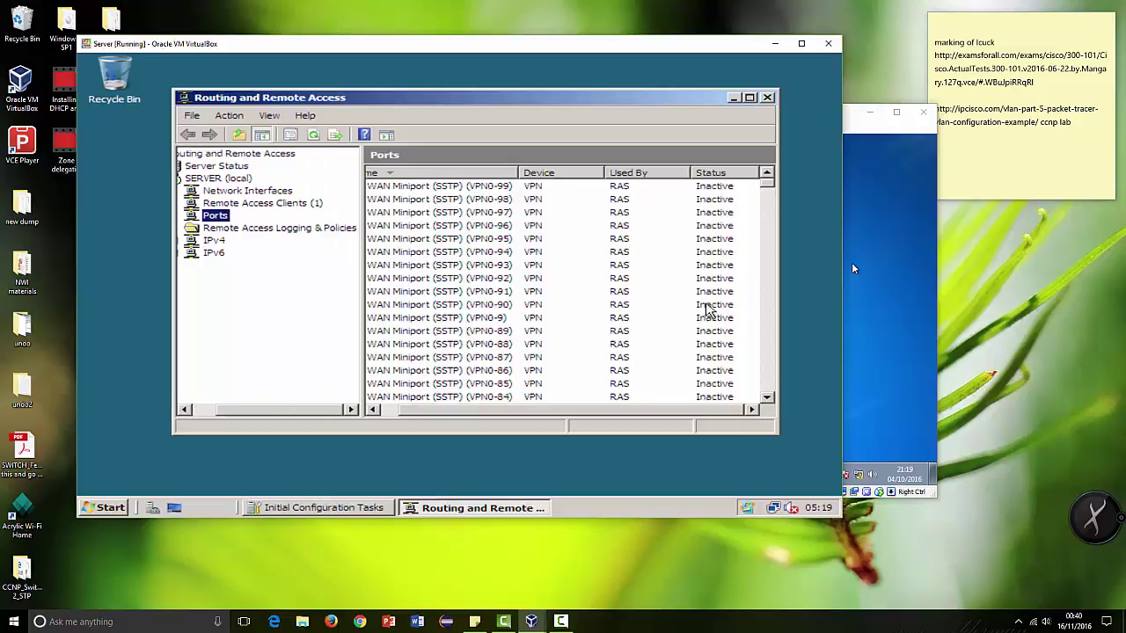
{"action": "left_click", "coordinate": [701, 294]}
{"action": "scroll", "coordinate": [703, 299], "scroll_direction": "down", "scroll_amount": 2}
{"action": "scroll", "coordinate": [702, 295], "scroll_direction": "down", "scroll_amount": 20}
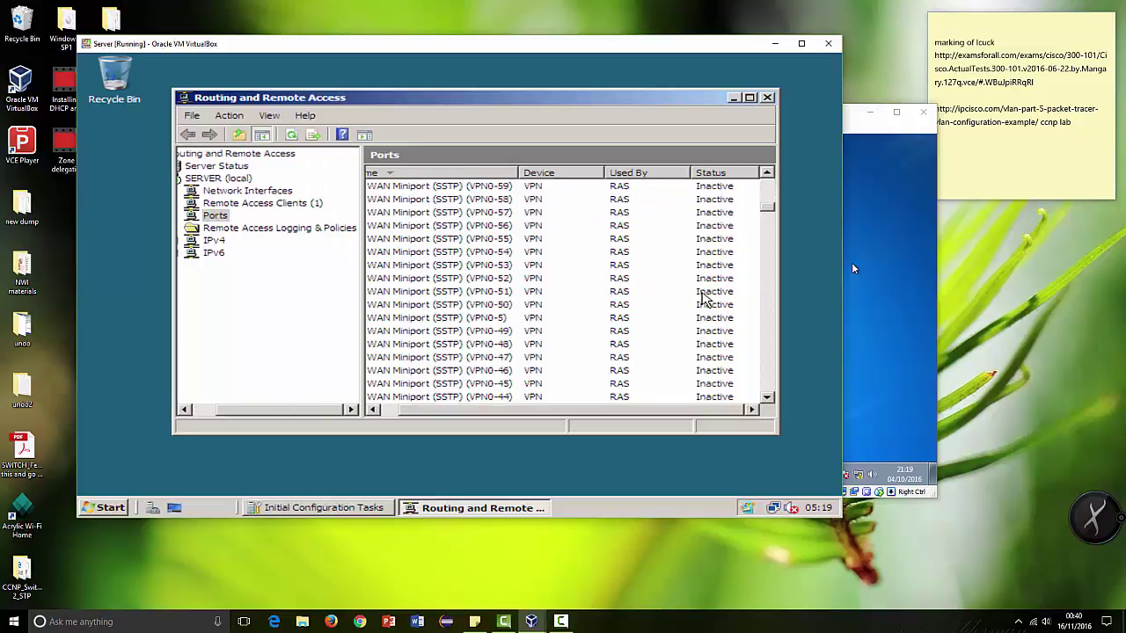
{"action": "scroll", "coordinate": [705, 303], "scroll_direction": "down", "scroll_amount": 9}
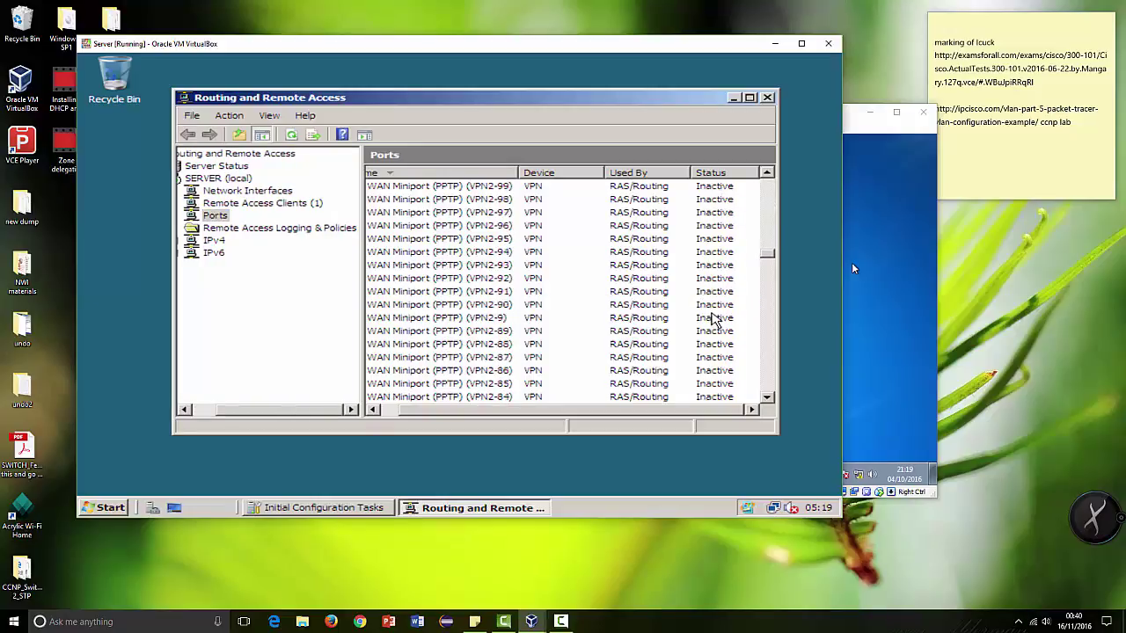
{"action": "scroll", "coordinate": [714, 316], "scroll_direction": "down", "scroll_amount": 20}
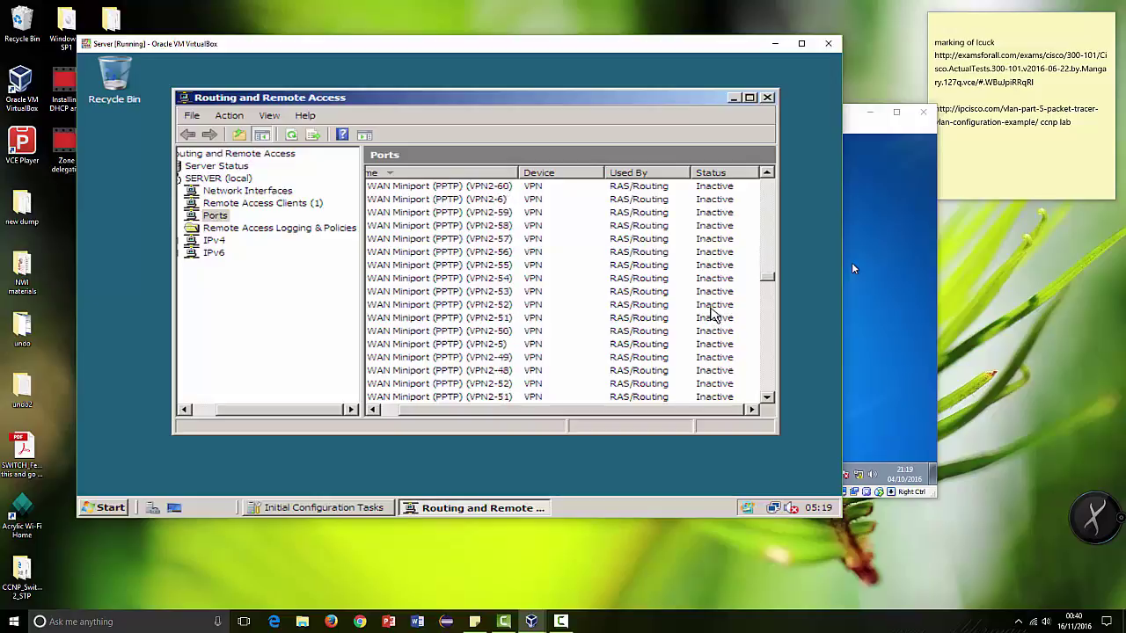
{"action": "scroll", "coordinate": [711, 312], "scroll_direction": "down", "scroll_amount": 8}
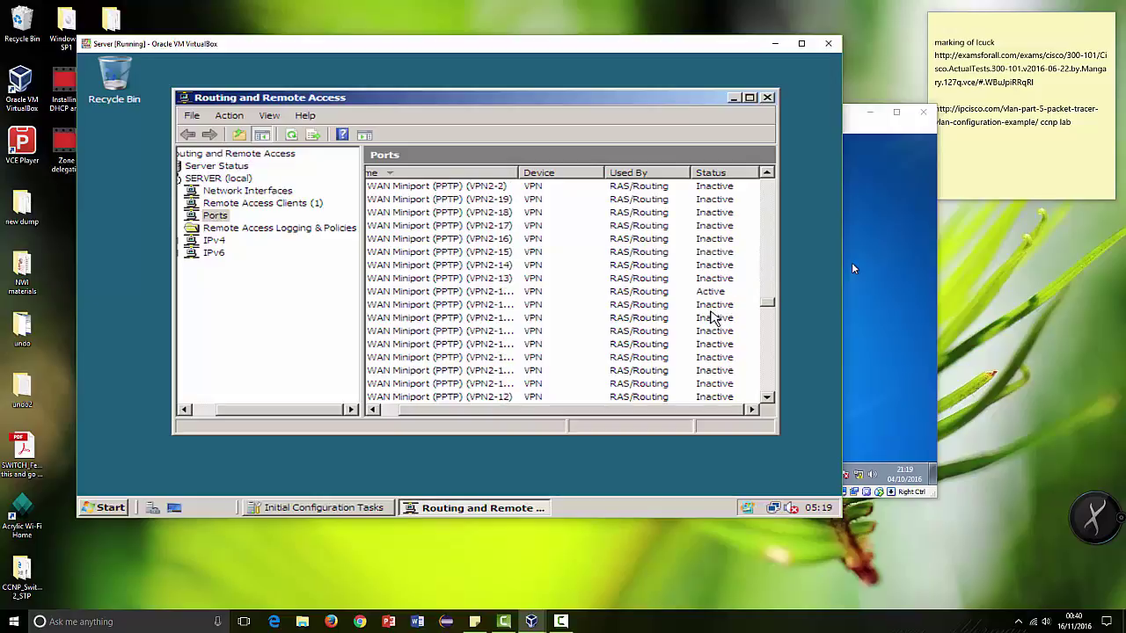
{"action": "left_click", "coordinate": [717, 295]}
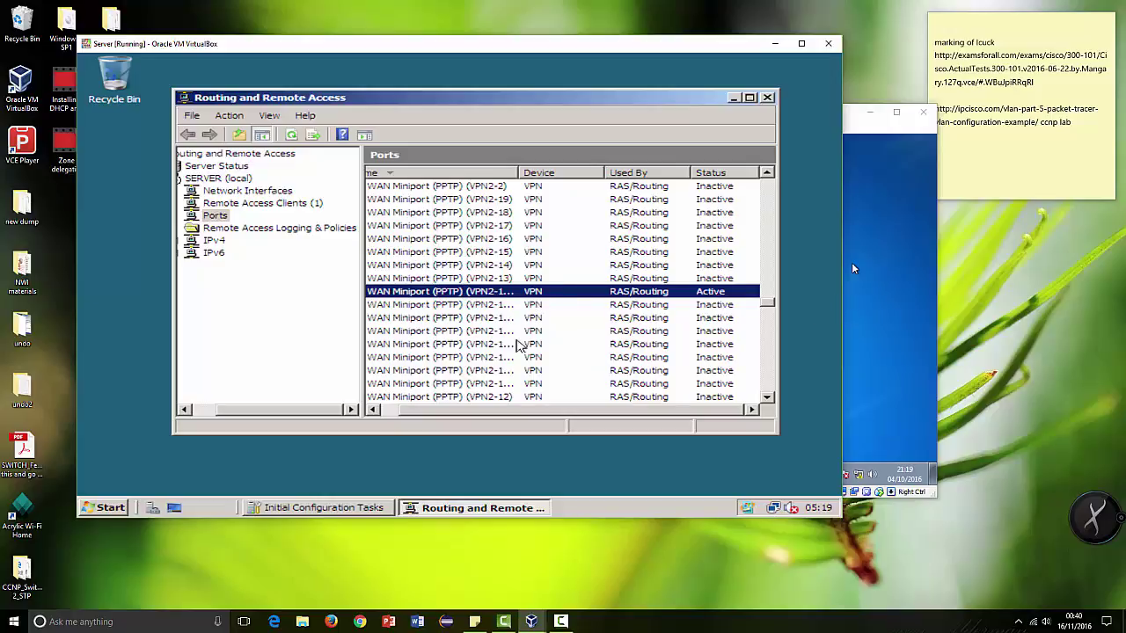
{"action": "left_click_drag", "start_coordinate": [531, 410], "coordinate": [482, 409]}
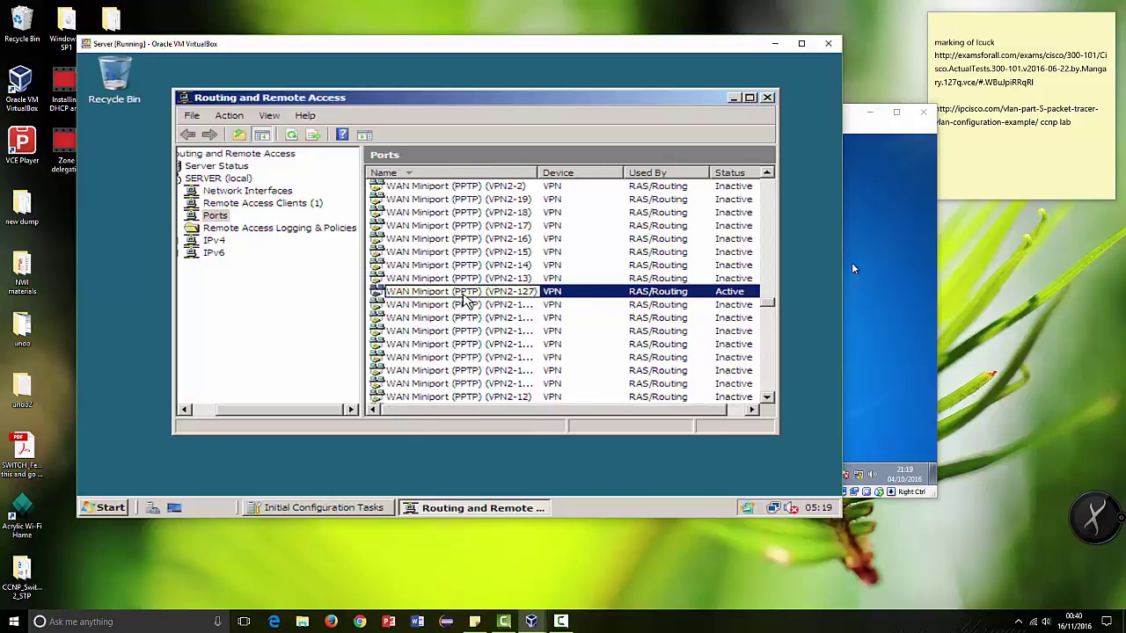
Step: Examine the names and statuses of the SSTP, PPTP and L2TP ports, comparing them with the active port
{"action": "scroll", "coordinate": [517, 261], "scroll_direction": "up", "scroll_amount": 15}
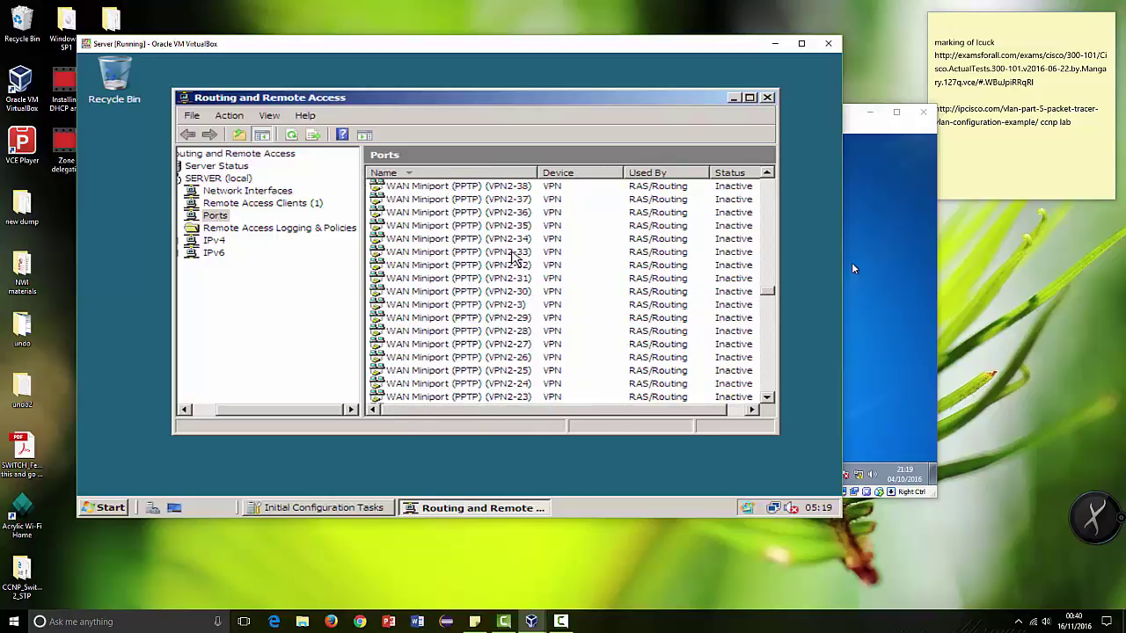
{"action": "scroll", "coordinate": [517, 260], "scroll_direction": "up", "scroll_amount": 20}
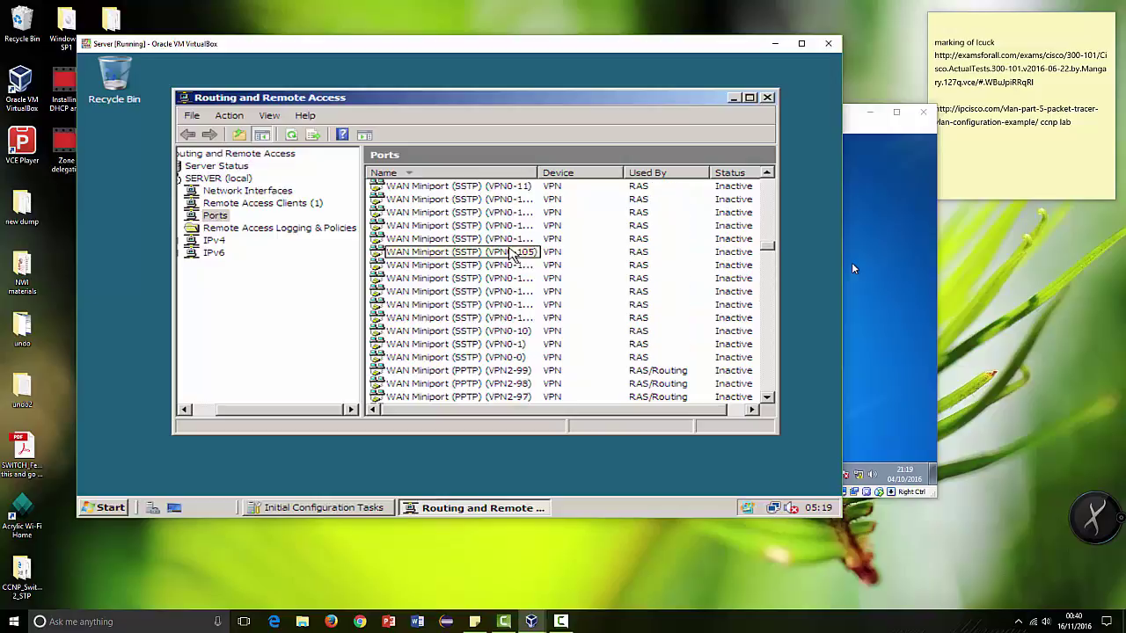
{"action": "left_click_drag", "start_coordinate": [557, 410], "coordinate": [588, 408]}
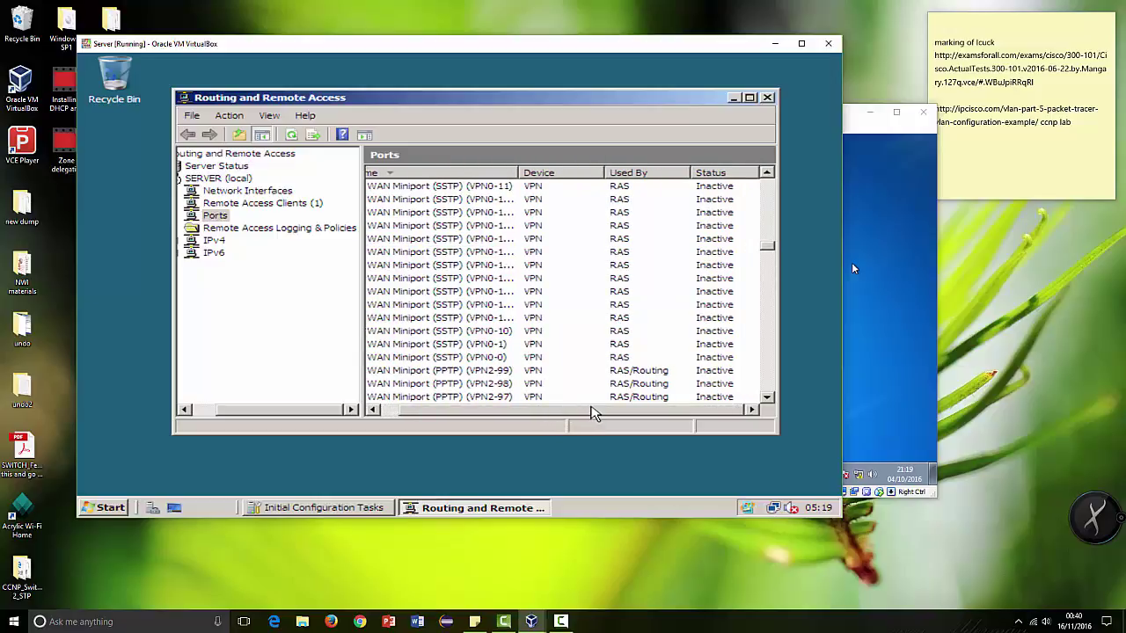
{"action": "scroll", "coordinate": [695, 304], "scroll_direction": "up", "scroll_amount": 4}
{"action": "scroll", "coordinate": [701, 304], "scroll_direction": "up", "scroll_amount": 20}
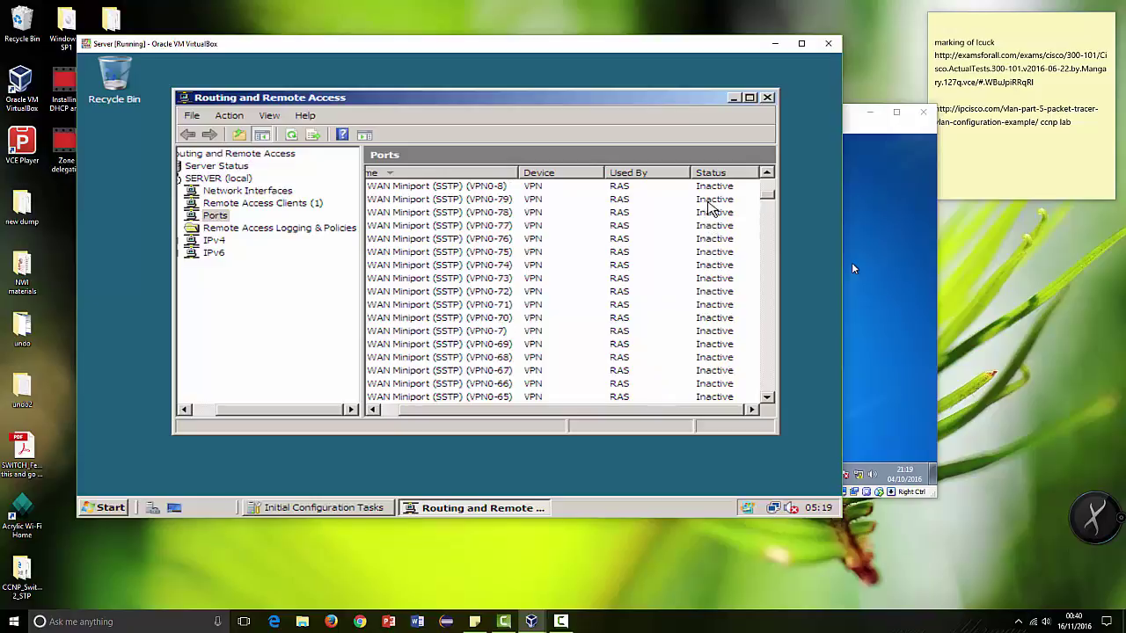
{"action": "scroll", "coordinate": [710, 211], "scroll_direction": "down", "scroll_amount": 20}
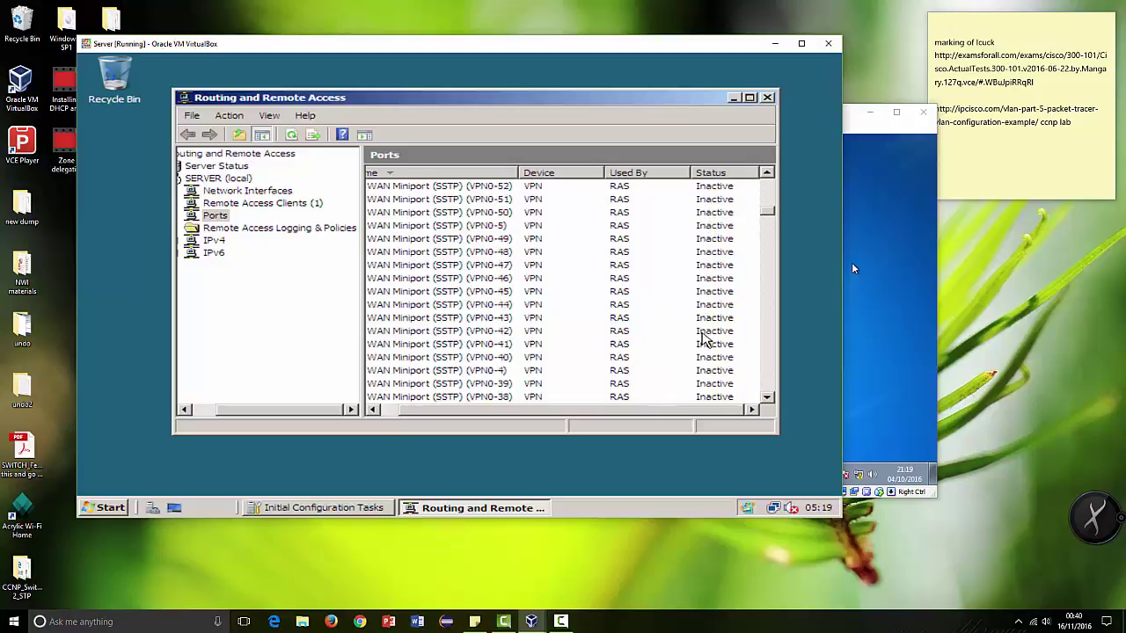
{"action": "scroll", "coordinate": [714, 332], "scroll_direction": "down", "scroll_amount": 20}
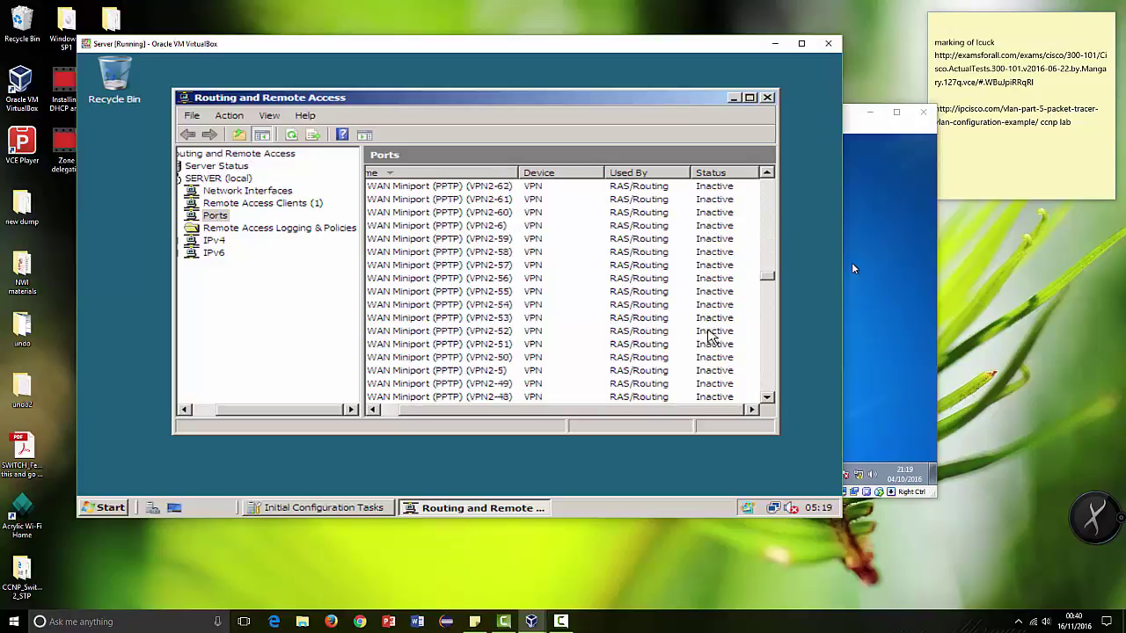
{"action": "scroll", "coordinate": [694, 343], "scroll_direction": "down", "scroll_amount": 13}
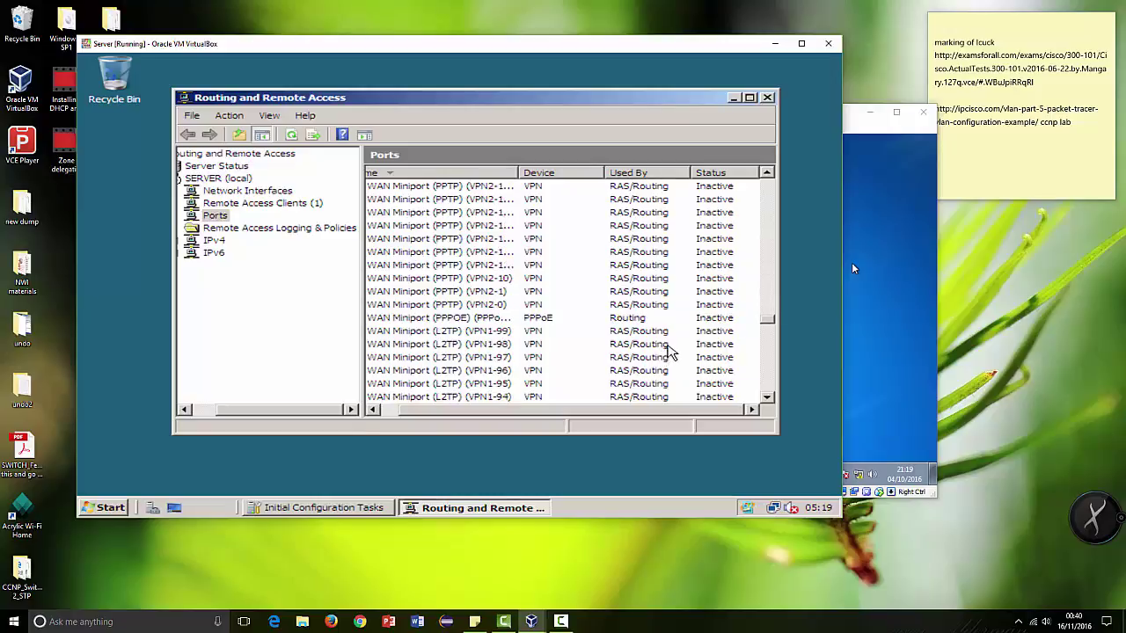
{"action": "scroll", "coordinate": [674, 348], "scroll_direction": "down", "scroll_amount": 10}
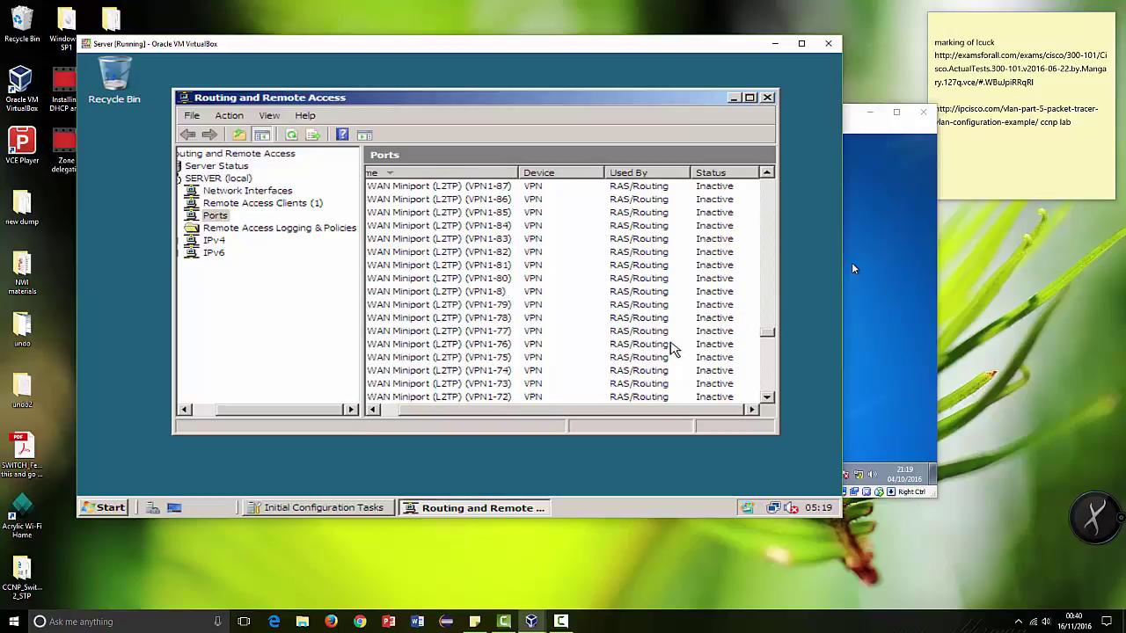
{"action": "scroll", "coordinate": [675, 347], "scroll_direction": "down", "scroll_amount": 5}
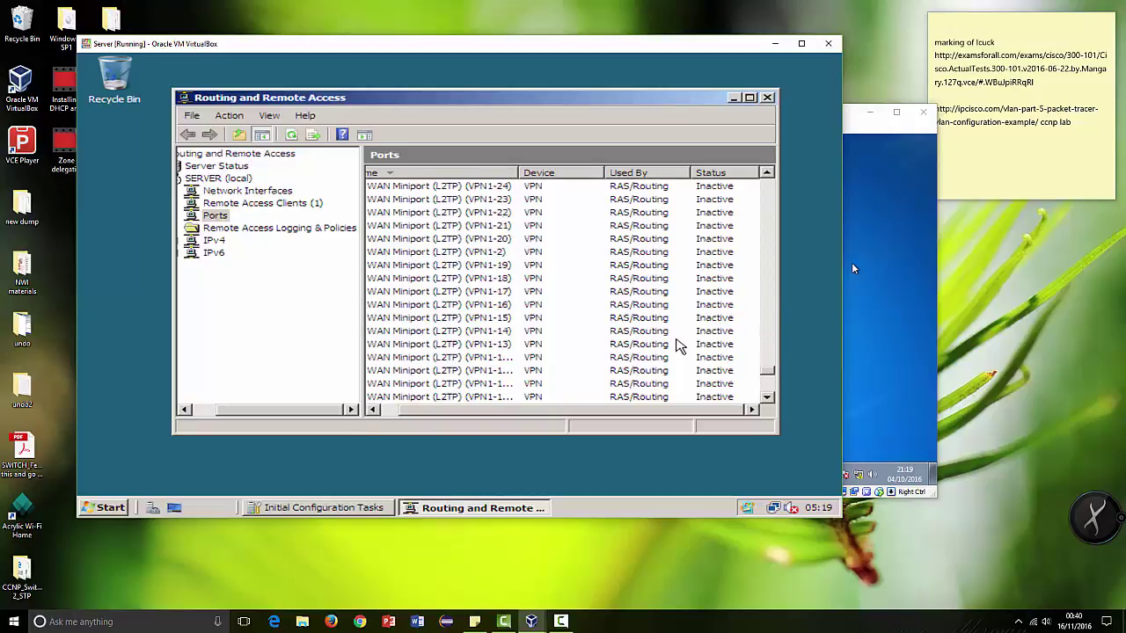
{"action": "scroll", "coordinate": [684, 339], "scroll_direction": "up", "scroll_amount": 6}
{"action": "scroll", "coordinate": [684, 334], "scroll_direction": "up", "scroll_amount": 15}
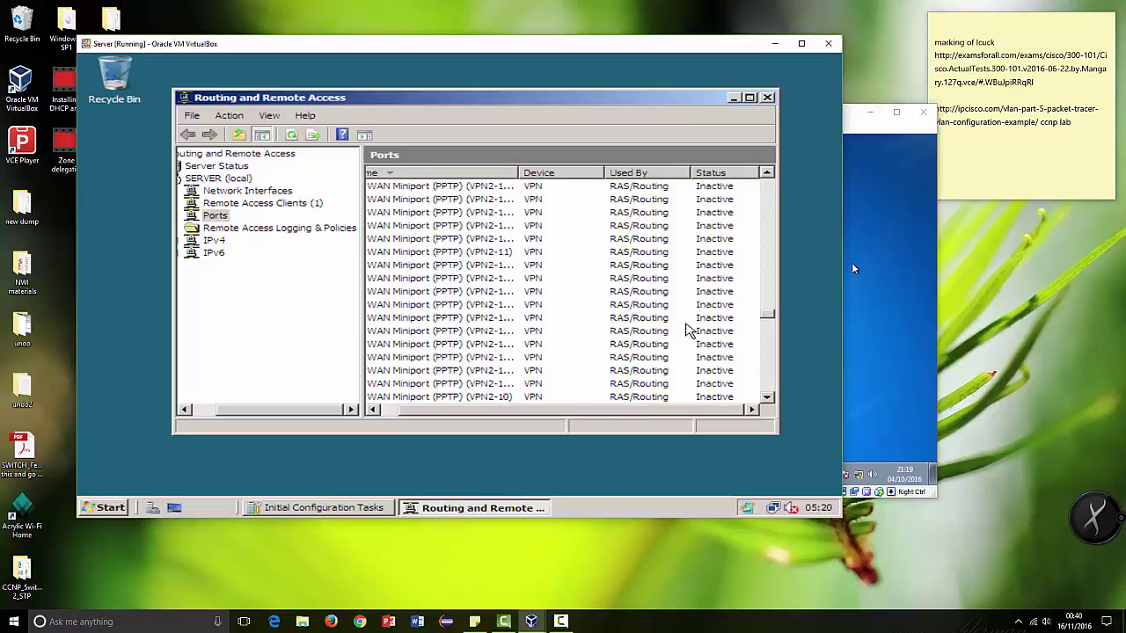
{"action": "left_click", "coordinate": [687, 321]}
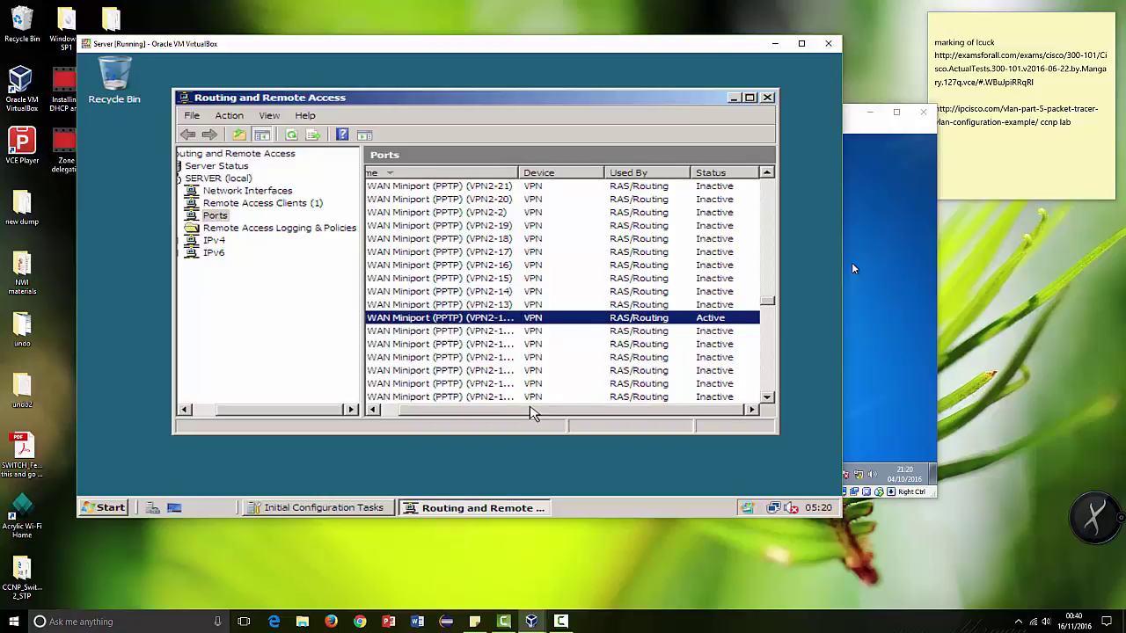
{"action": "left_click_drag", "start_coordinate": [536, 409], "coordinate": [485, 403]}
{"action": "scroll", "coordinate": [496, 365], "scroll_direction": "down", "scroll_amount": 12}
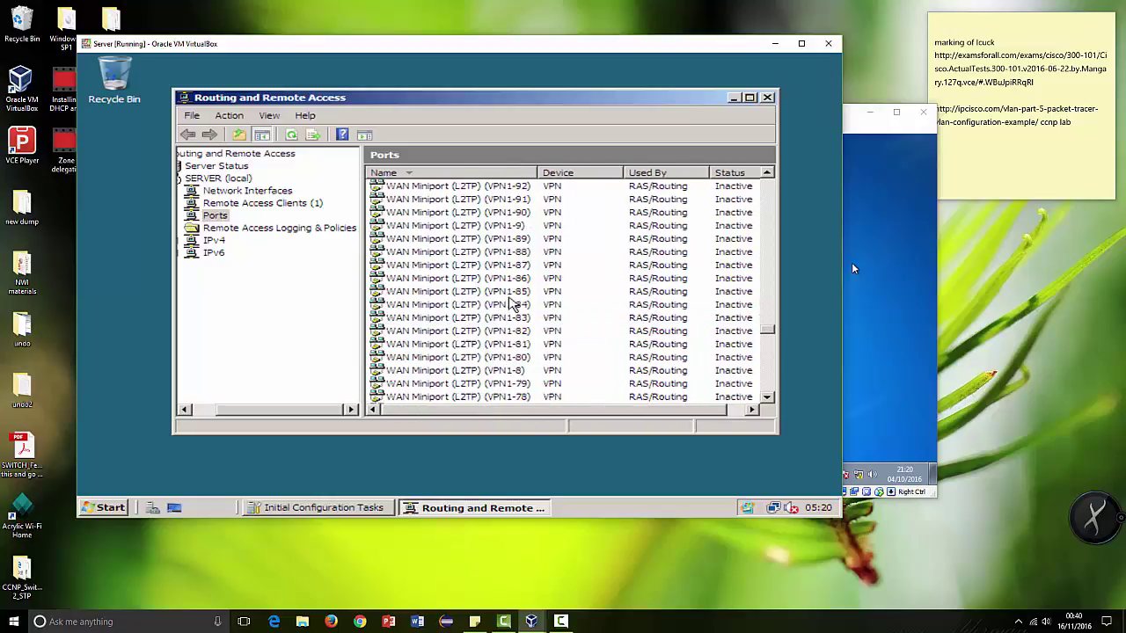
{"action": "scroll", "coordinate": [552, 320], "scroll_direction": "down", "scroll_amount": 1}
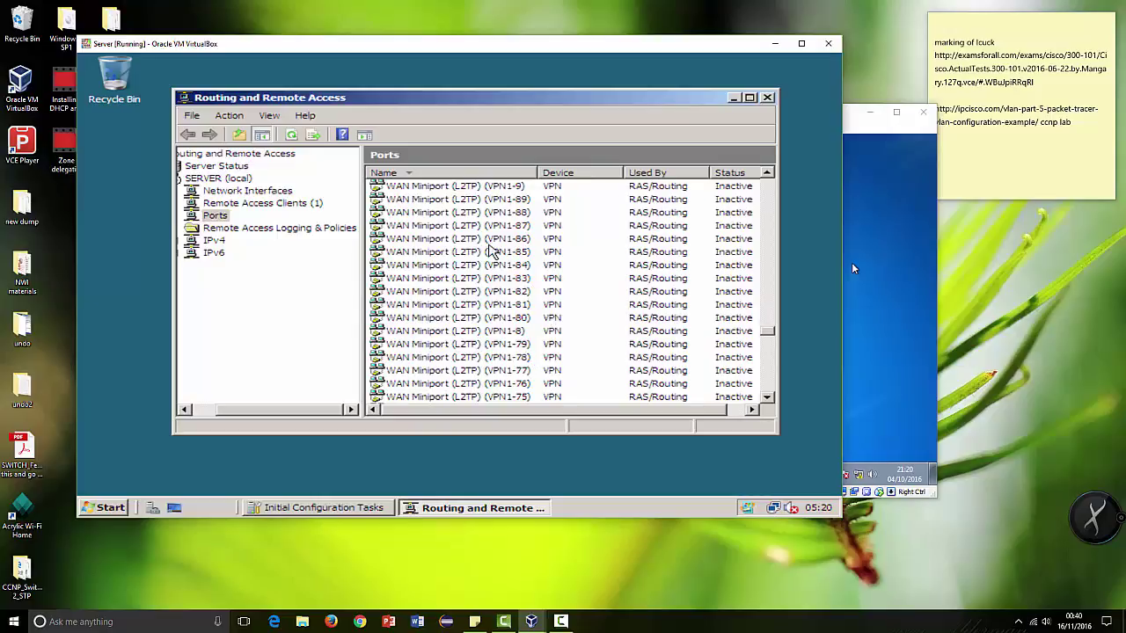
{"action": "scroll", "coordinate": [545, 290], "scroll_direction": "up", "scroll_amount": 7}
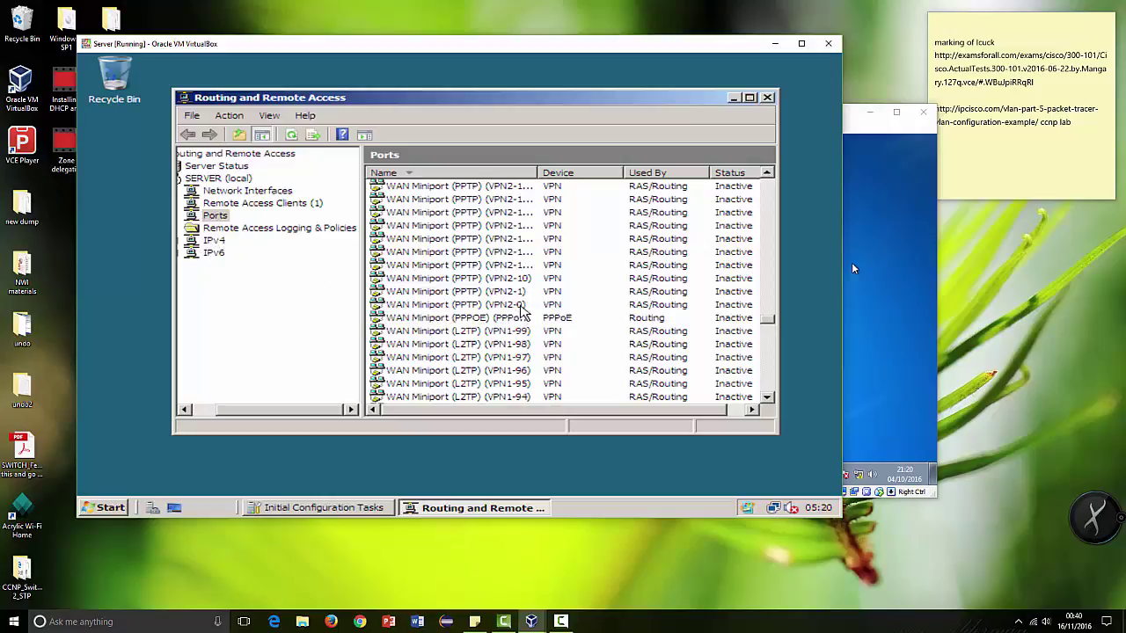
Step: Disconnect the client from the active WAN Miniport (PPTP) port VPN2-127
{"action": "mouse_move", "coordinate": [552, 410]}
{"action": "left_mouse_down"}
{"action": "mouse_move", "coordinate": [579, 410]}
{"action": "mouse_move", "coordinate": [554, 406]}
{"action": "left_mouse_up"}
{"action": "scroll", "coordinate": [583, 398], "scroll_direction": "up", "scroll_amount": 12}
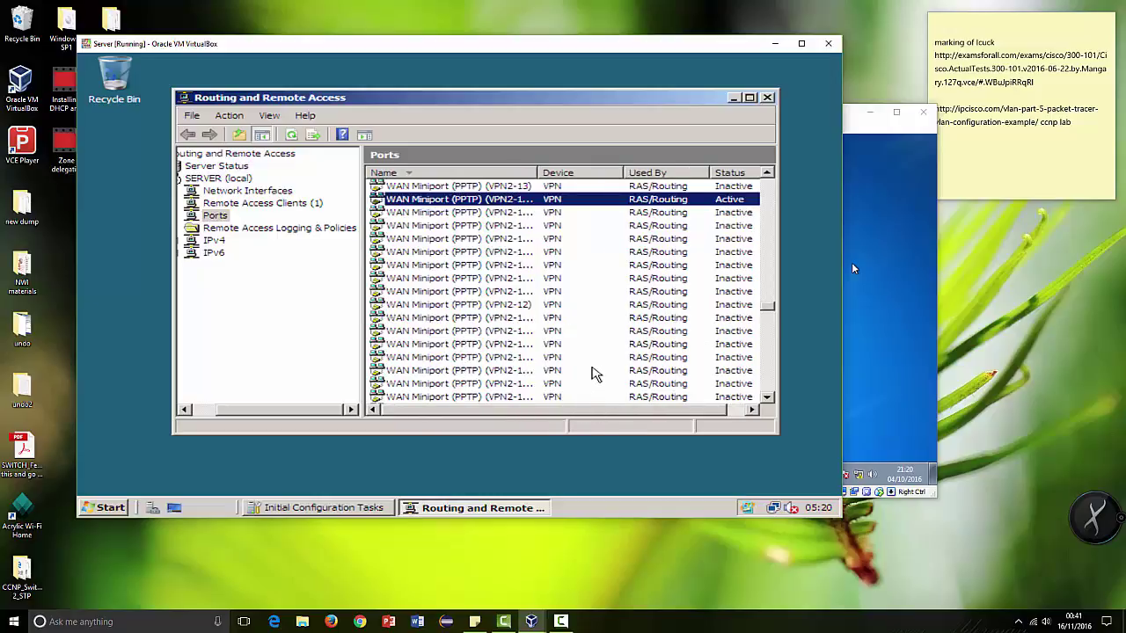
{"action": "right_click", "coordinate": [543, 362]}
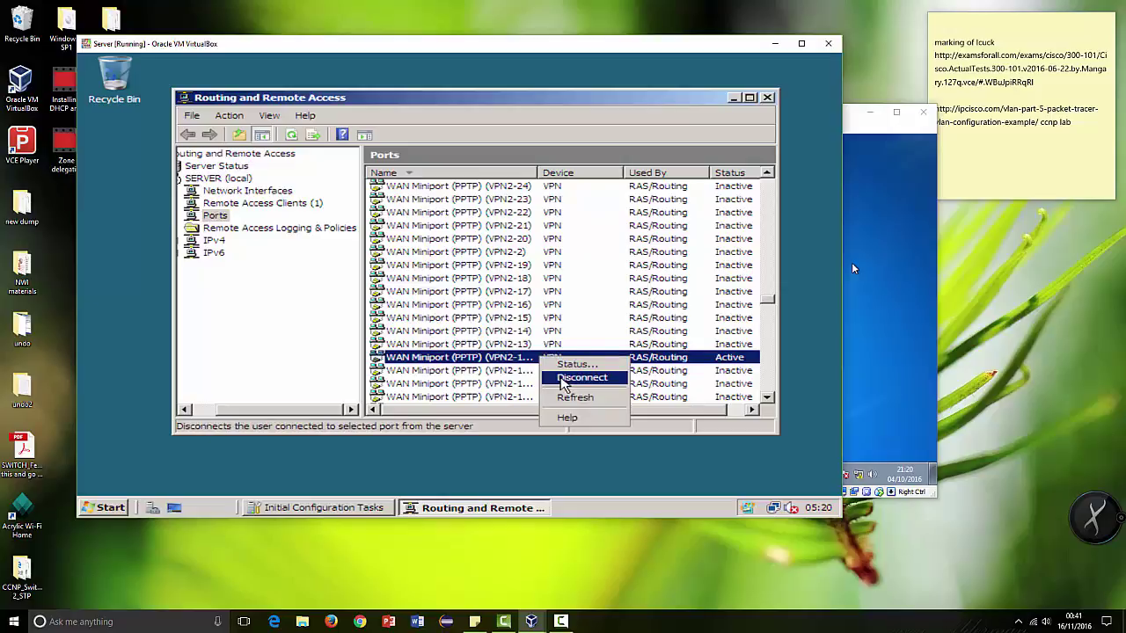
{"action": "left_click", "coordinate": [580, 378]}
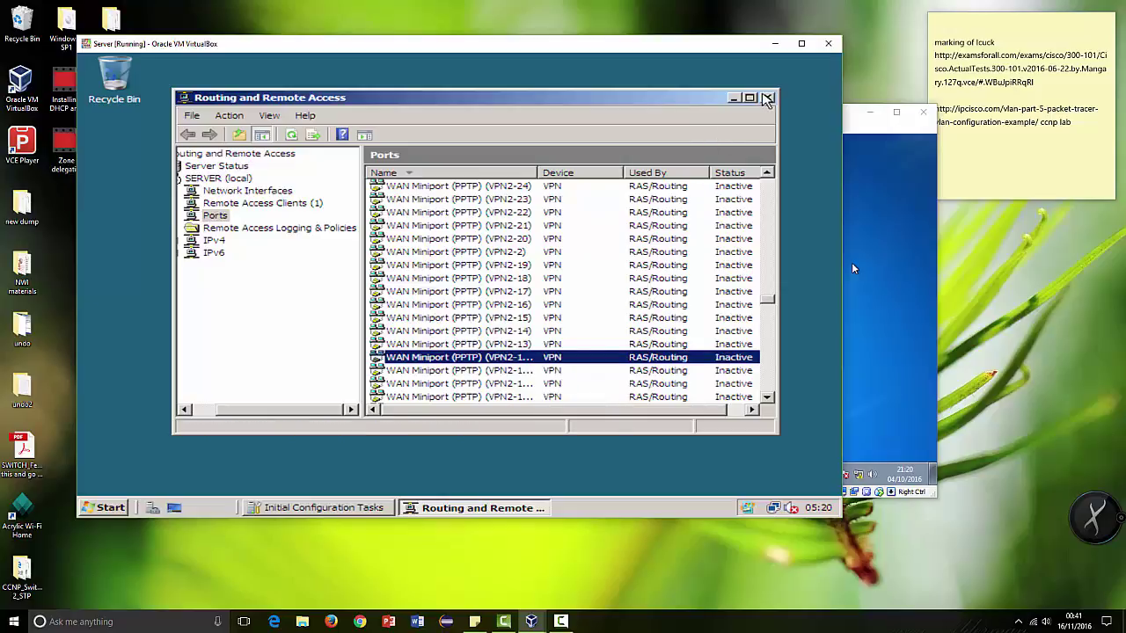
Step: Close Routing and Remote Access, return to the Client virtual machine and dismiss its Network Connections dialog without redialing
{"action": "left_click", "coordinate": [767, 97]}
{"action": "left_click", "coordinate": [870, 221]}
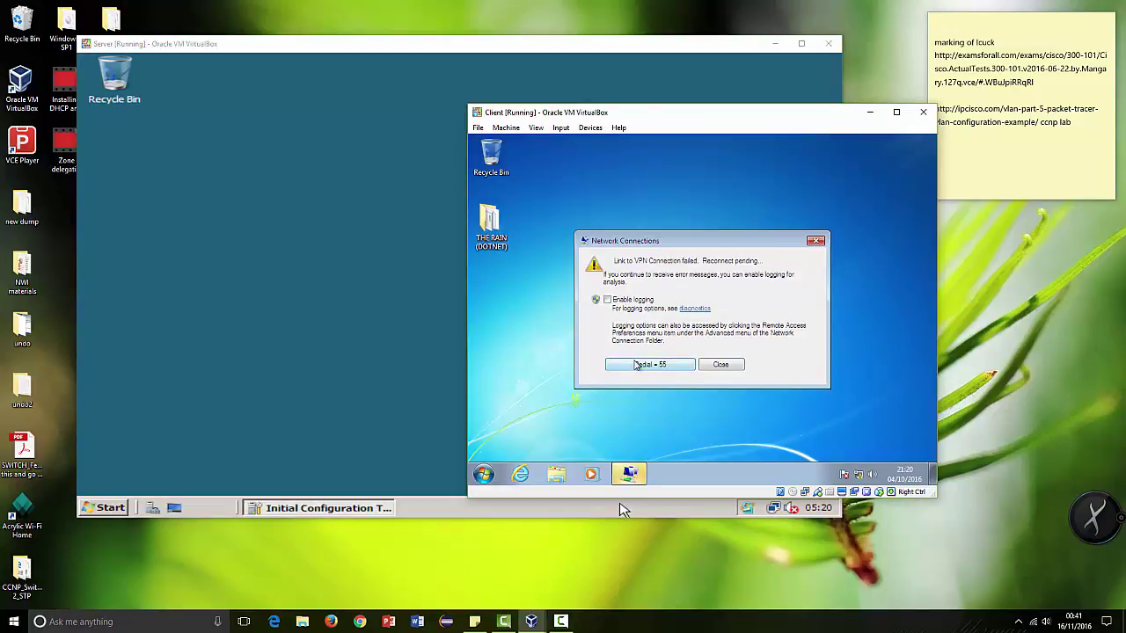
{"action": "left_click", "coordinate": [734, 365]}
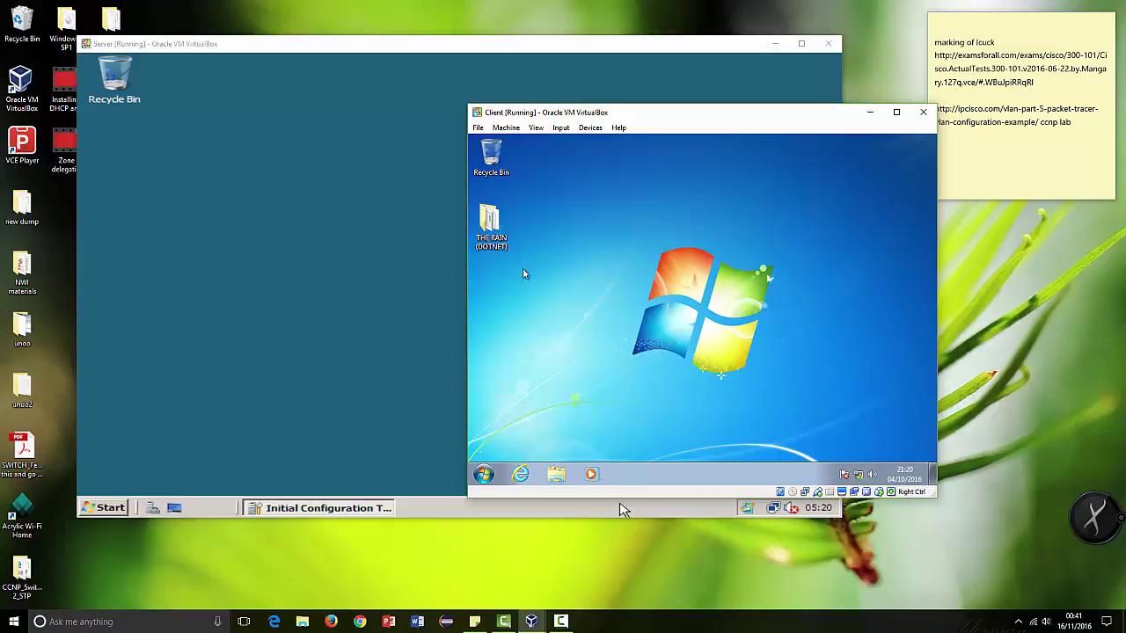